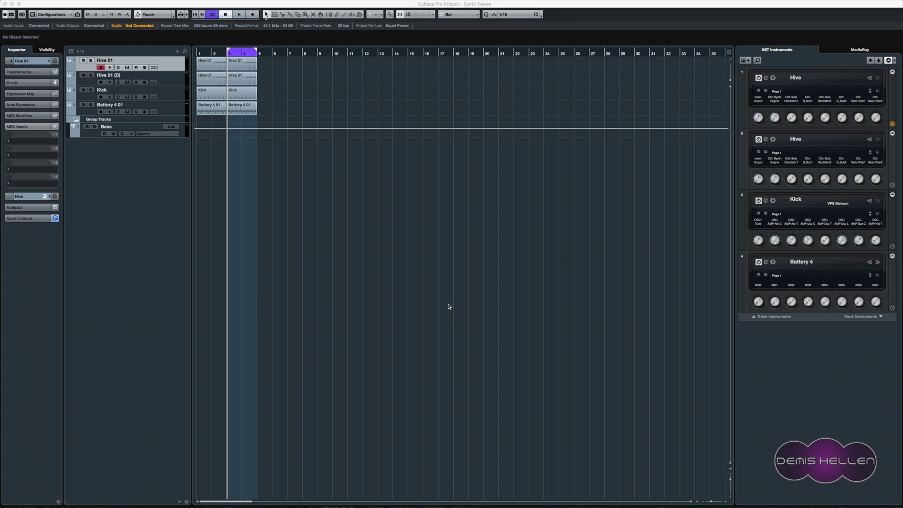
- Show the transport panel and listen to the looped section of bars 3 to 5
{"action": "key", "text": "F2"}
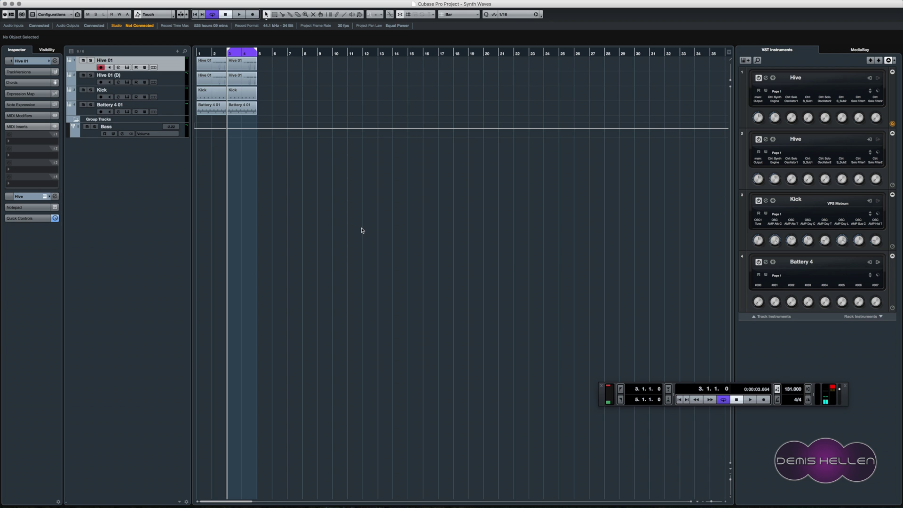
{"action": "key", "text": "space"}
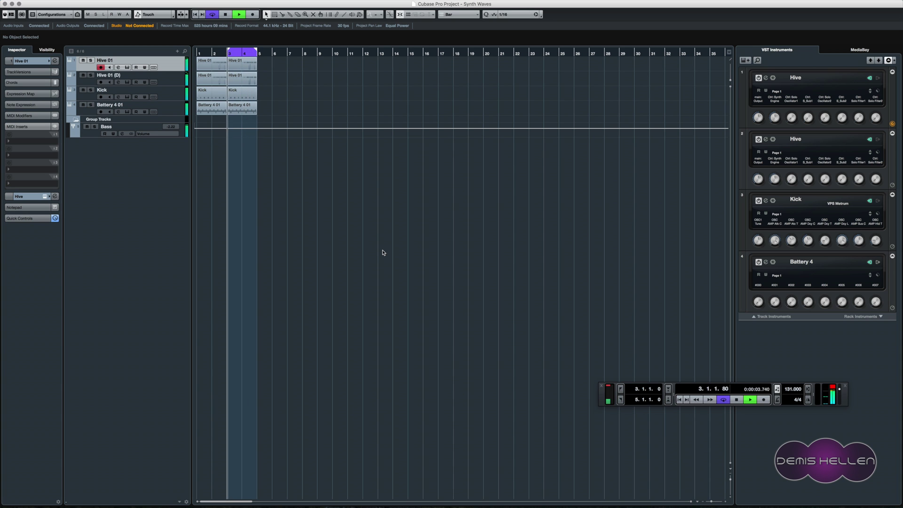
{"action": "key", "text": "space"}
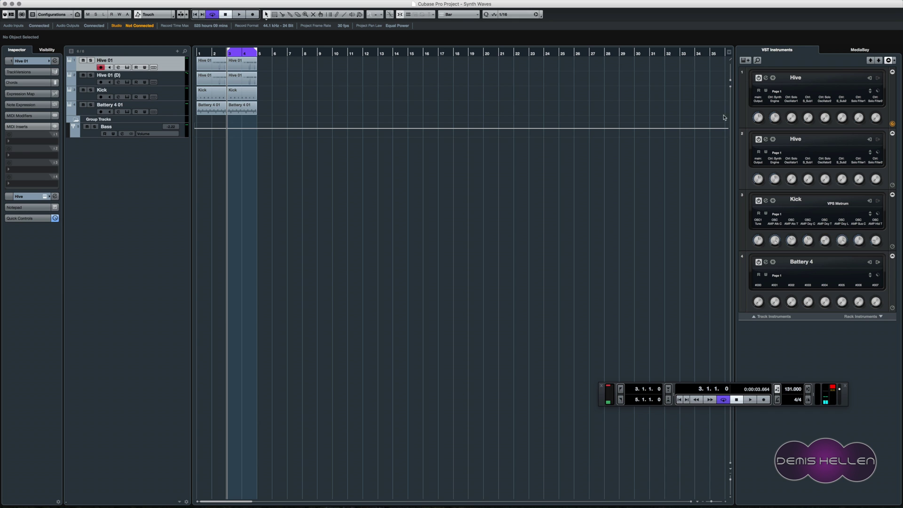
- Add one instrument track with the u-he Hive synth routed to Stereo Out
{"action": "left_click", "coordinate": [746, 60]}
{"action": "left_click", "coordinate": [428, 141]}
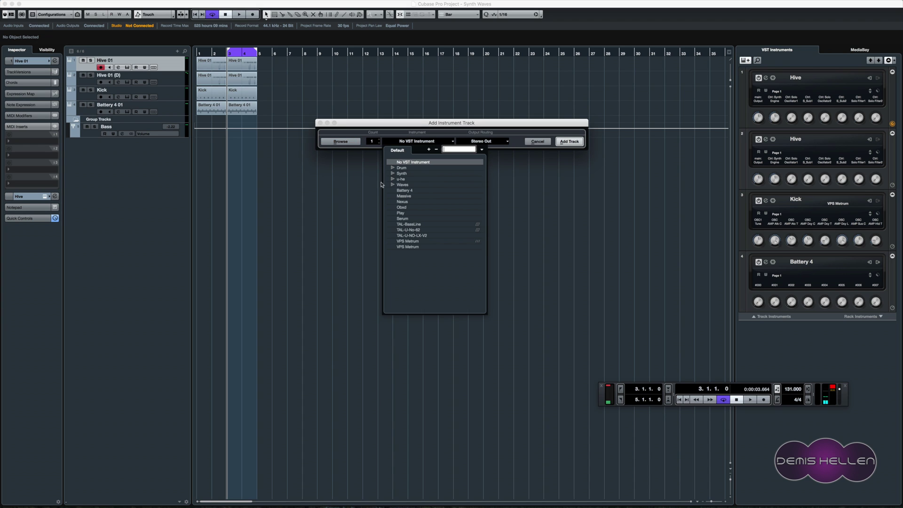
{"action": "left_click", "coordinate": [401, 179]}
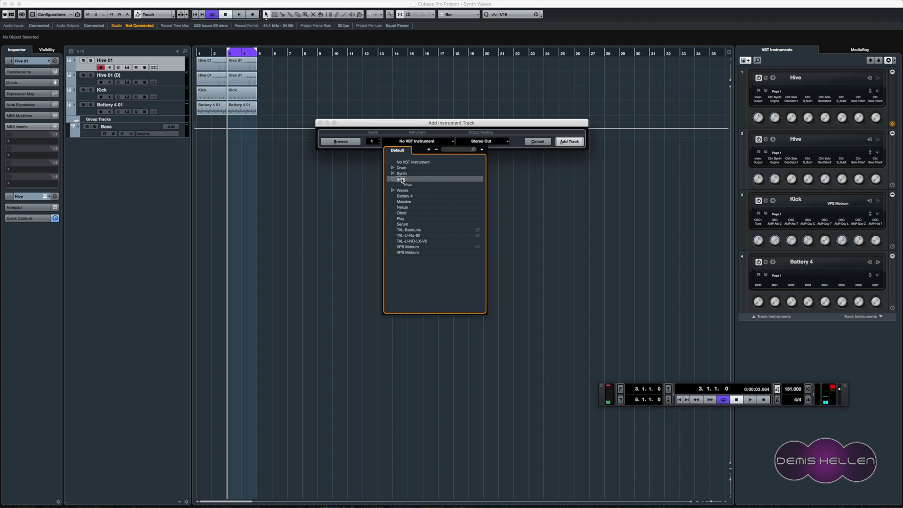
{"action": "left_click", "coordinate": [411, 185]}
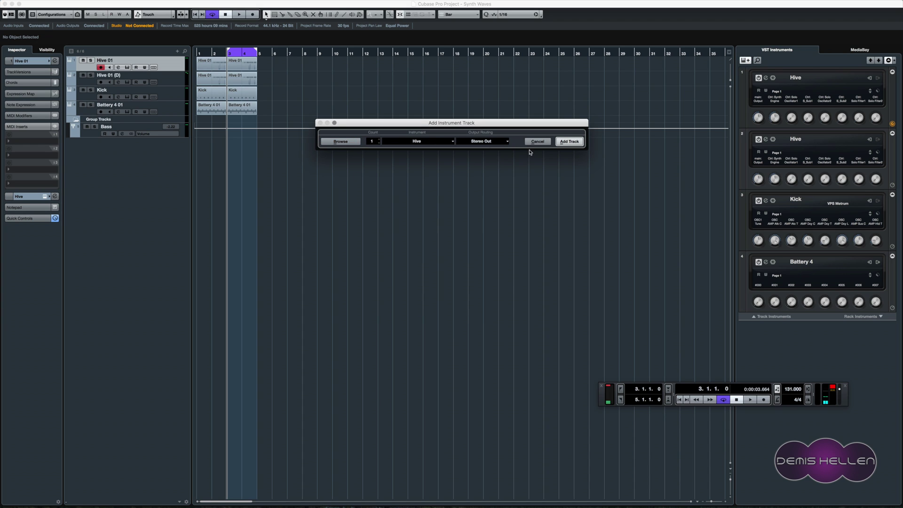
{"action": "left_click", "coordinate": [570, 141]}
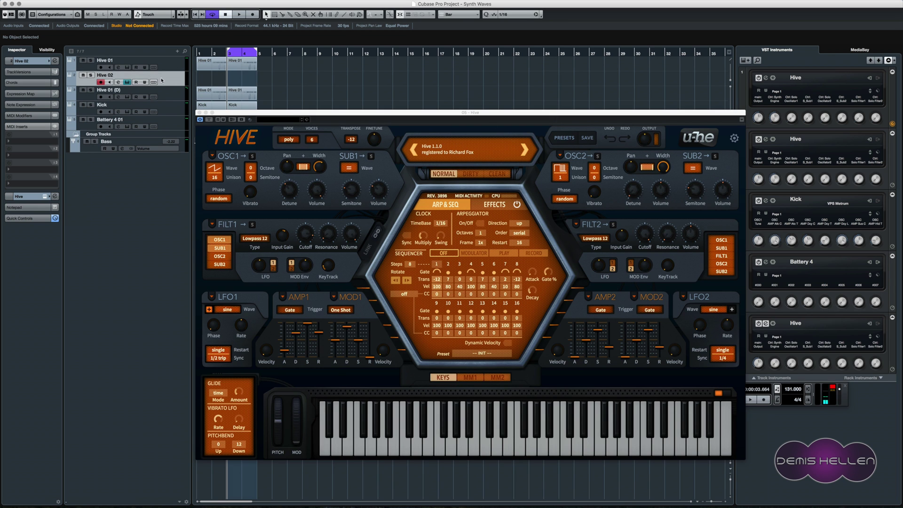
- Move the Hive 02 track to the top of the track list and colour it red
{"action": "left_click_drag", "start_coordinate": [161, 80], "coordinate": [179, 135]}
{"action": "left_click_drag", "start_coordinate": [179, 100], "coordinate": [177, 59]}
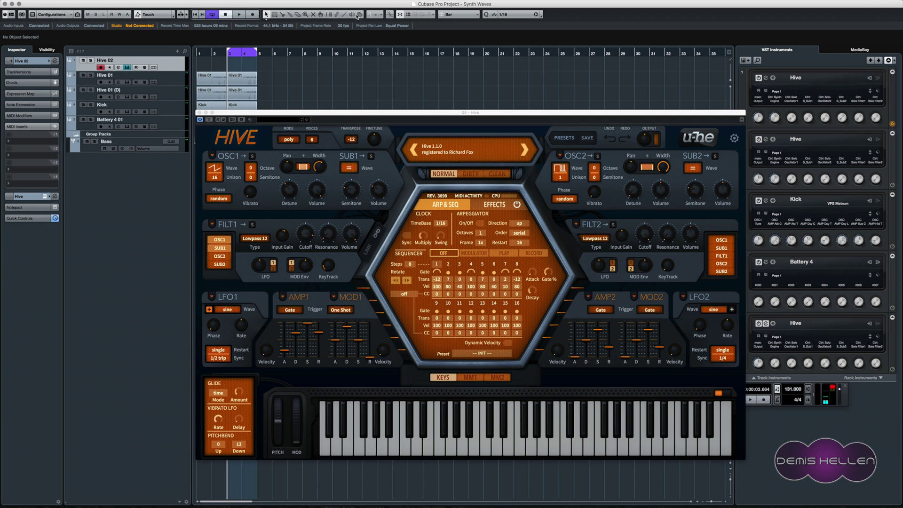
{"action": "left_click", "coordinate": [359, 14]}
{"action": "left_click", "coordinate": [360, 14]}
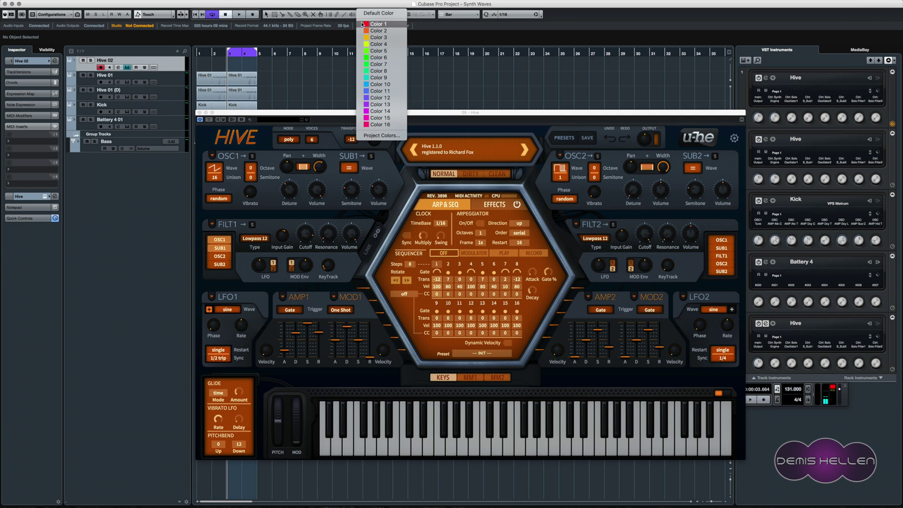
{"action": "left_click", "coordinate": [363, 39]}
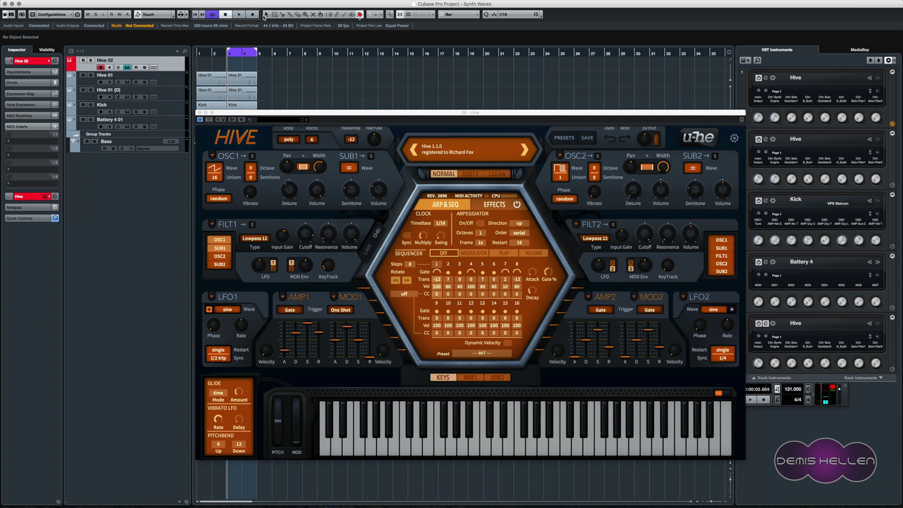
{"action": "key", "text": "1"}
{"action": "double_click", "coordinate": [241, 64]}
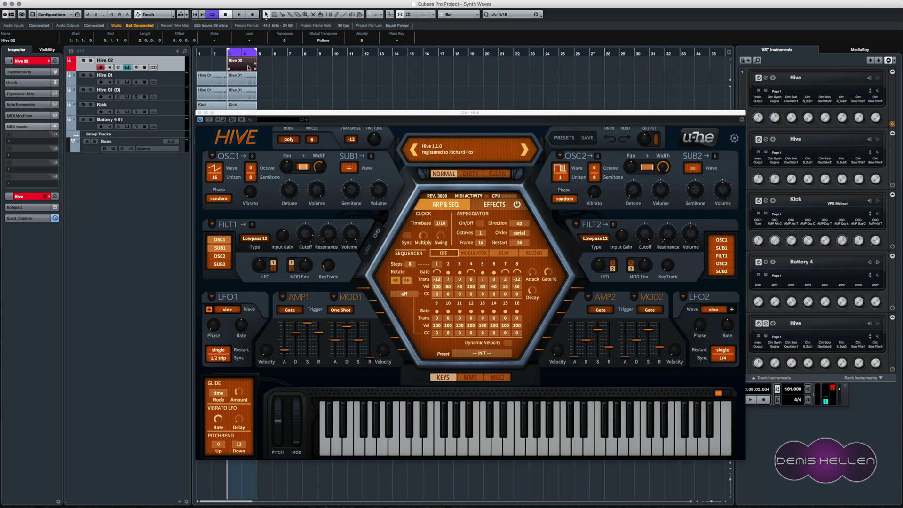
{"action": "key", "text": "Delete"}
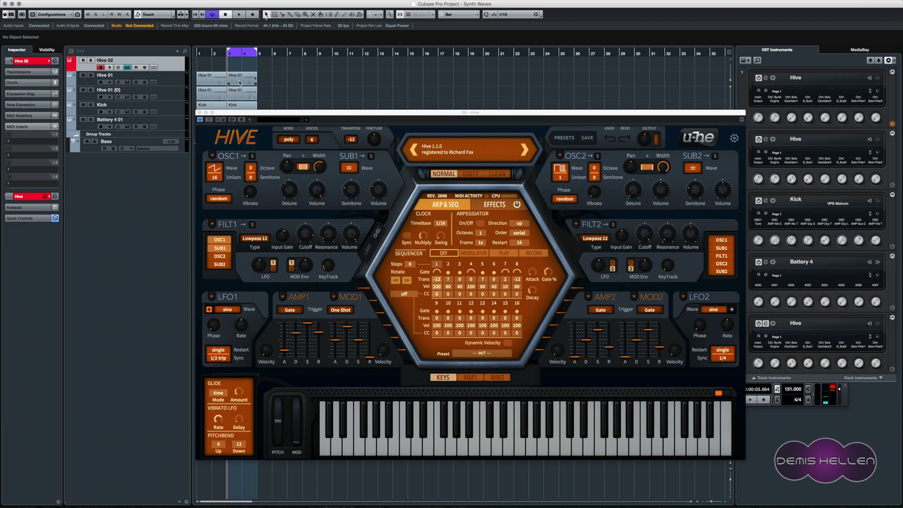
- Copy the notes of the Hive 01 part at bar 3 into a new part on the Hive 02 track, bars 3 to 5
{"action": "double_click", "coordinate": [240, 82]}
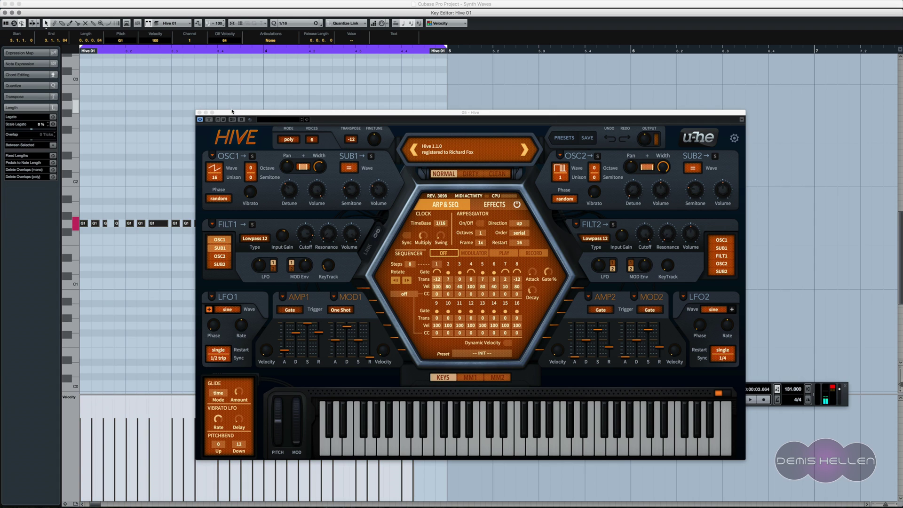
{"action": "key", "text": "super+w"}
{"action": "double_click", "coordinate": [243, 59]}
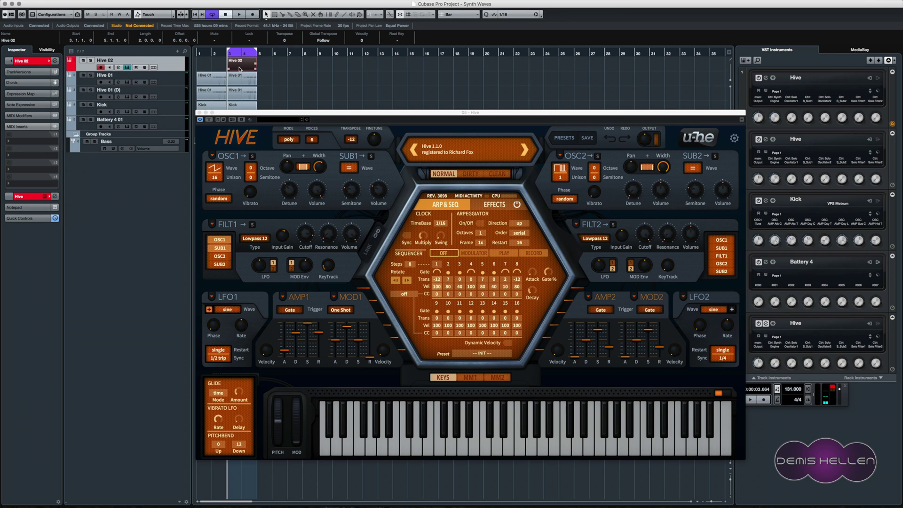
{"action": "double_click", "coordinate": [243, 61]}
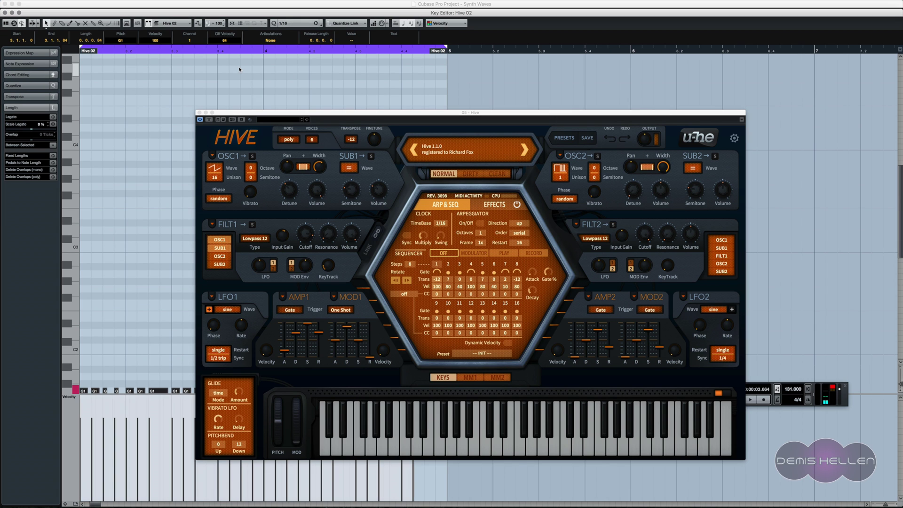
{"action": "key", "text": "super+w"}
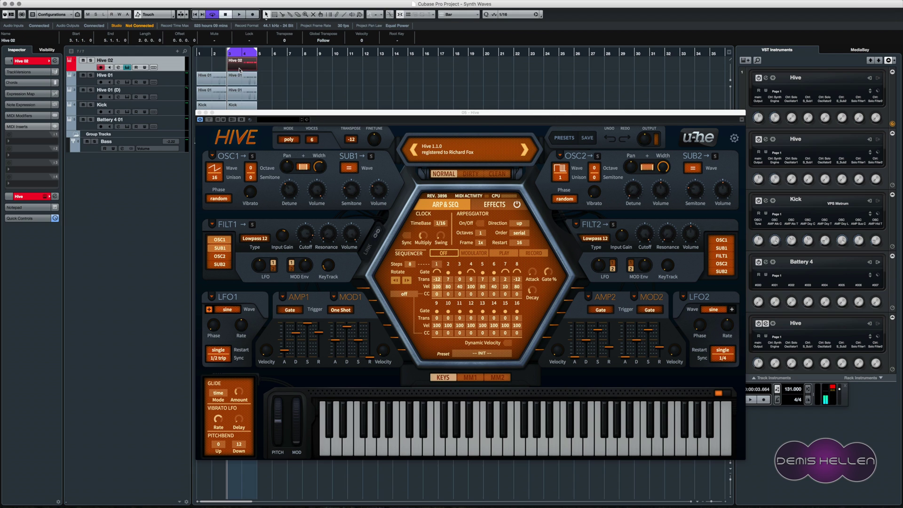
- Mute the Hive 01 and Hive 01 (D) tracks and audition the Hive 02 part with the drums
{"action": "left_click", "coordinate": [83, 75]}
{"action": "left_click", "coordinate": [83, 90]}
{"action": "key", "text": "space"}
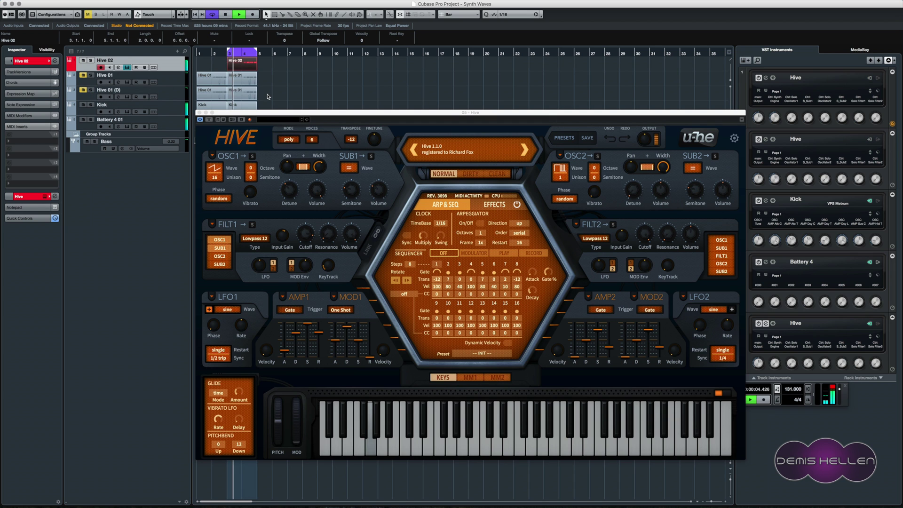
{"action": "key", "text": "space"}
- Load the INIT preset from the 00 User directory into the new Hive and return to the synth view
{"action": "left_click", "coordinate": [562, 139]}
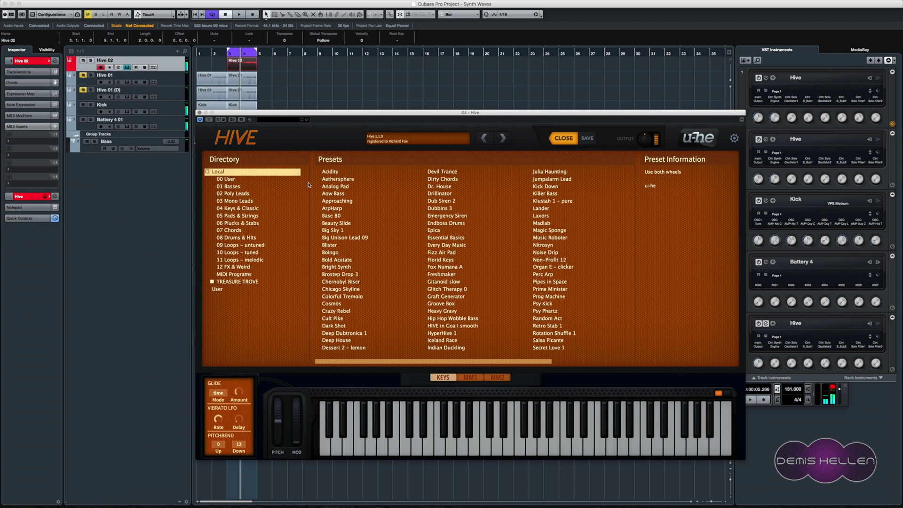
{"action": "left_click", "coordinate": [238, 180]}
{"action": "left_click", "coordinate": [343, 172]}
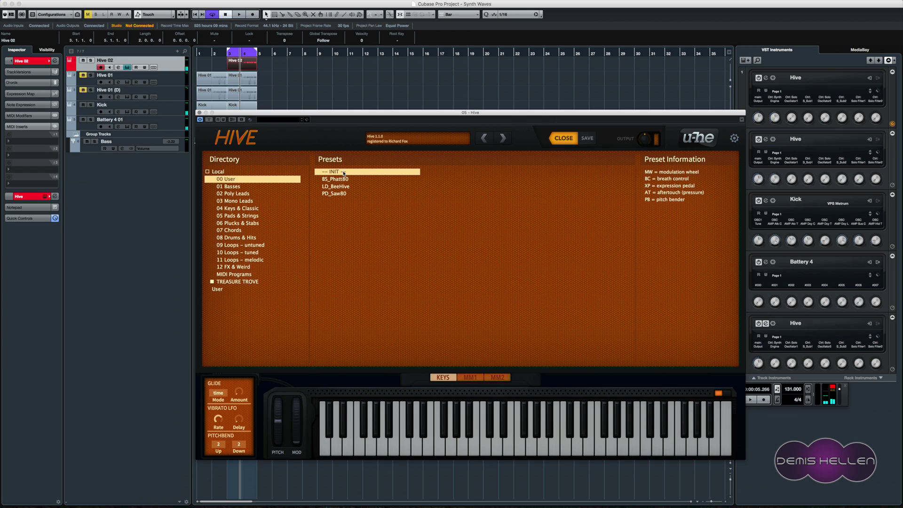
{"action": "left_click", "coordinate": [570, 139]}
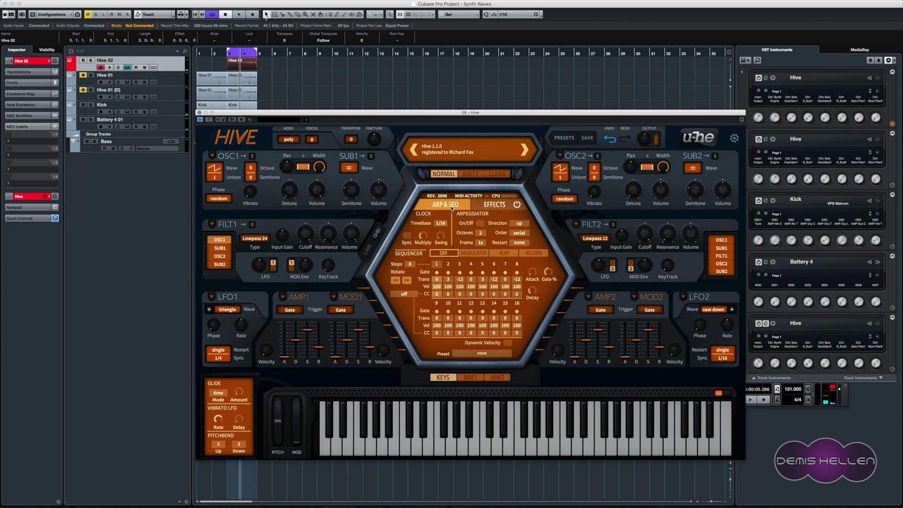
- Mute the Battery 4 01 track and solo the Hive 02 track while the loop plays
{"action": "key", "text": "space"}
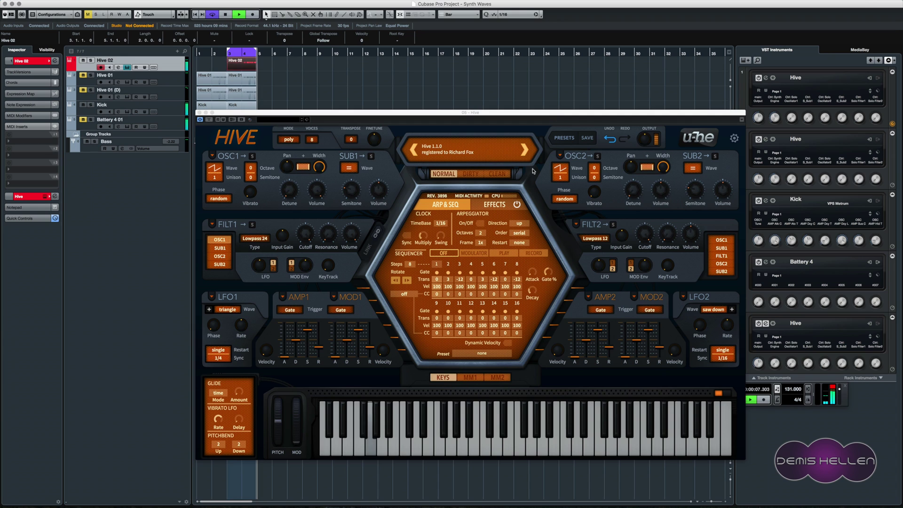
{"action": "left_click", "coordinate": [83, 119]}
{"action": "left_click", "coordinate": [84, 110]}
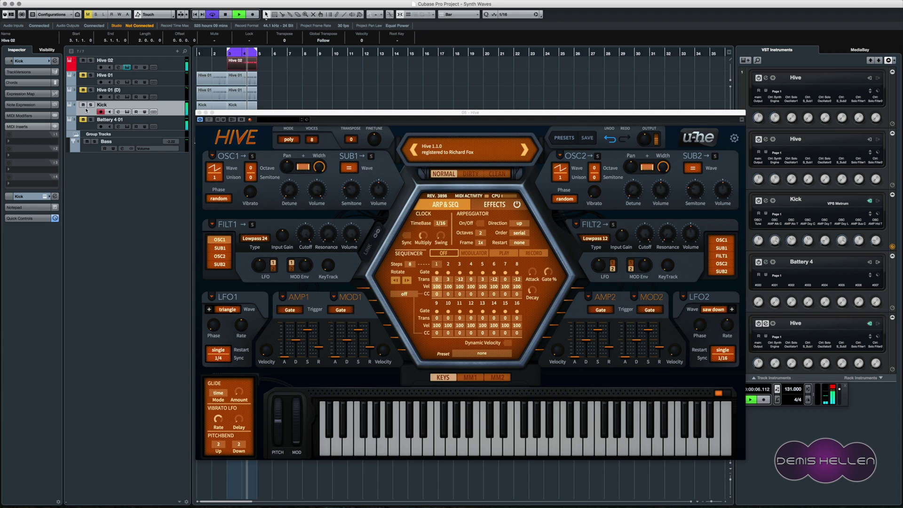
{"action": "left_click", "coordinate": [91, 60]}
- Set Hive's voice mode to legato and lower the system volume
{"action": "left_click", "coordinate": [289, 140]}
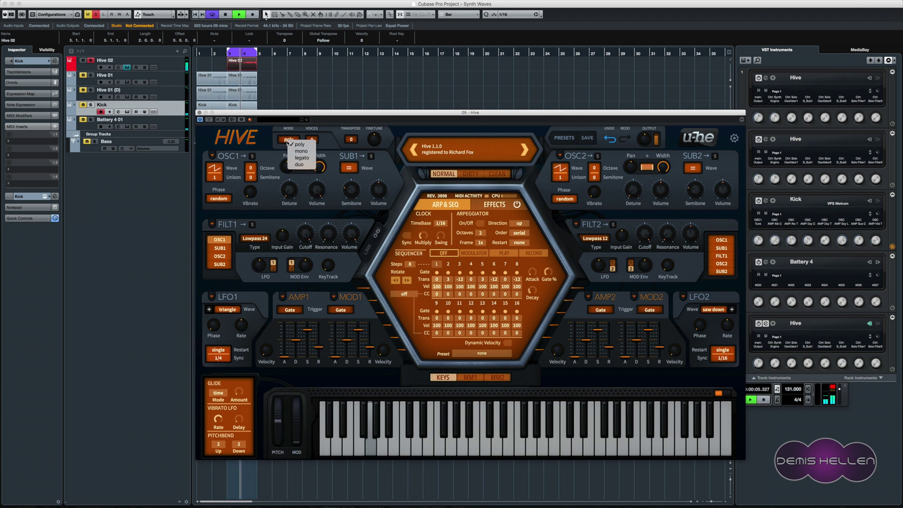
{"action": "left_click", "coordinate": [304, 158]}
{"action": "key", "text": "XF86AudioLowerVolume"}
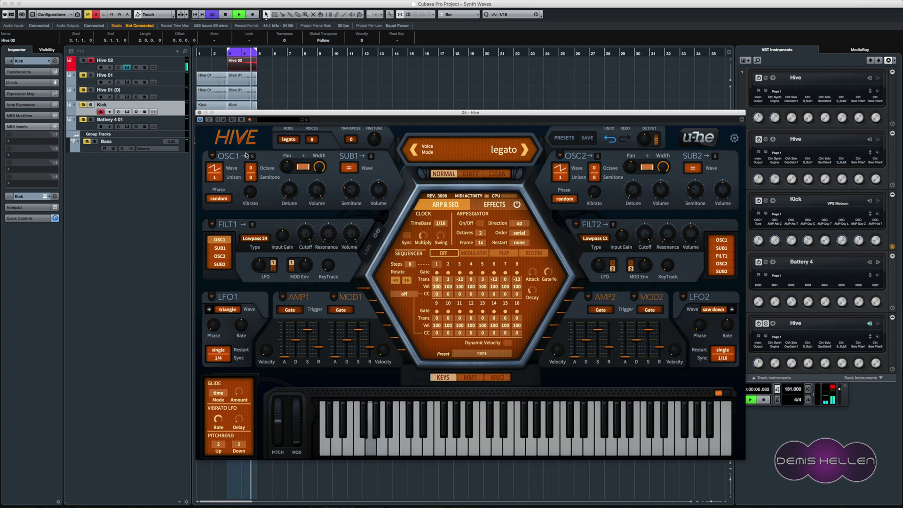
- Set oscillator 1 to 16 unison voices and its octave to -1
{"action": "left_click", "coordinate": [215, 178]}
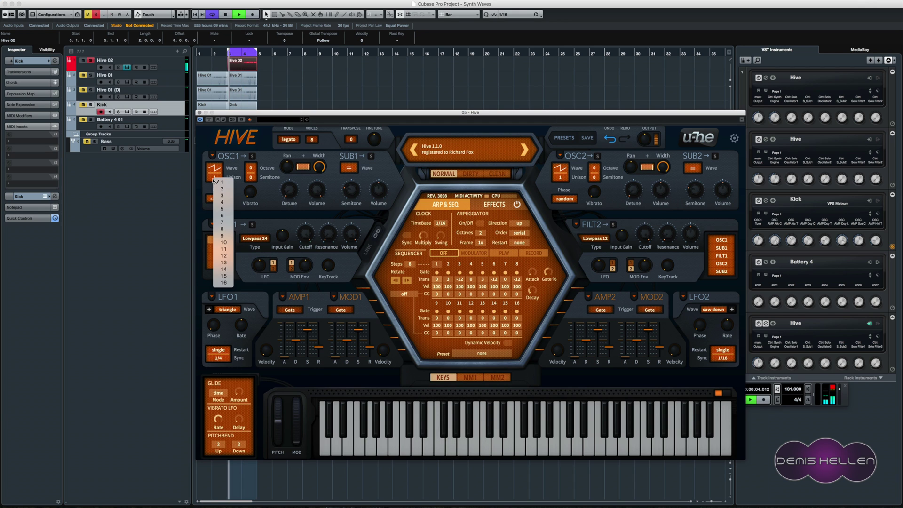
{"action": "left_click", "coordinate": [224, 282]}
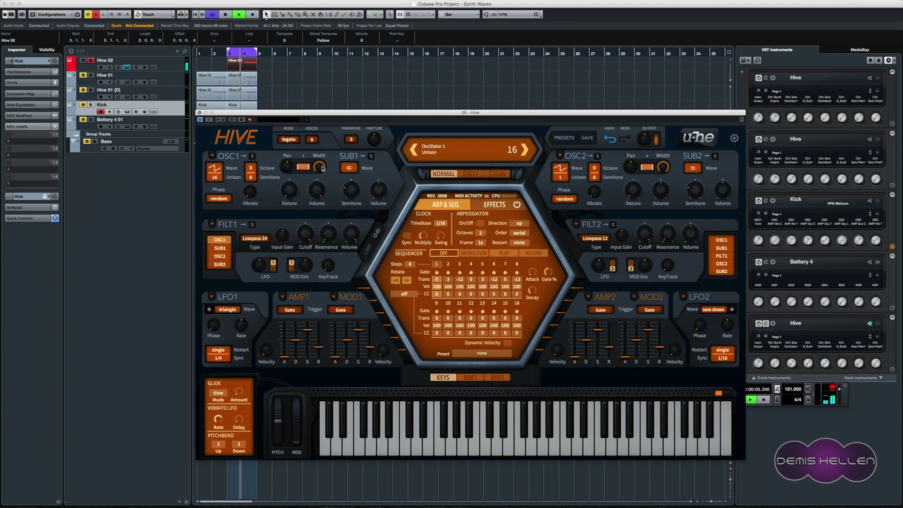
{"action": "left_click", "coordinate": [251, 167]}
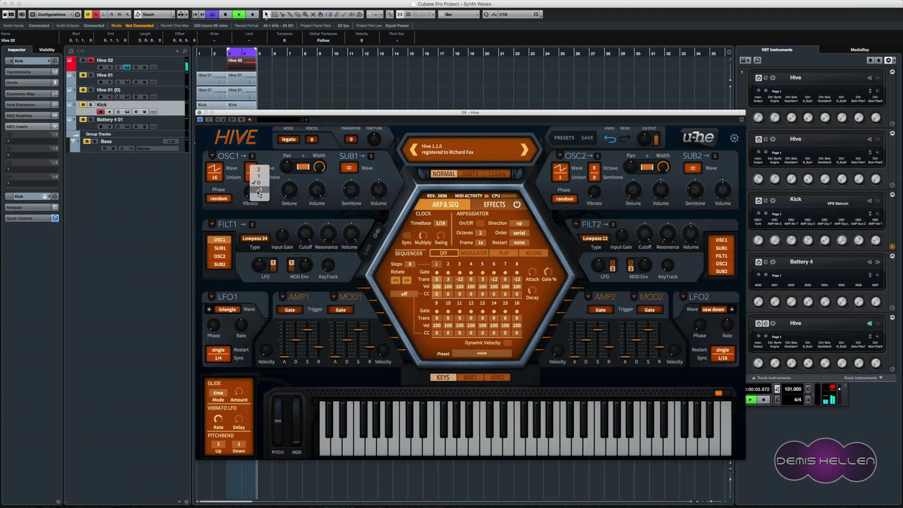
{"action": "left_click", "coordinate": [261, 191]}
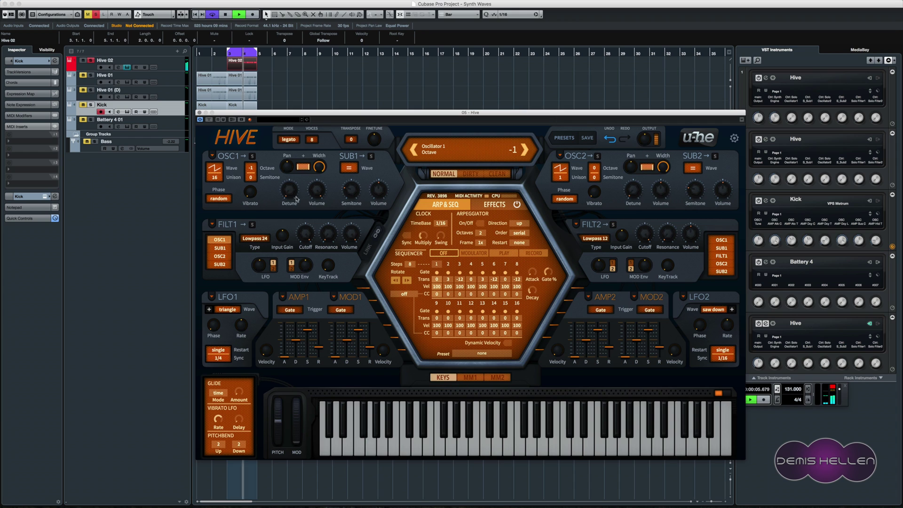
- Set oscillator 1's detune to 44.50 and amp envelope 1's release to 26.00, with the system volume raised
{"action": "left_click_drag", "start_coordinate": [297, 198], "coordinate": [295, 156]}
{"action": "key", "text": "XF86AudioRaiseVolume"}
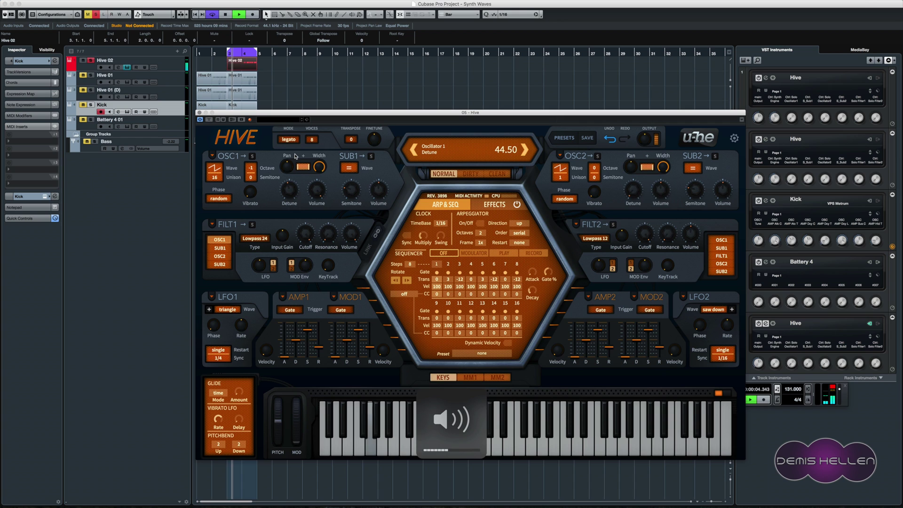
{"action": "key", "text": "XF86AudioRaiseVolume"}
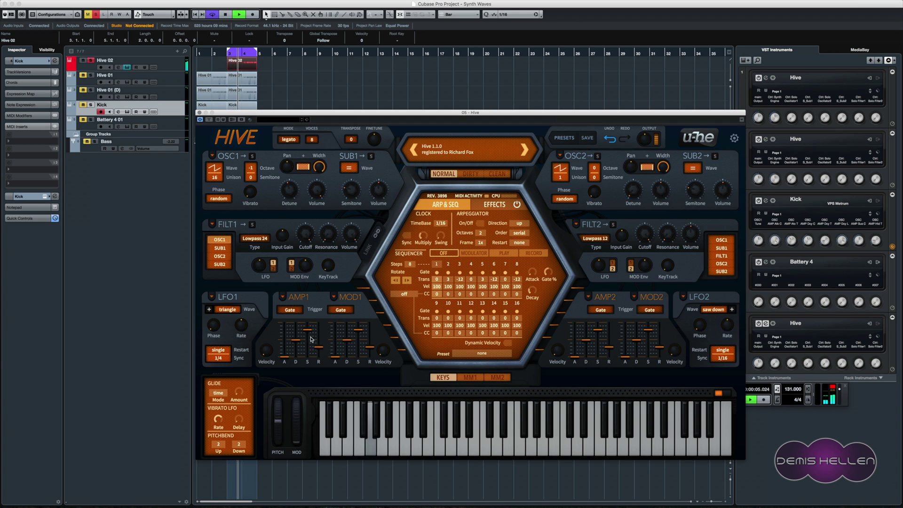
{"action": "left_click_drag", "start_coordinate": [319, 349], "coordinate": [323, 353]}
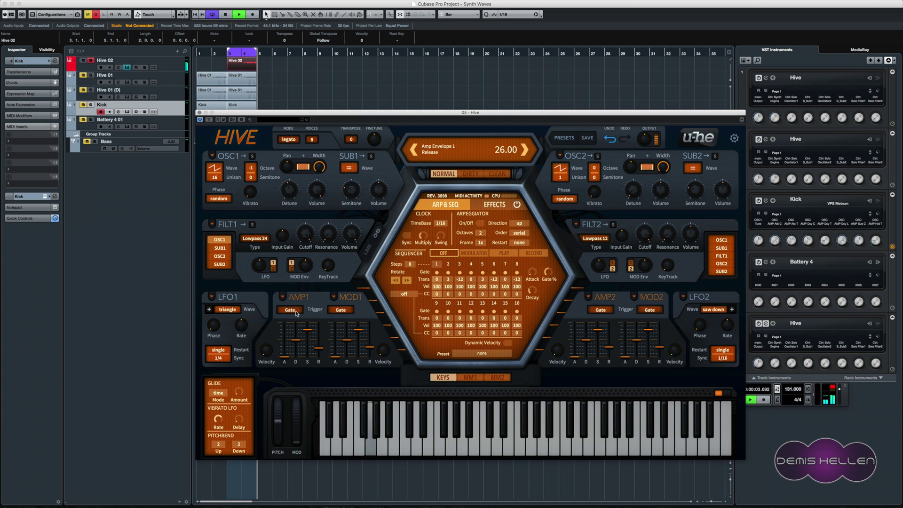
- Enable the Soft Clip distortion effect in Hive, set its tone to 63.50 and replay the loop
{"action": "left_click", "coordinate": [505, 203]}
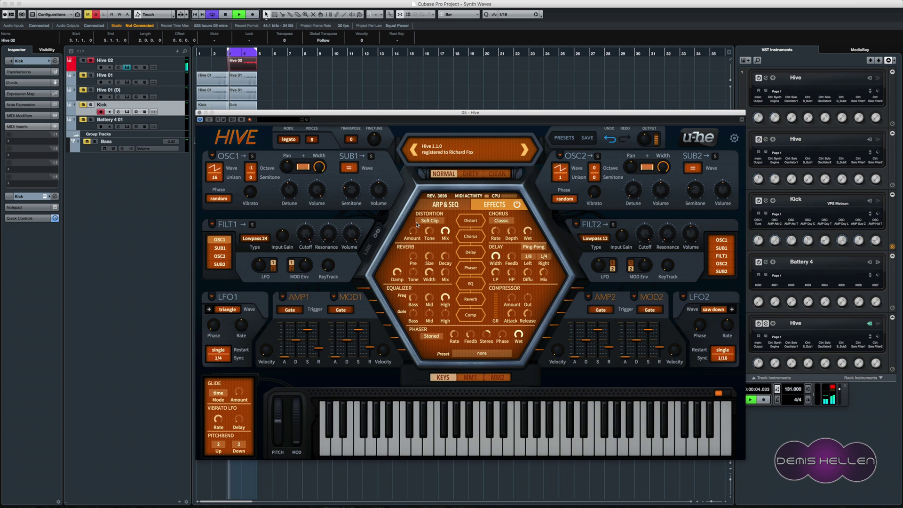
{"action": "left_click", "coordinate": [469, 221]}
{"action": "left_click_drag", "start_coordinate": [412, 232], "coordinate": [438, 220]}
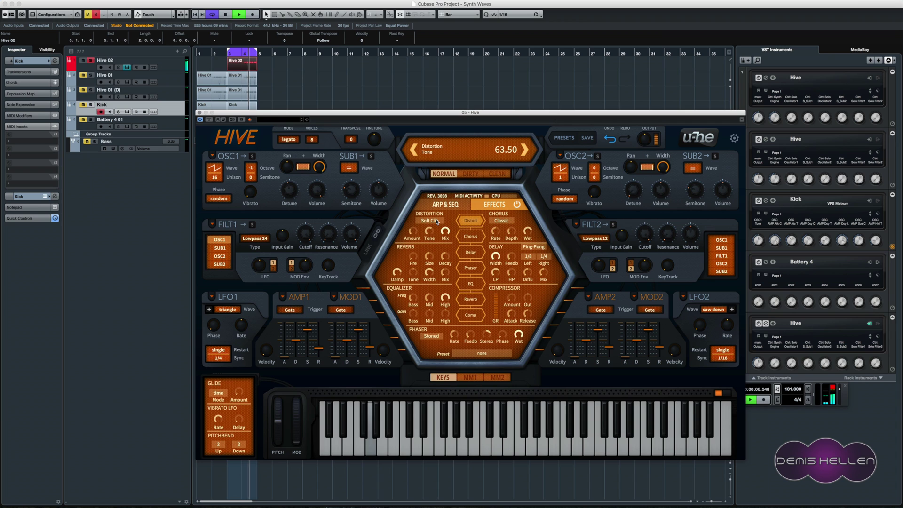
{"action": "key", "text": "space"}
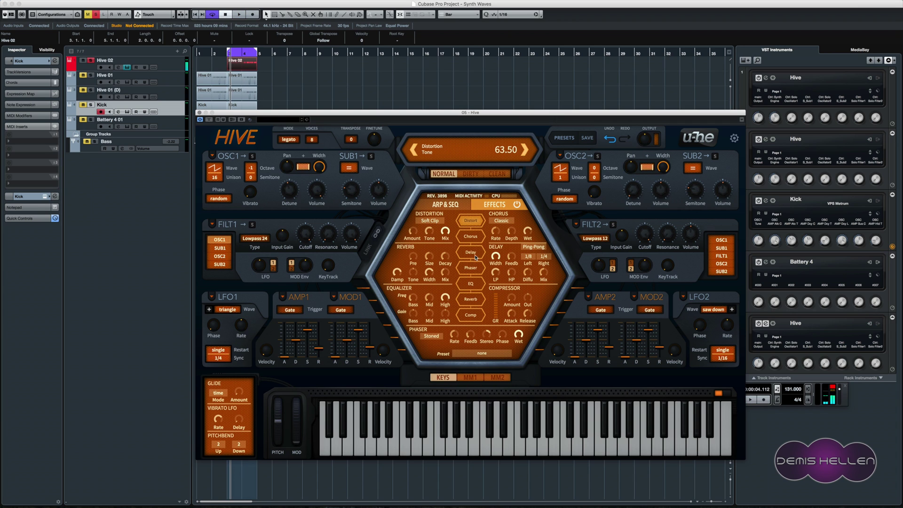
{"action": "key", "text": "space"}
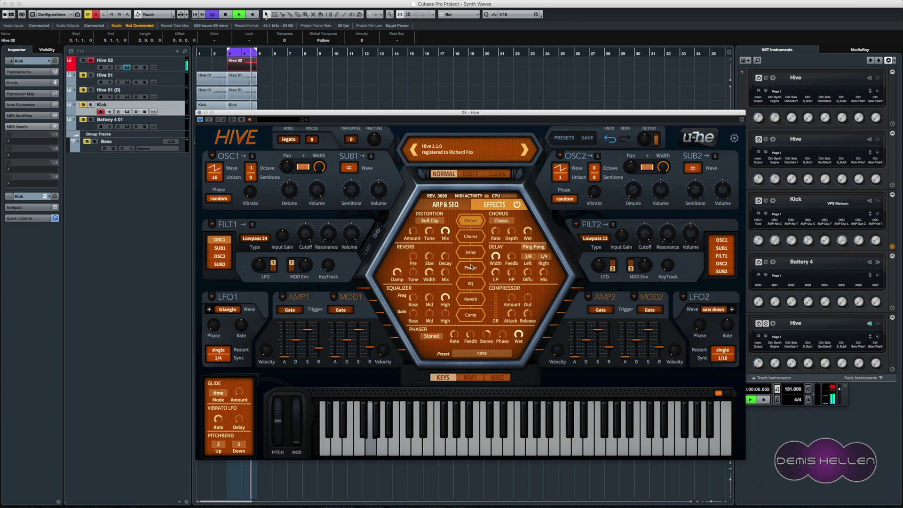
- Enable Hive's phaser with wet at 21.50 and its compressor with amount at 12%, and close the instrument after stopping playback
{"action": "left_click", "coordinate": [470, 267]}
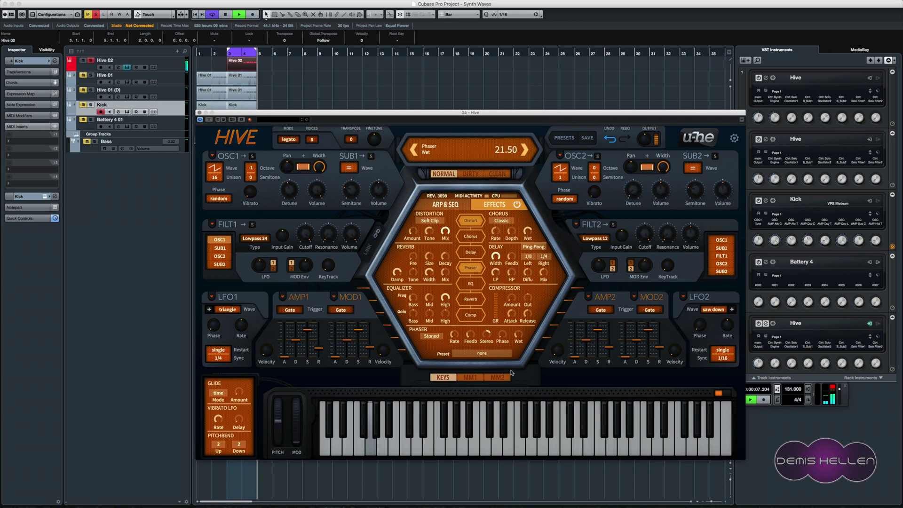
{"action": "left_click", "coordinate": [472, 315]}
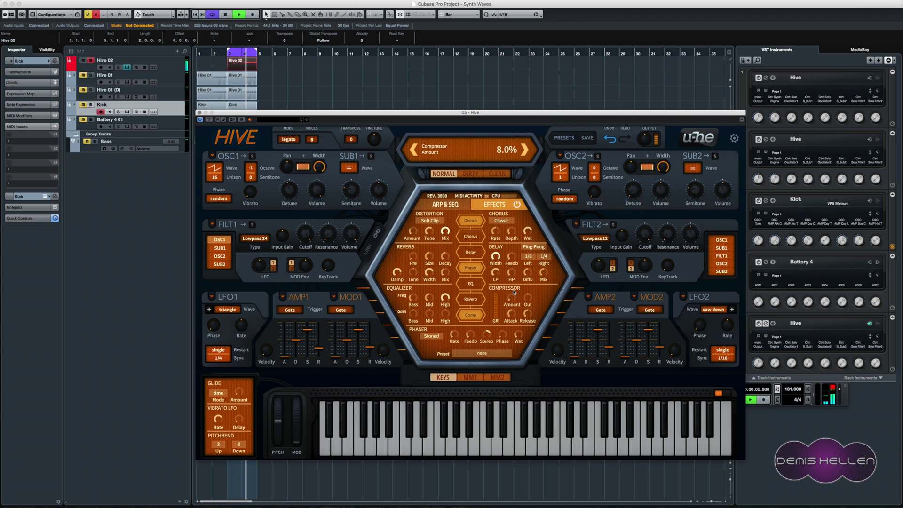
{"action": "scroll", "coordinate": [512, 287], "scroll_direction": "up", "scroll_amount": 5}
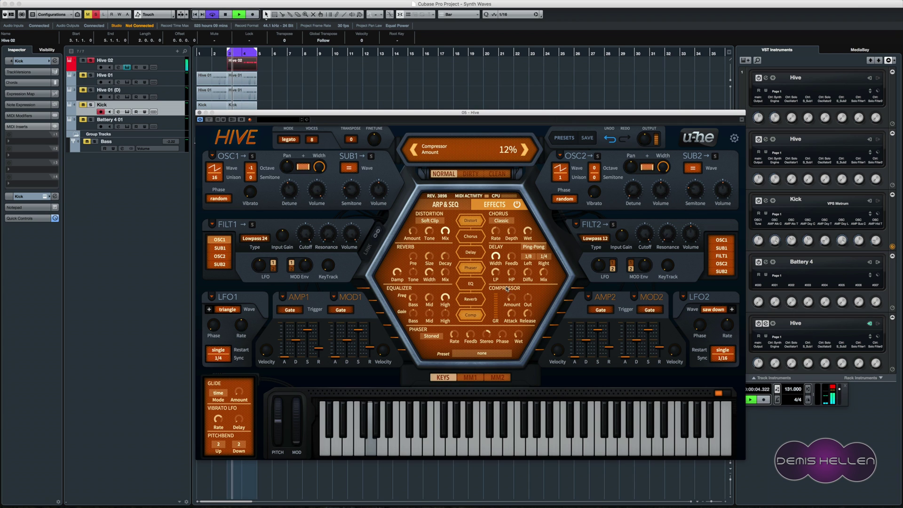
{"action": "key", "text": "space"}
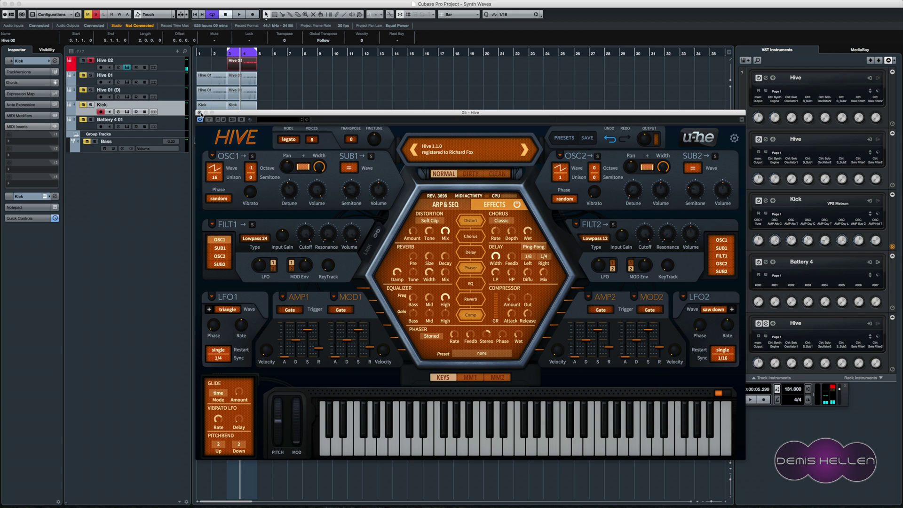
{"action": "left_click", "coordinate": [200, 112]}
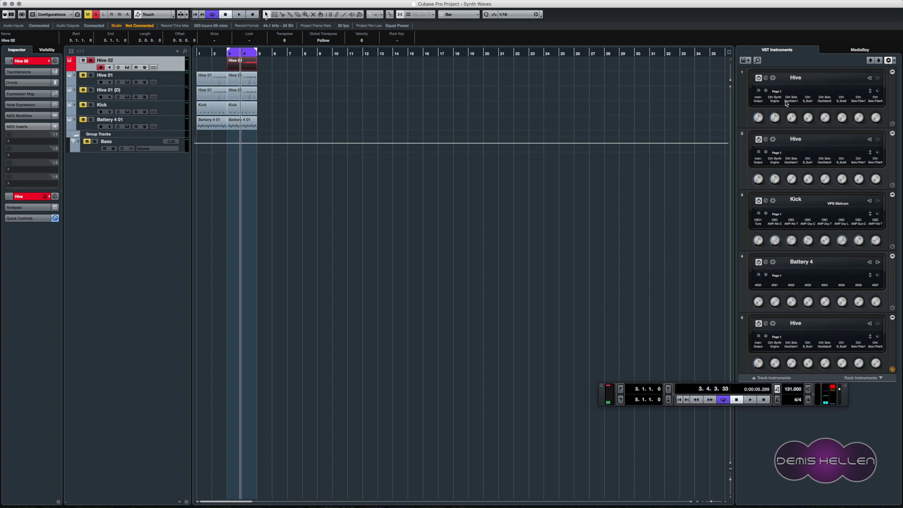
- Duplicate the Hive 02 track and play the loop with only the copy soloed
{"action": "right_click", "coordinate": [871, 428]}
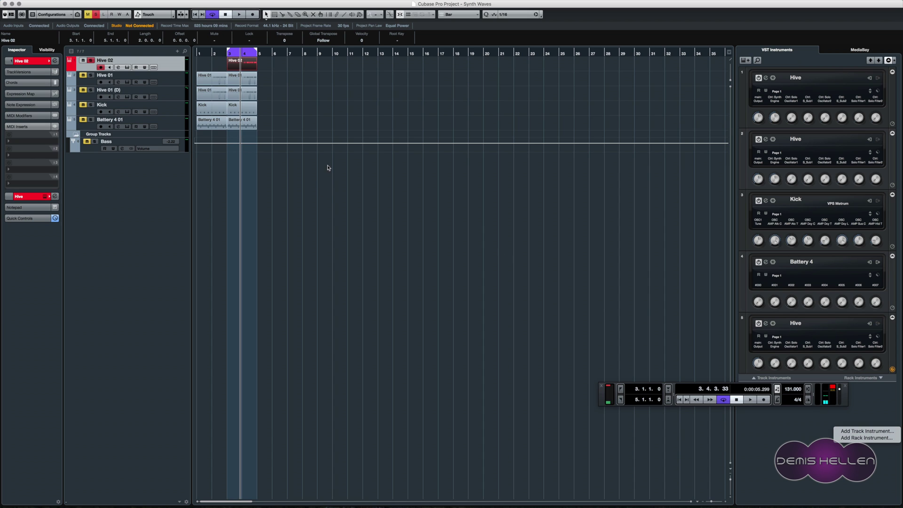
{"action": "left_click", "coordinate": [380, 126]}
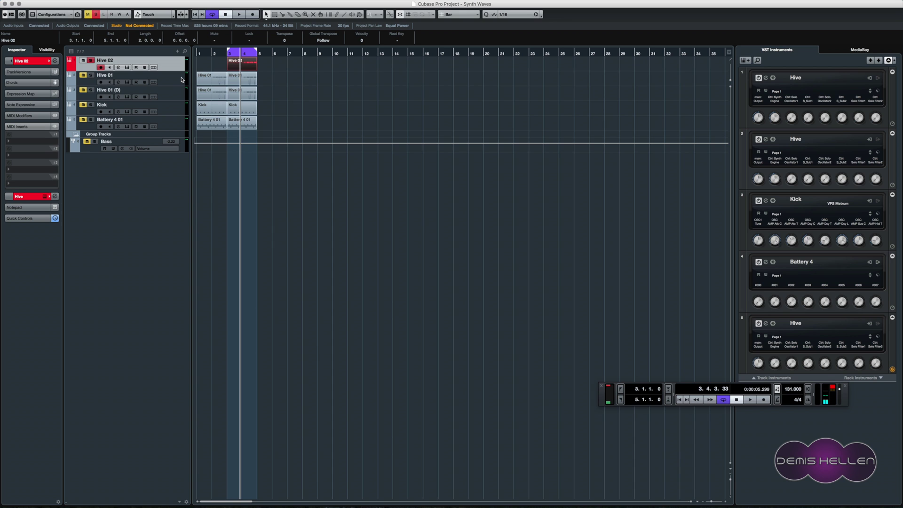
{"action": "right_click", "coordinate": [172, 65]}
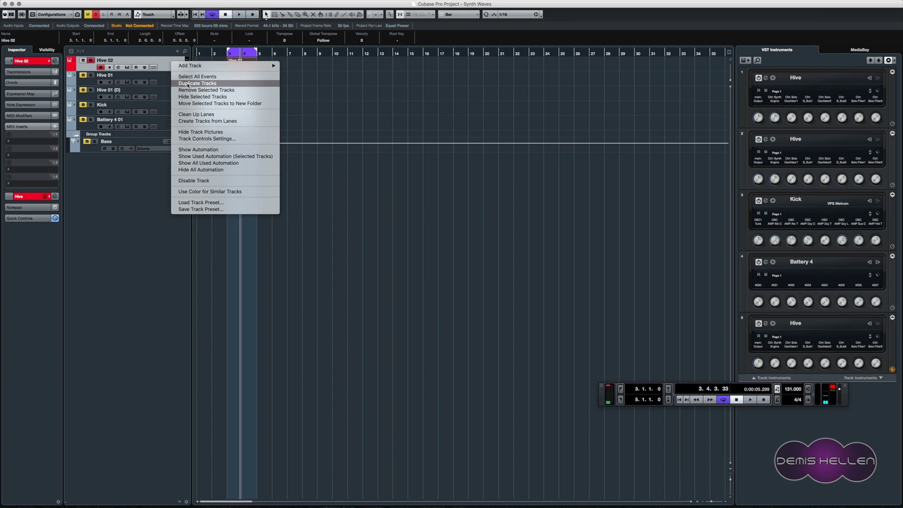
{"action": "left_click", "coordinate": [187, 85]}
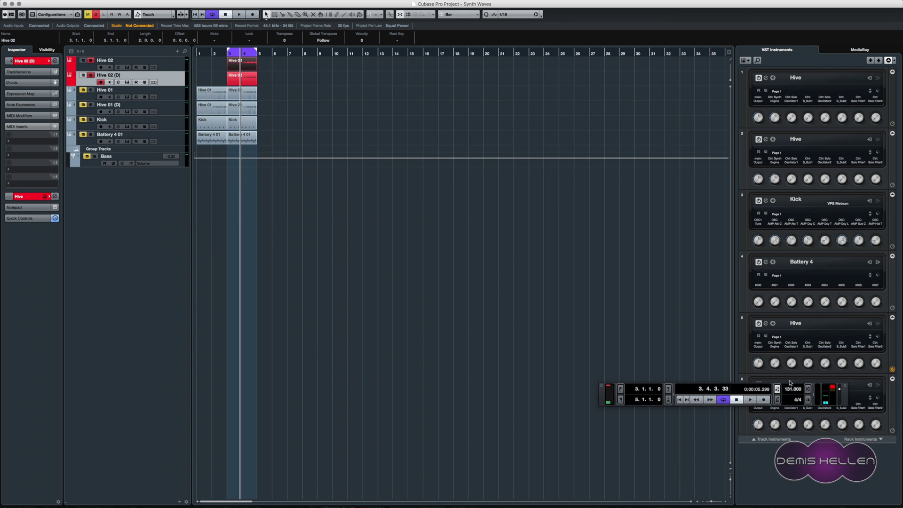
{"action": "left_click", "coordinate": [85, 60]}
{"action": "key", "text": "space"}
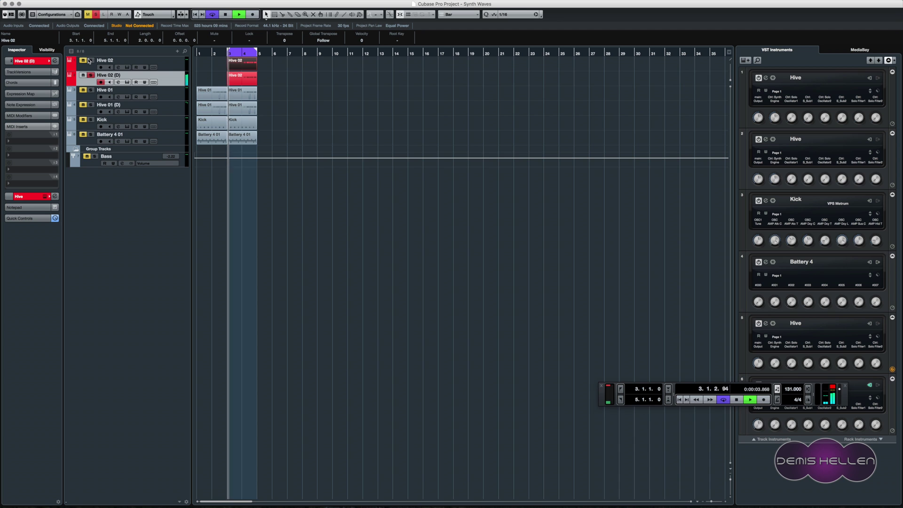
{"action": "key", "text": "space"}
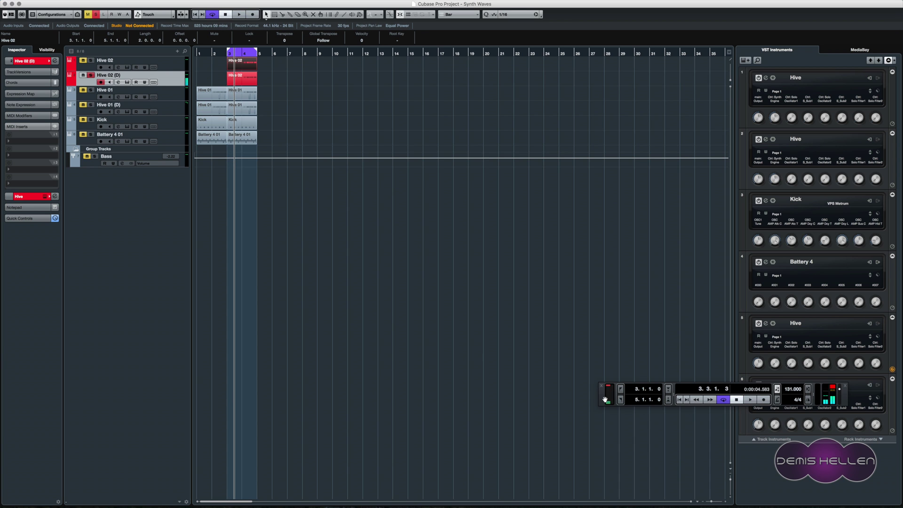
- Move the floating transport panel clear of the instrument rack and open the Hive instrument of the duplicated track
{"action": "left_click_drag", "start_coordinate": [601, 394], "coordinate": [434, 321]}
{"action": "key", "text": "space"}
{"action": "key", "text": "space"}
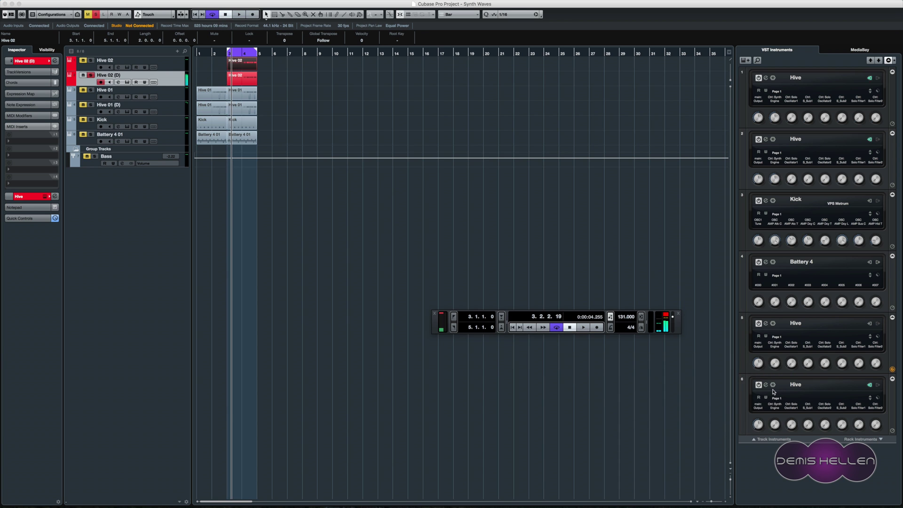
{"action": "left_click", "coordinate": [766, 385]}
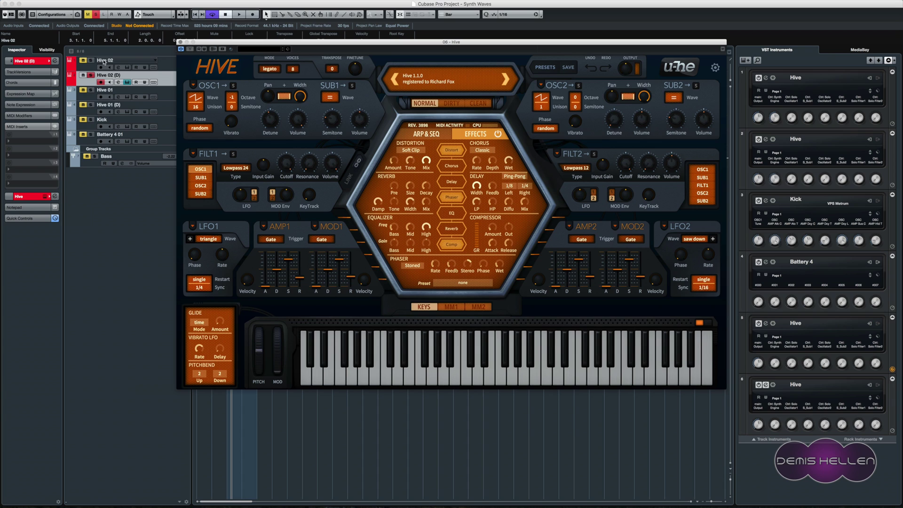
- Rename the duplicated track as Bass2 and the original Hive 02 track as Bass 1
{"action": "double_click", "coordinate": [108, 75]}
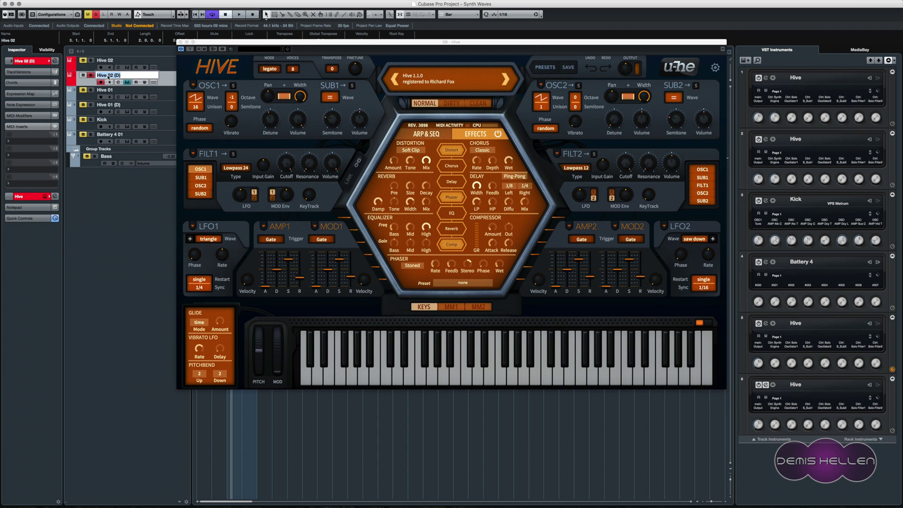
{"action": "type", "text": "Bass2"}
{"action": "key", "text": "Return"}
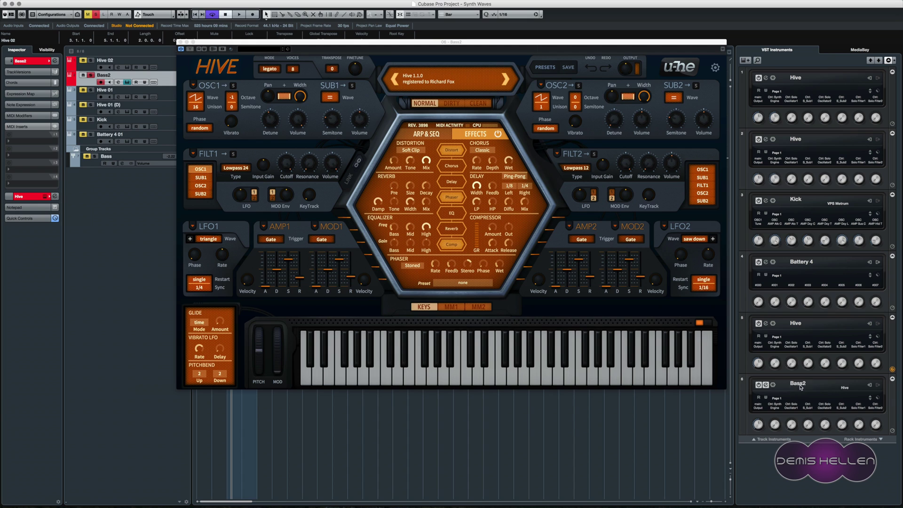
{"action": "double_click", "coordinate": [105, 60]}
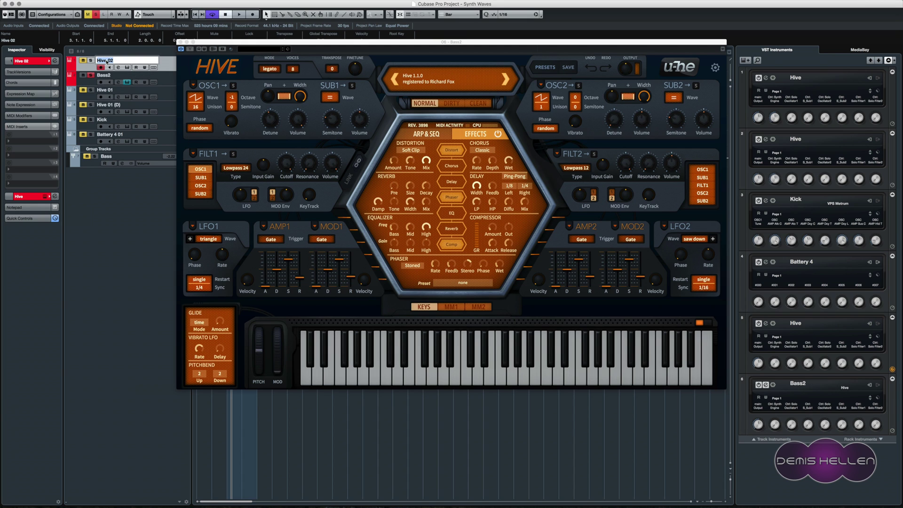
{"action": "type", "text": "Bass 1"}
{"action": "key", "text": "Return"}
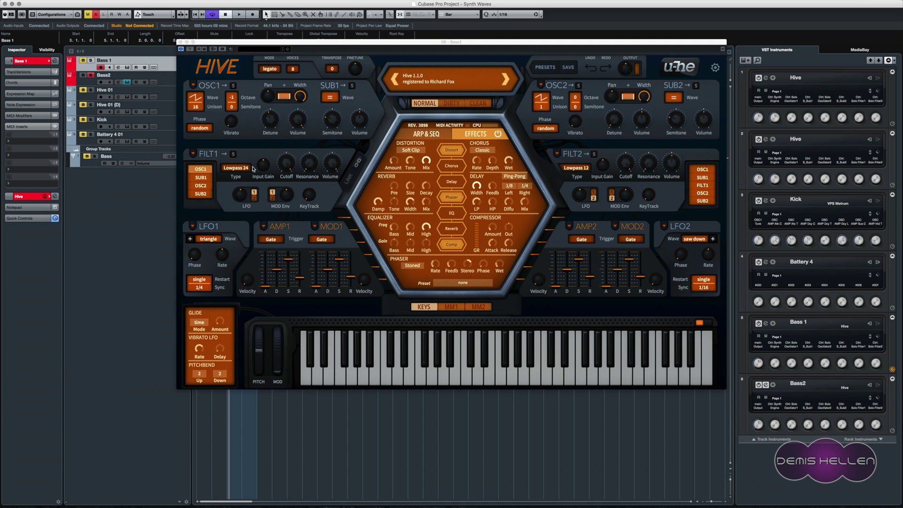
- Set Bass2's Hive to 16 voices, audition oscillator 1's vibrato and switch off the phaser and compressor effects
{"action": "left_click", "coordinate": [295, 69]}
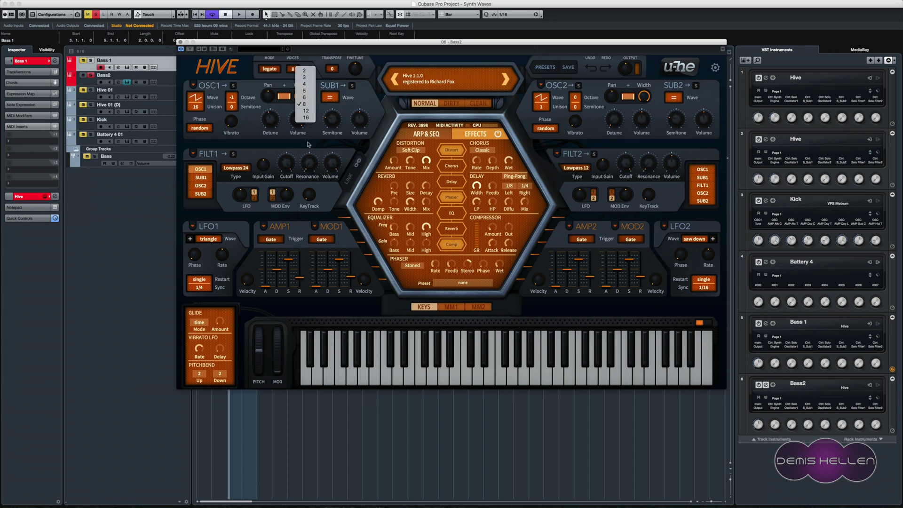
{"action": "left_click", "coordinate": [304, 117]}
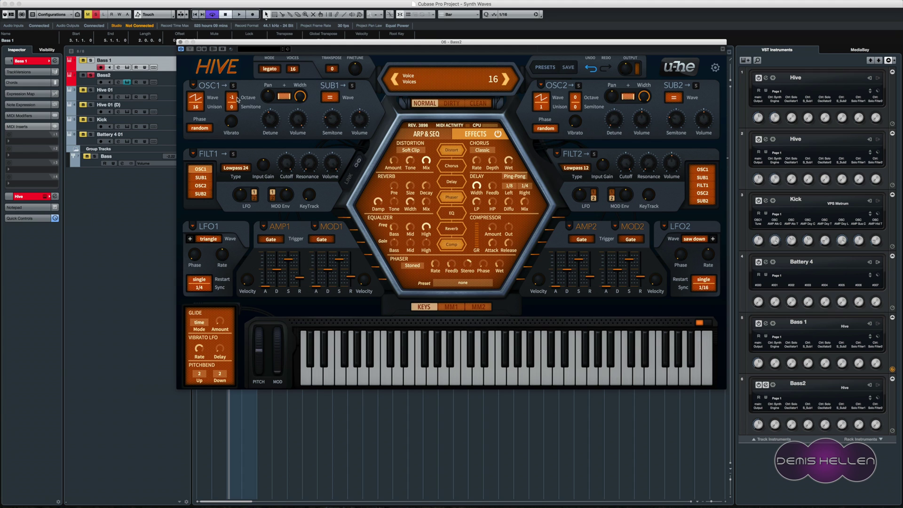
{"action": "mouse_move", "coordinate": [235, 124]}
{"action": "key", "text": "space"}
{"action": "left_click_drag", "start_coordinate": [235, 124], "coordinate": [234, 117]}
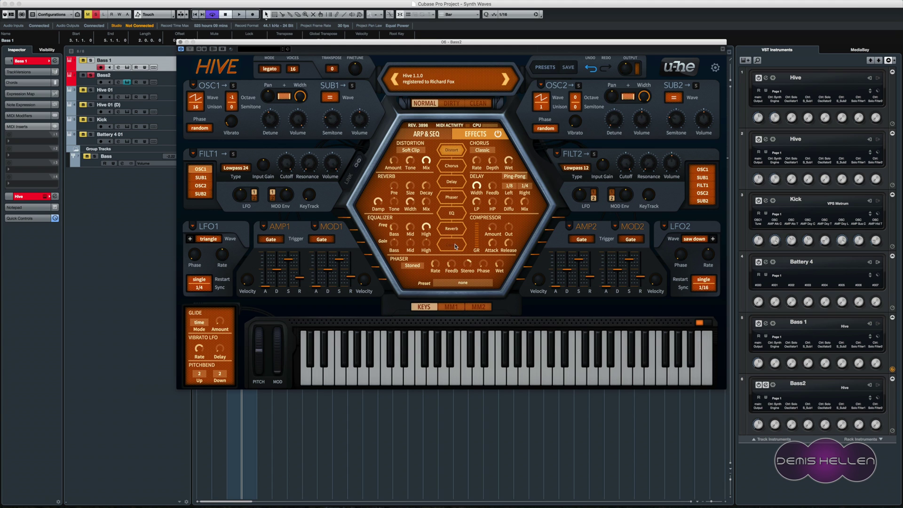
- Enable Bass2's EQ effect, raise its mid gain, and set the mid frequency to 85.00 and the high gain to 6.00 dB
{"action": "left_click", "coordinate": [452, 214]}
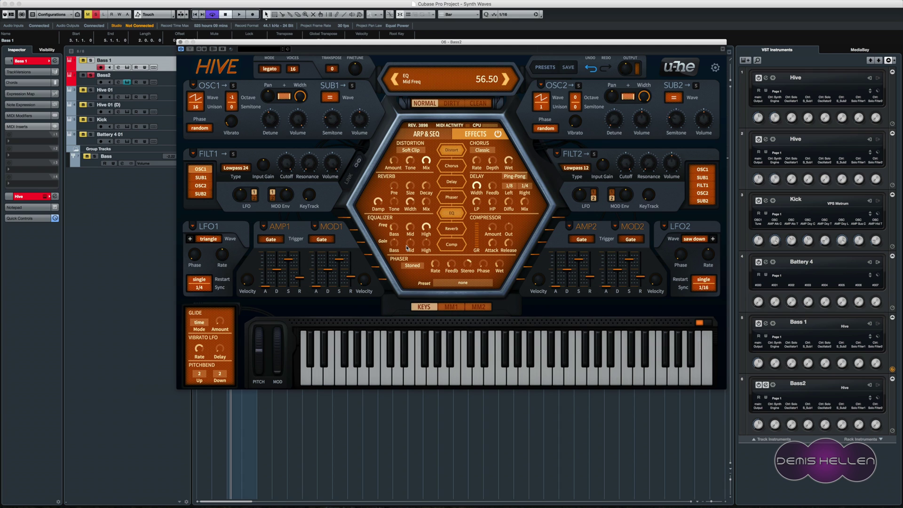
{"action": "mouse_move", "coordinate": [412, 246]}
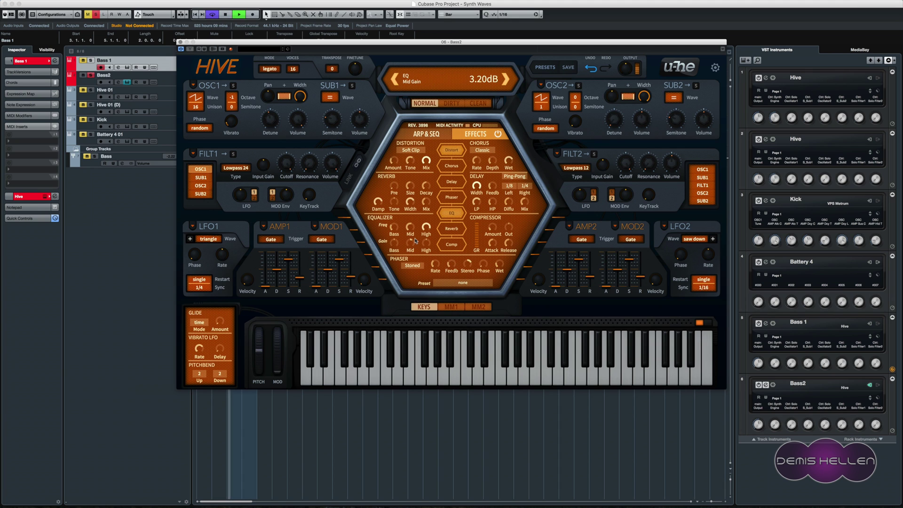
{"action": "left_click_drag", "start_coordinate": [412, 246], "coordinate": [421, 197]}
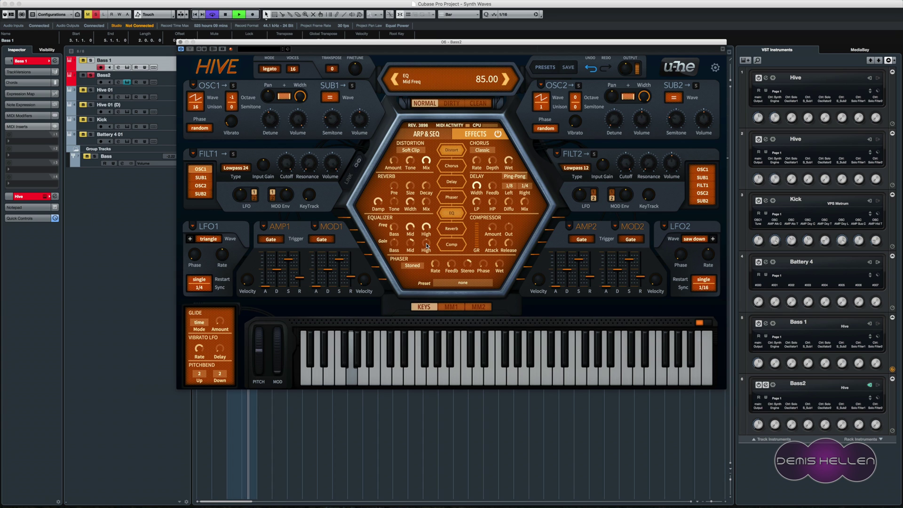
{"action": "left_click_drag", "start_coordinate": [427, 246], "coordinate": [433, 231]}
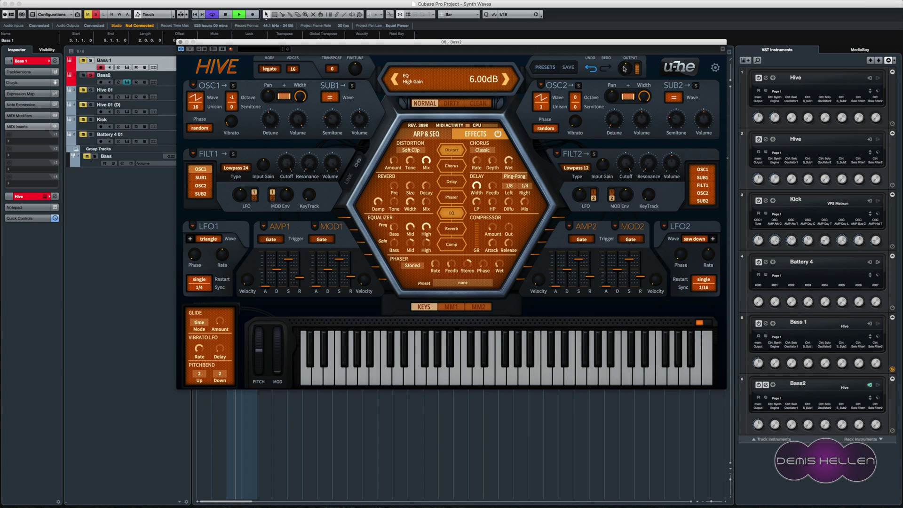
- Set Bass2's Hive output to 60.00, enable the compressor with amount at 12%, and stop playback
{"action": "mouse_move", "coordinate": [625, 71]}
{"action": "left_click_drag", "start_coordinate": [625, 74], "coordinate": [625, 77]}
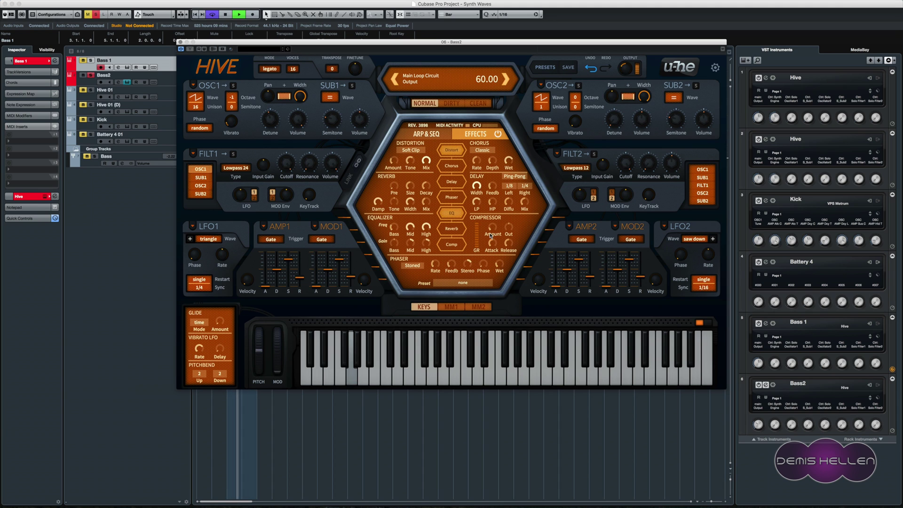
{"action": "mouse_move", "coordinate": [492, 235]}
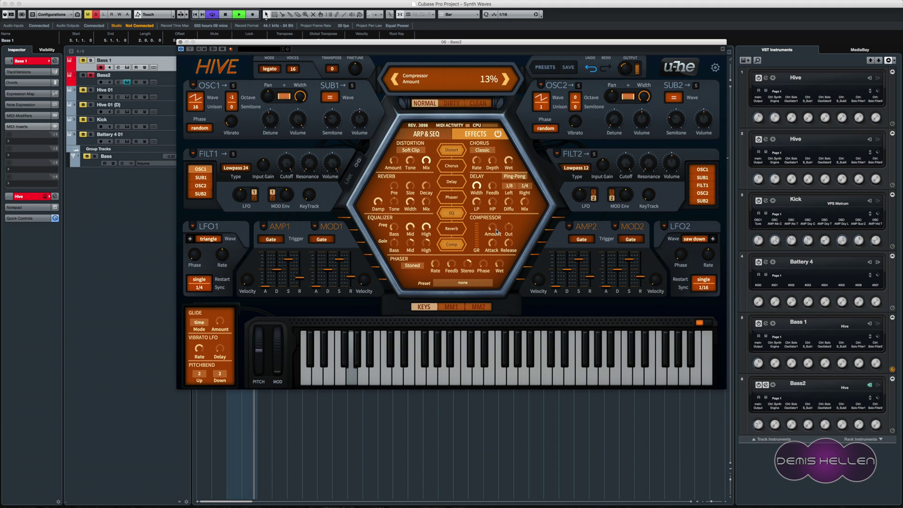
{"action": "left_click_drag", "start_coordinate": [496, 232], "coordinate": [496, 232]}
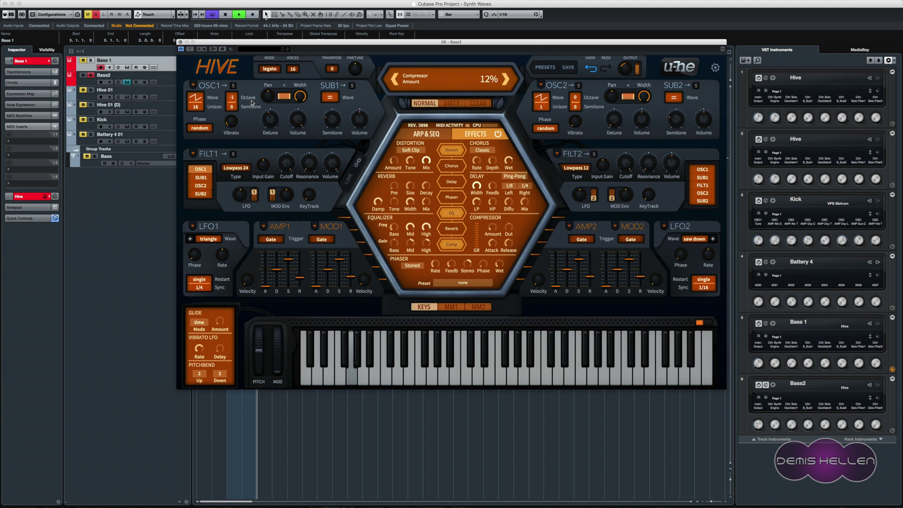
{"action": "key", "text": "space"}
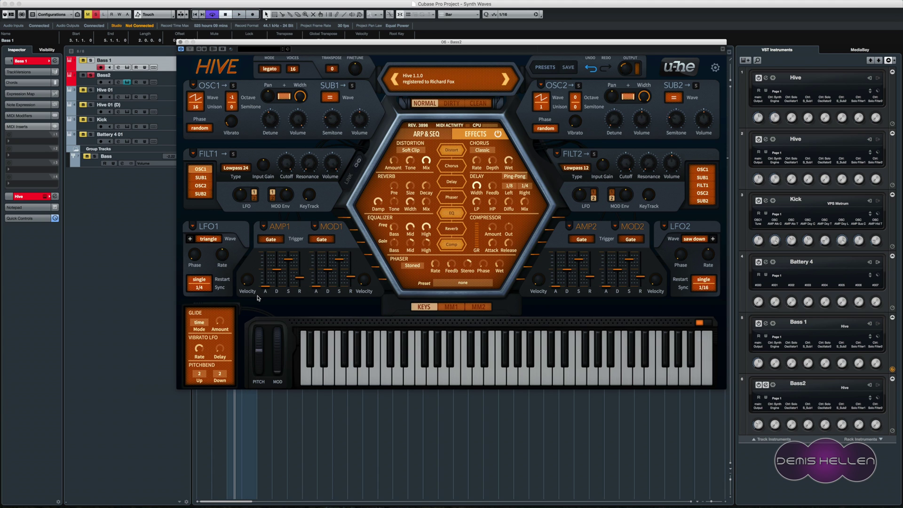
- Set the downward pitch bend range to 12 in the Hive instruments of both Bass2 and Bass 1
{"action": "left_click", "coordinate": [224, 378]}
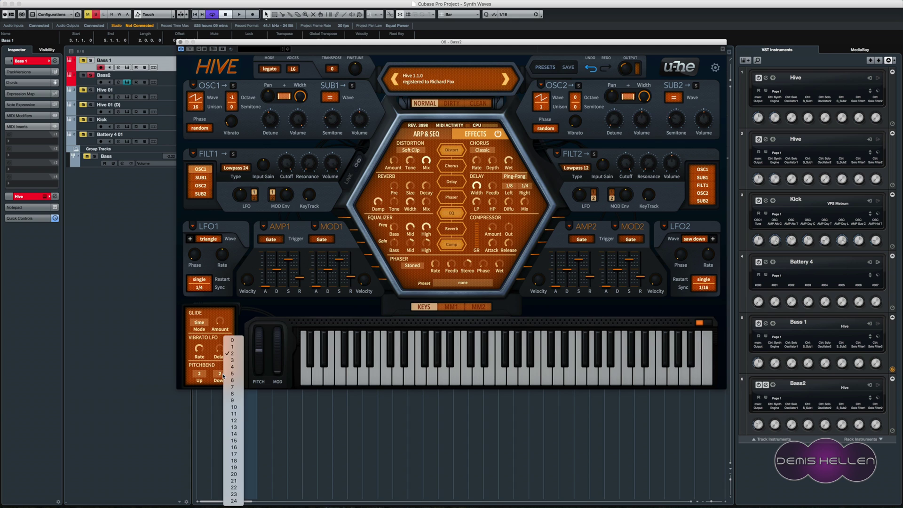
{"action": "left_click", "coordinate": [233, 421]}
{"action": "left_click", "coordinate": [136, 68]}
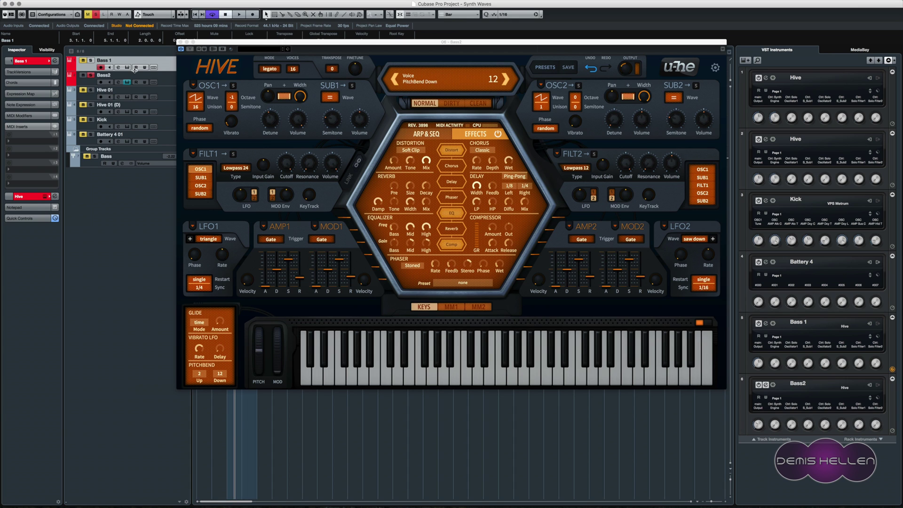
{"action": "left_click", "coordinate": [45, 196]}
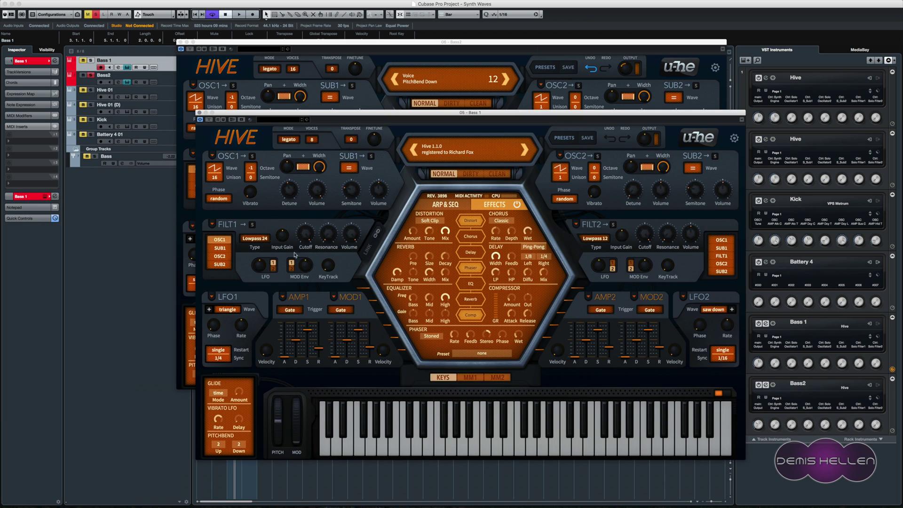
{"action": "left_click", "coordinate": [238, 444]}
{"action": "left_click", "coordinate": [252, 421]}
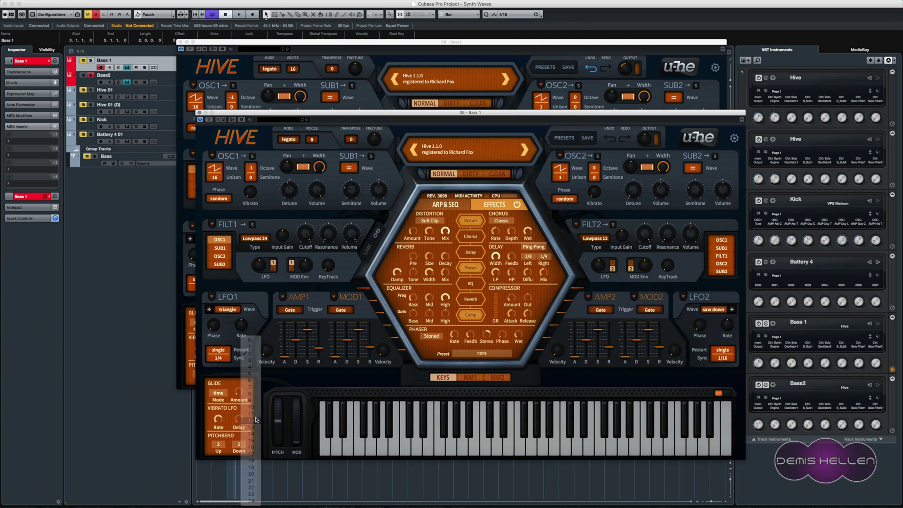
- Close both Hive windows and play the loop with the Bass 1 and Bass2 tracks soloed together
{"action": "left_click", "coordinate": [200, 113]}
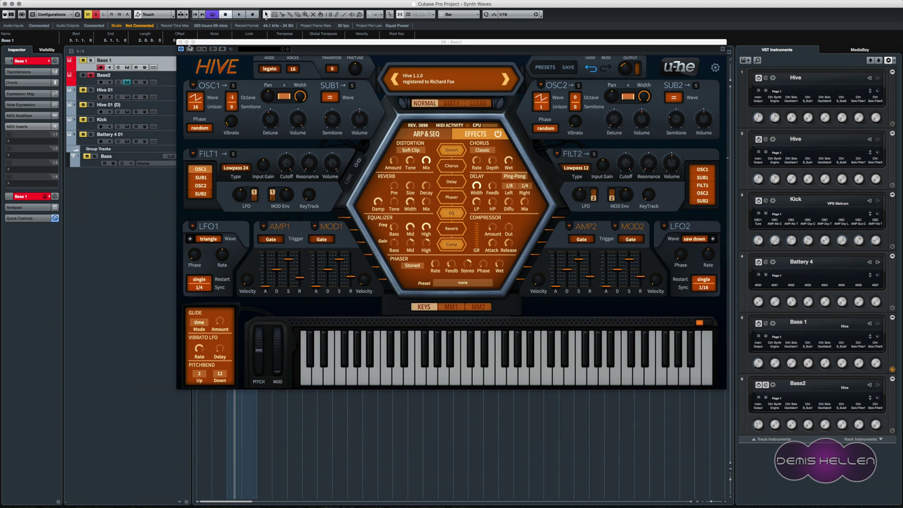
{"action": "mouse_move", "coordinate": [330, 3]}
{"action": "left_click", "coordinate": [180, 42]}
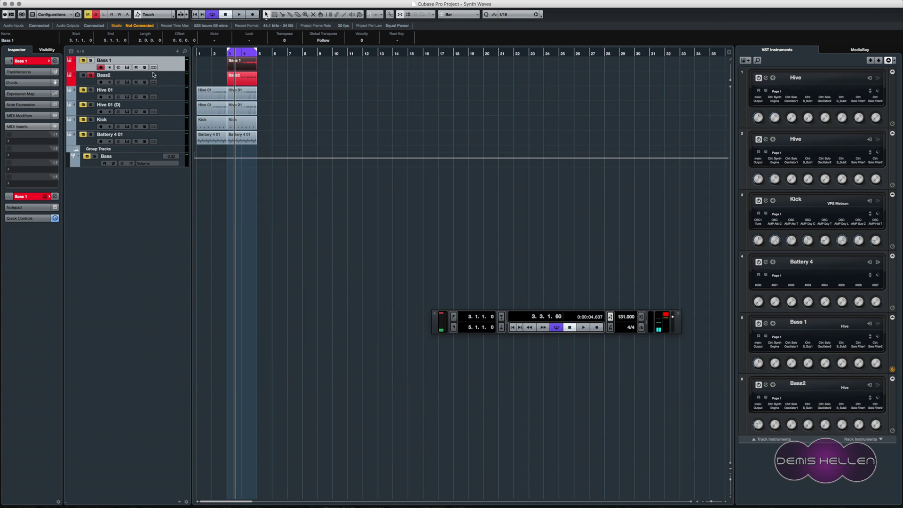
{"action": "left_click", "coordinate": [102, 73]}
{"action": "key", "text": "space"}
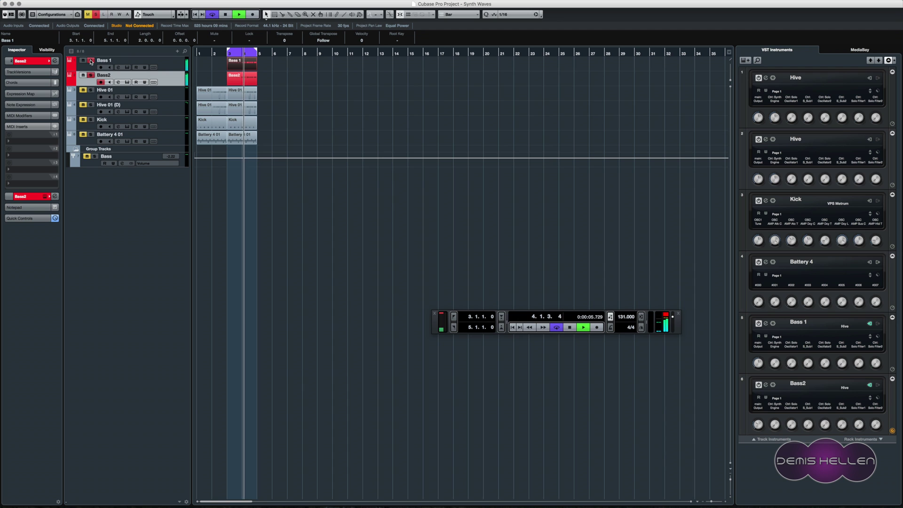
- Toggle Bass2's solo during playback to compare the layers, then stop with only Bass2 soloed
{"action": "left_click", "coordinate": [91, 75]}
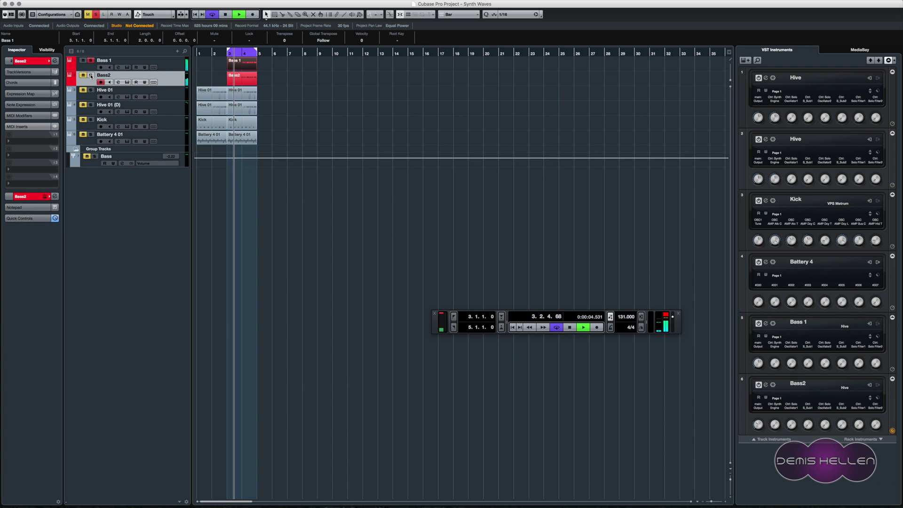
{"action": "key", "text": "space"}
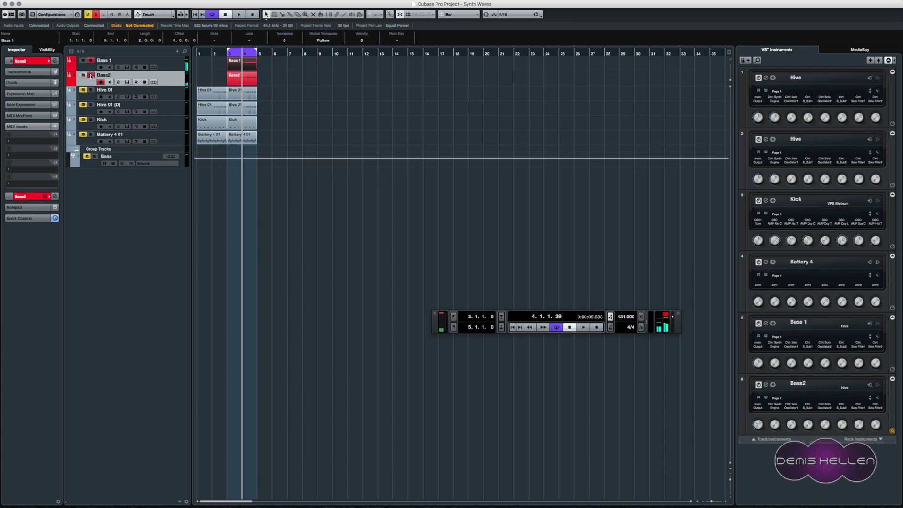
{"action": "left_click", "coordinate": [90, 75], "text": "ctrl"}
{"action": "key", "text": "space"}
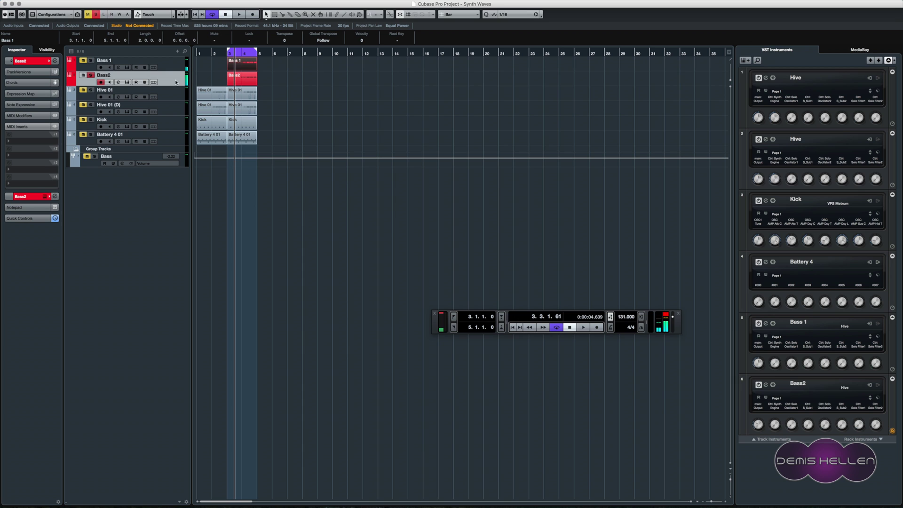
- Set the EQ bass gain in Bass2's Hive to -4.20 dB during playback and audition it together with Bass 1
{"action": "left_click", "coordinate": [55, 196]}
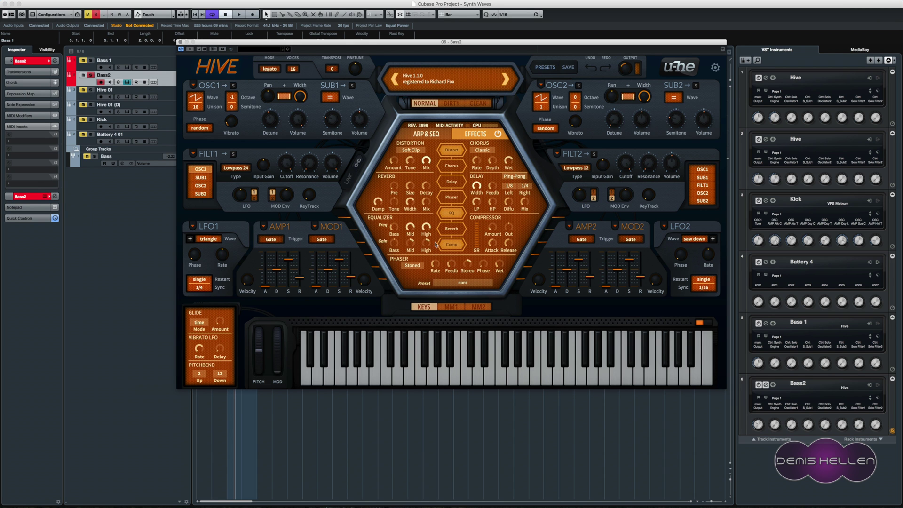
{"action": "mouse_move", "coordinate": [396, 250]}
{"action": "key", "text": "space"}
{"action": "scroll", "coordinate": [395, 250], "scroll_direction": "down", "scroll_amount": 7}
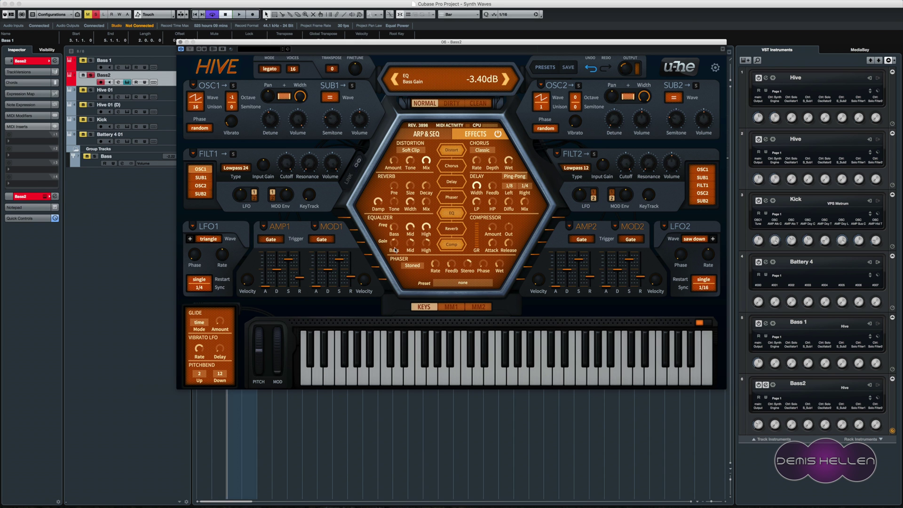
{"action": "scroll", "coordinate": [395, 245], "scroll_direction": "up", "scroll_amount": 2}
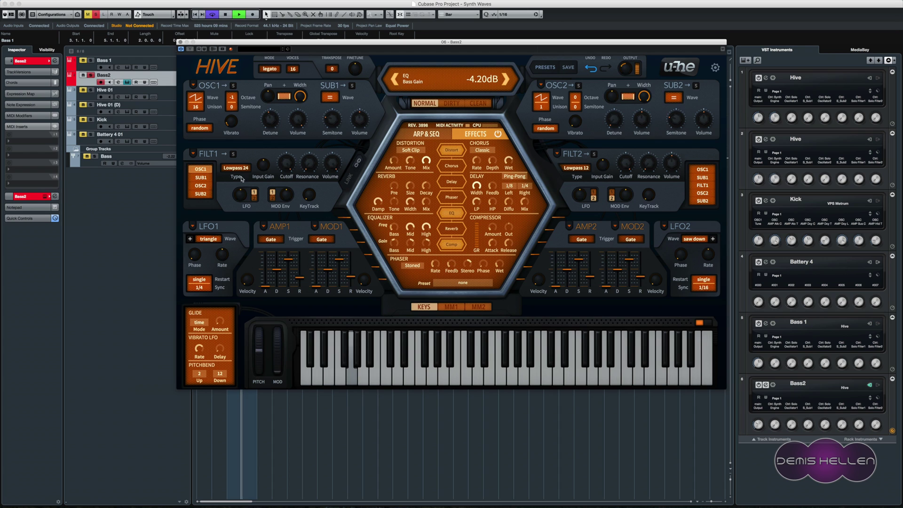
{"action": "left_click", "coordinate": [88, 61]}
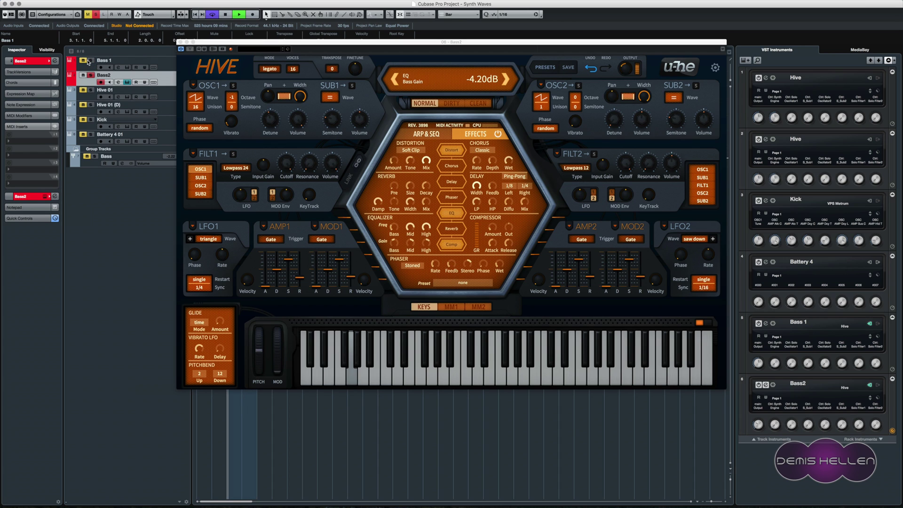
{"action": "key", "text": "space"}
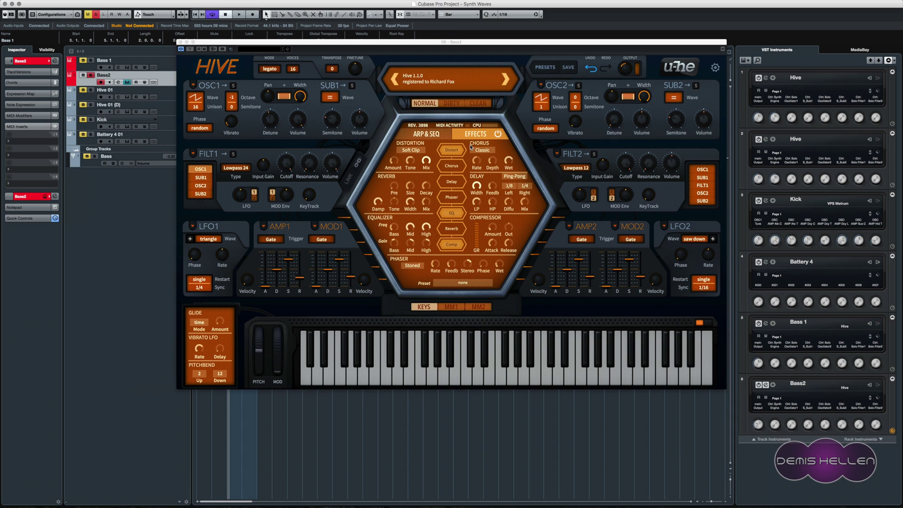
- Change Bass2's Hive distortion type to Hard Clip, lower the distortion mix, and set its tone to 65.00 during playback
{"action": "left_click", "coordinate": [410, 150]}
{"action": "left_click", "coordinate": [429, 162]}
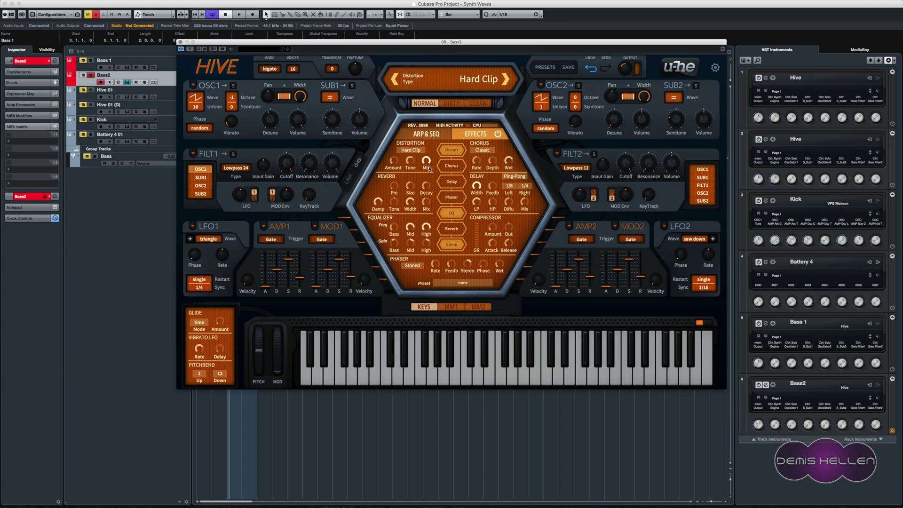
{"action": "key", "text": "space"}
{"action": "mouse_move", "coordinate": [411, 161]}
{"action": "left_mouse_down"}
{"action": "mouse_move", "coordinate": [416, 148]}
{"action": "mouse_move", "coordinate": [421, 183]}
{"action": "mouse_move", "coordinate": [425, 159]}
{"action": "mouse_move", "coordinate": [413, 162]}
{"action": "left_mouse_up"}
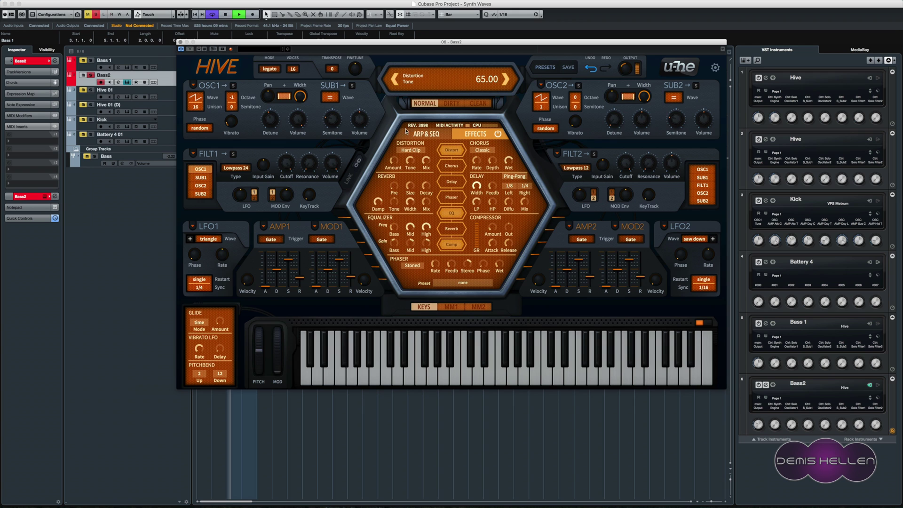
- Audition Bass 1 together with Bass2, stop playback, and close Bass2's Hive window
{"action": "left_click", "coordinate": [91, 61]}
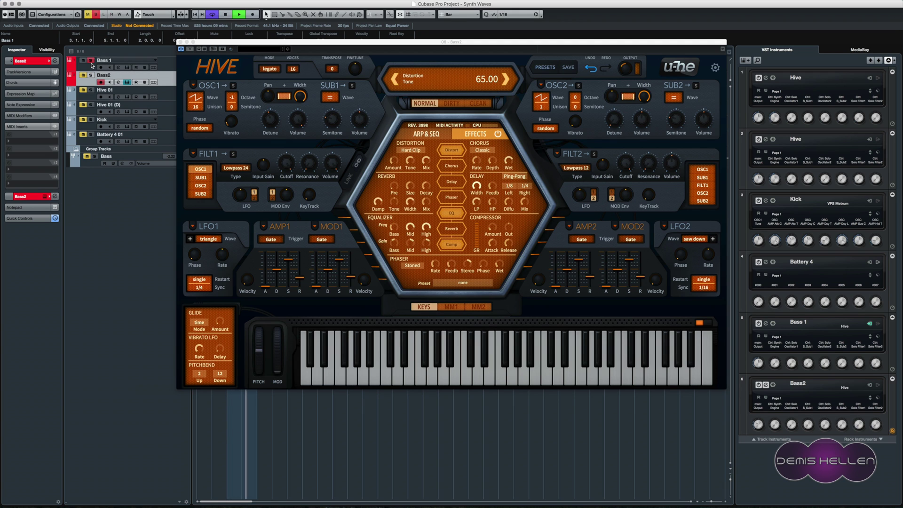
{"action": "key", "text": "space"}
{"action": "key", "text": "s"}
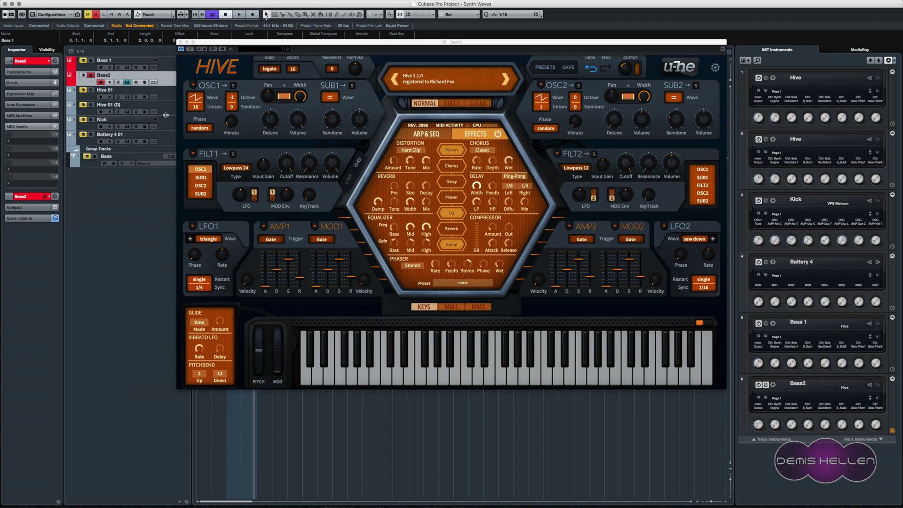
{"action": "left_click", "coordinate": [180, 43]}
{"action": "left_click", "coordinate": [474, 229]}
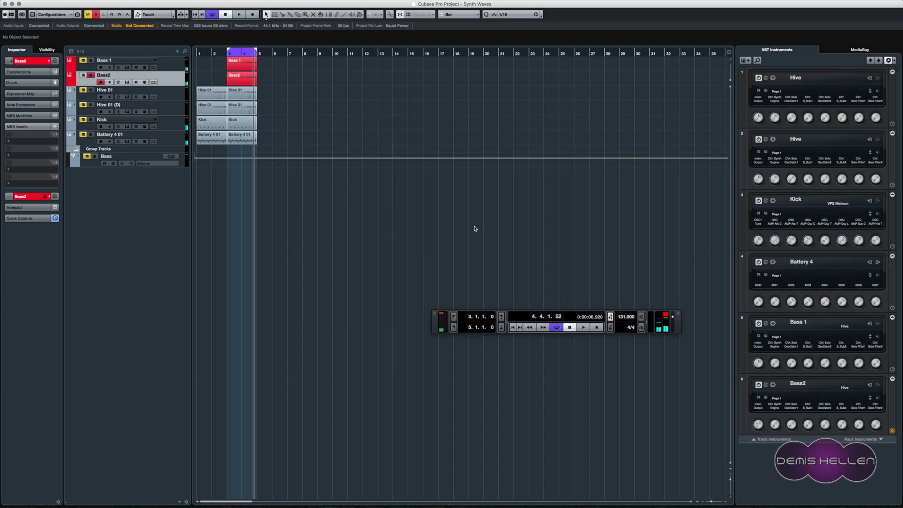
- Open the MixConsole, solo Bass 1 alongside Bass2, and select both channels
{"action": "key", "text": "F3"}
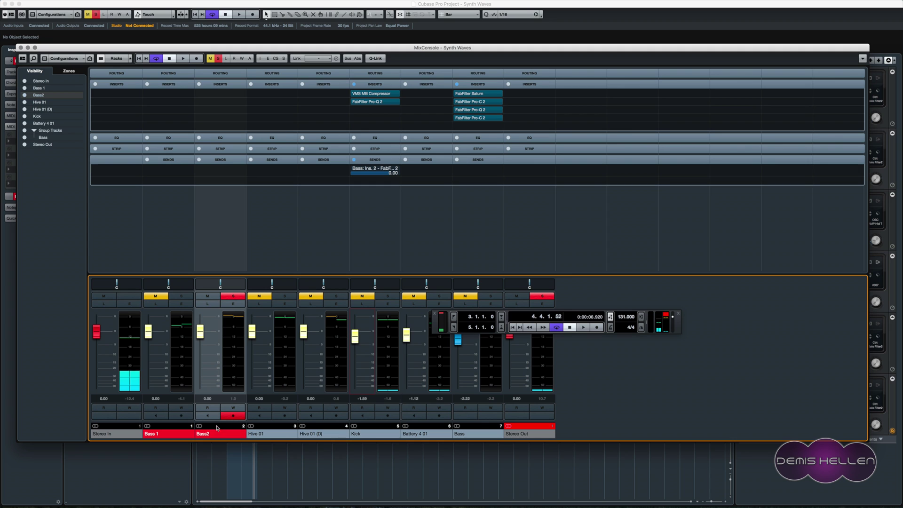
{"action": "left_click", "coordinate": [155, 296]}
{"action": "left_click", "coordinate": [181, 296]}
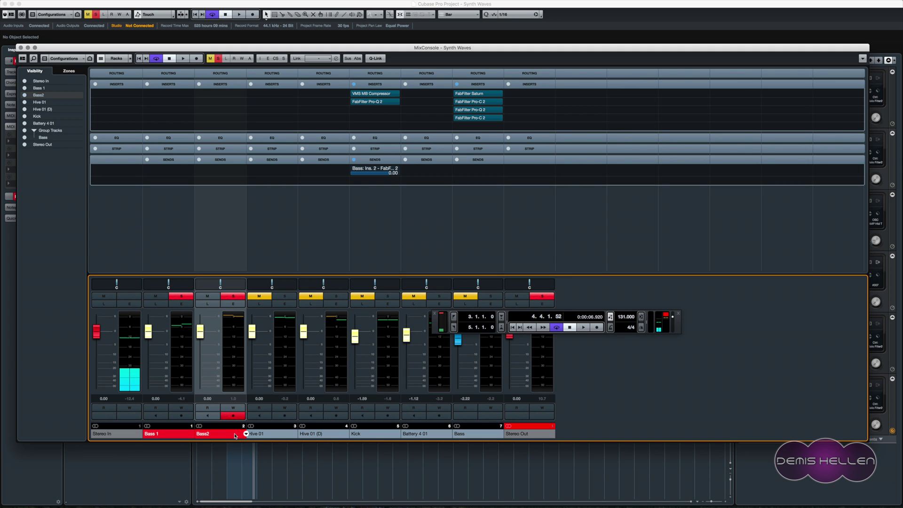
{"action": "left_click", "coordinate": [178, 435]}
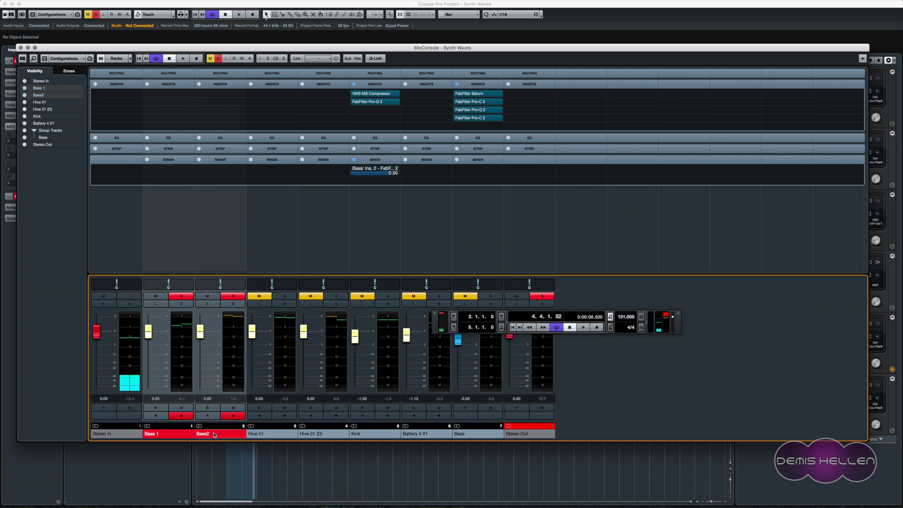
- Add a stereo group channel named Bass GRP, routed to Stereo Out and created inside the group folder
{"action": "right_click", "coordinate": [211, 400]}
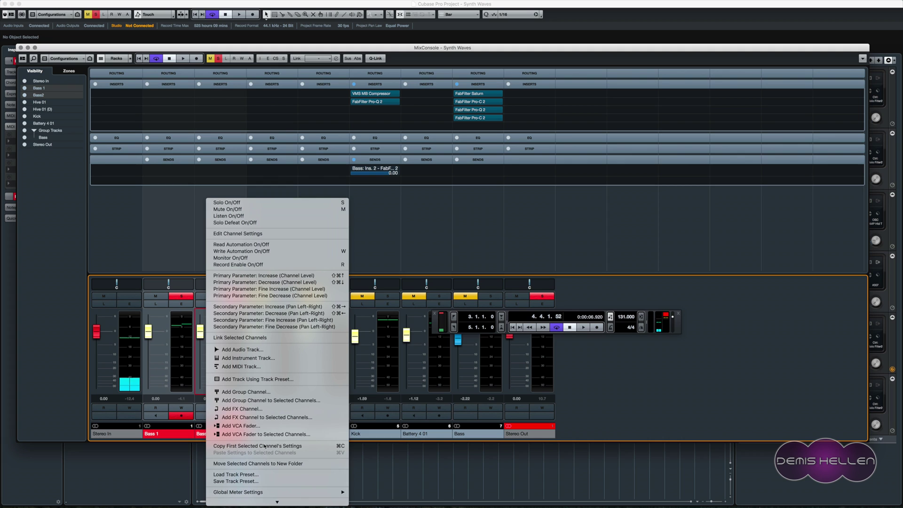
{"action": "left_click", "coordinate": [244, 392]}
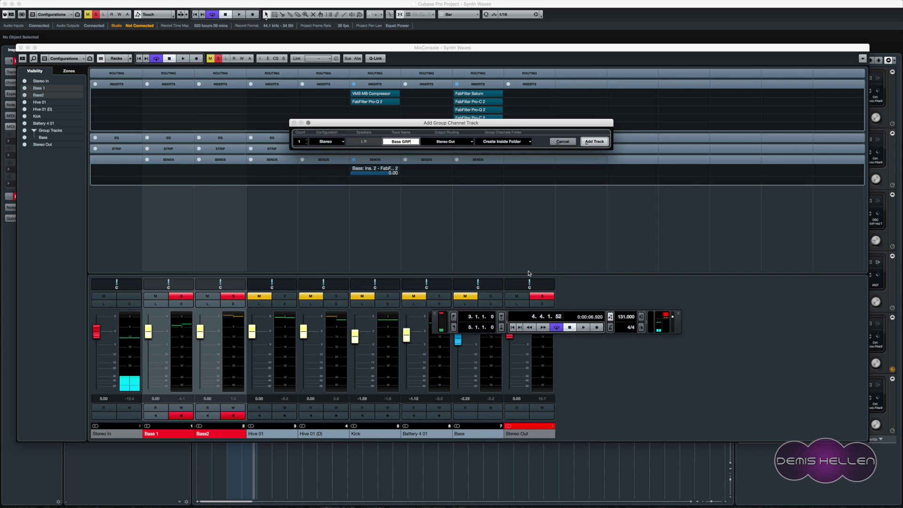
{"action": "type", "text": "Bass GRP"}
{"action": "key", "text": "Return"}
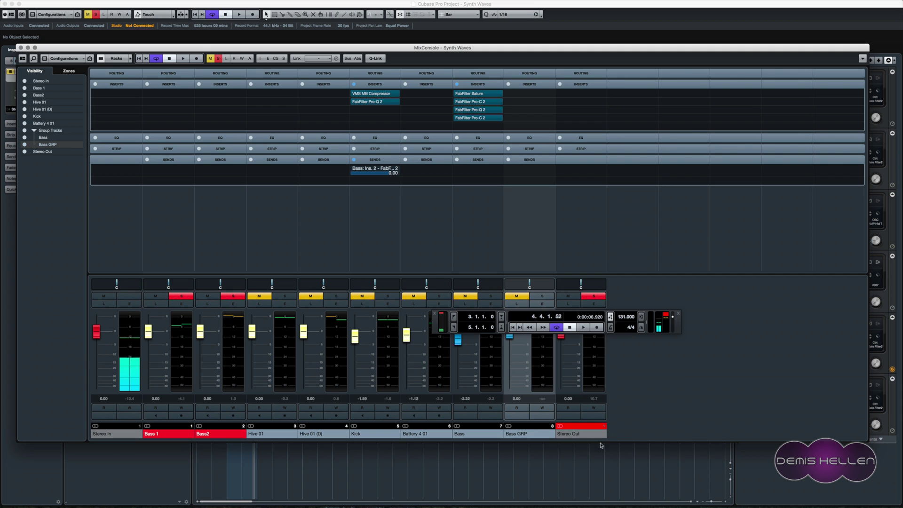
- Play the loop and briefly toggle the Bass GRP channel's solo to check its signal
{"action": "key", "text": "space"}
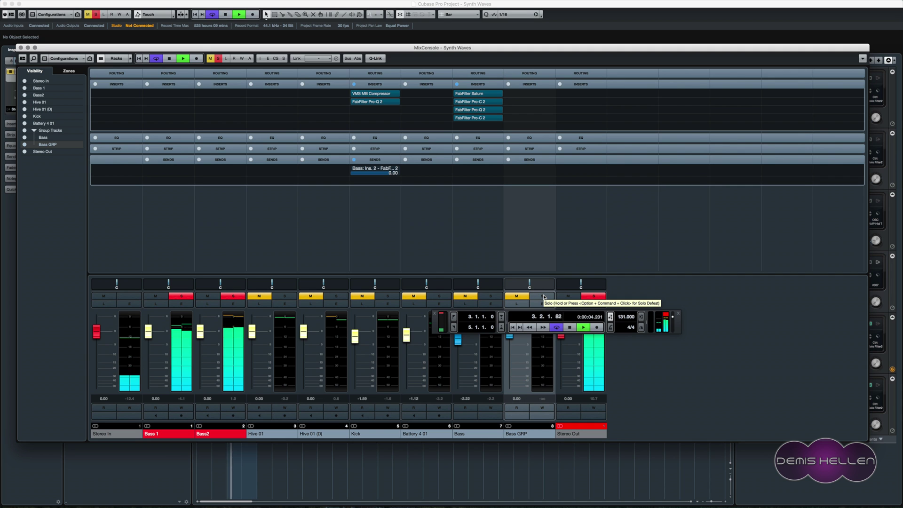
{"action": "left_click", "coordinate": [544, 296]}
{"action": "key", "text": "space"}
{"action": "left_click", "coordinate": [544, 297]}
{"action": "left_click", "coordinate": [516, 296]}
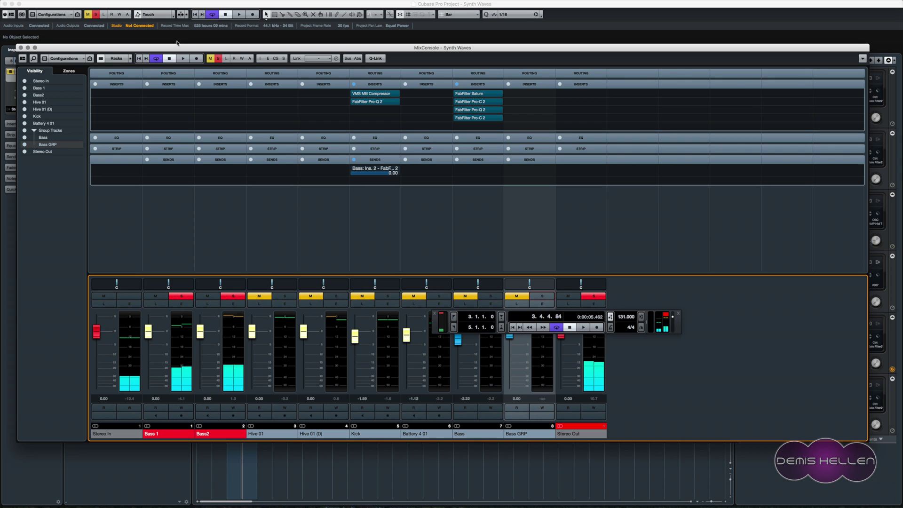
- Route the outputs of the Bass 1 and Bass2 channels to the Bass GRP group
{"action": "left_click", "coordinate": [169, 74]}
{"action": "left_click", "coordinate": [168, 91]}
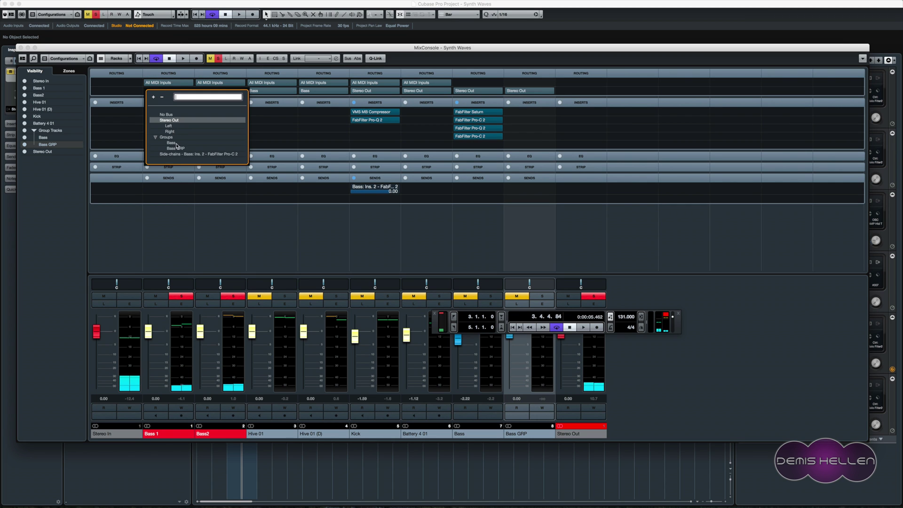
{"action": "left_click", "coordinate": [170, 151]}
{"action": "left_click", "coordinate": [207, 82]}
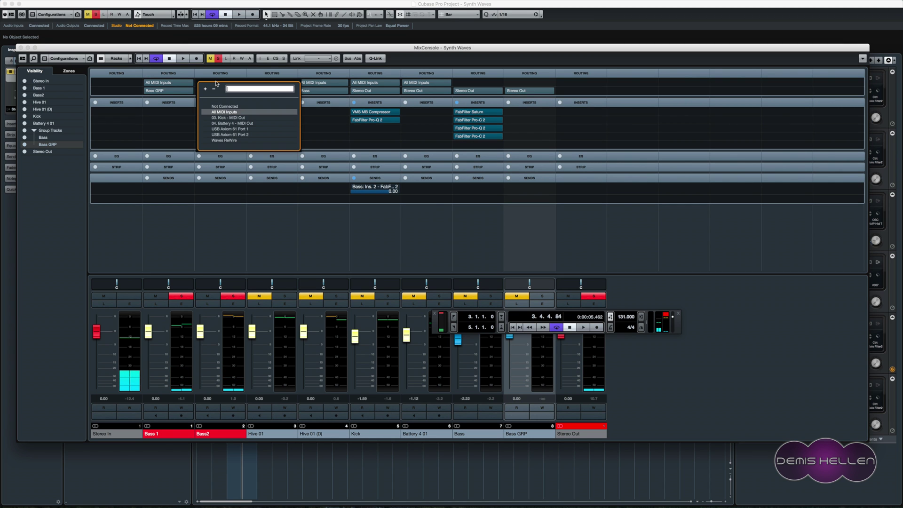
{"action": "left_click", "coordinate": [182, 119]}
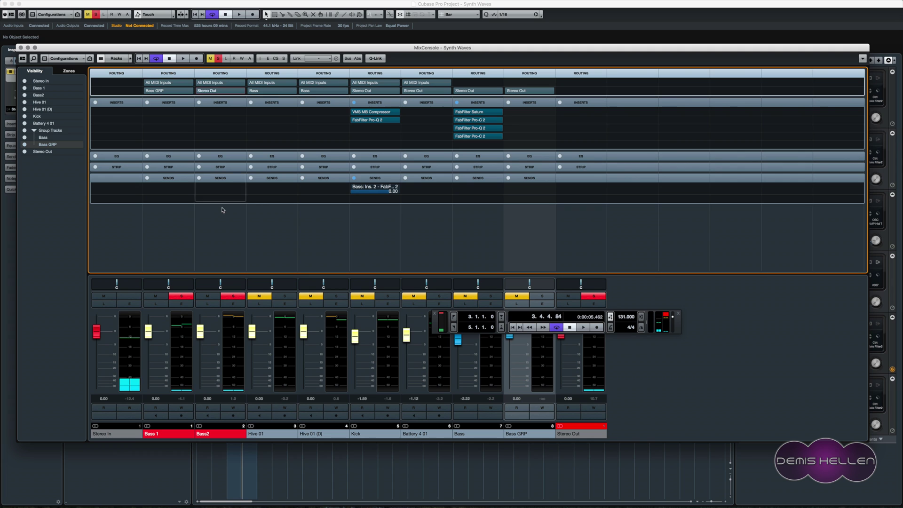
{"action": "left_click", "coordinate": [220, 91]}
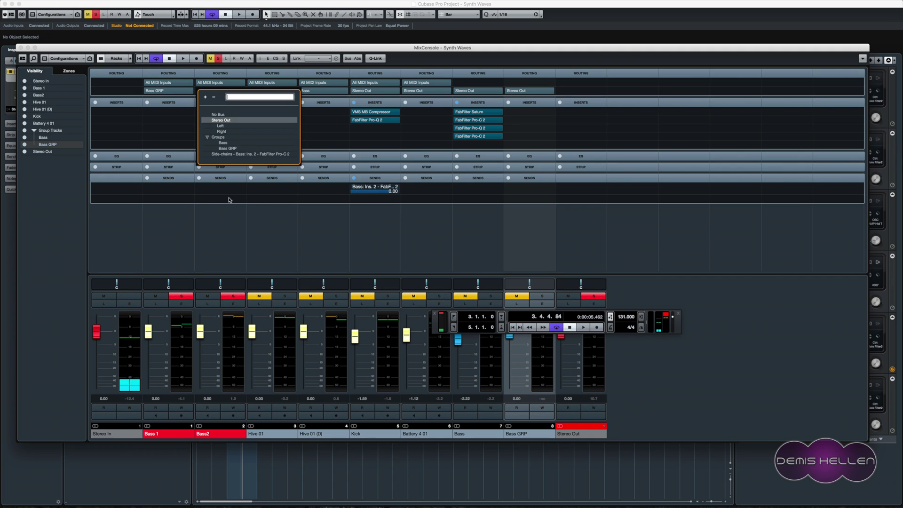
{"action": "left_click", "coordinate": [228, 149]}
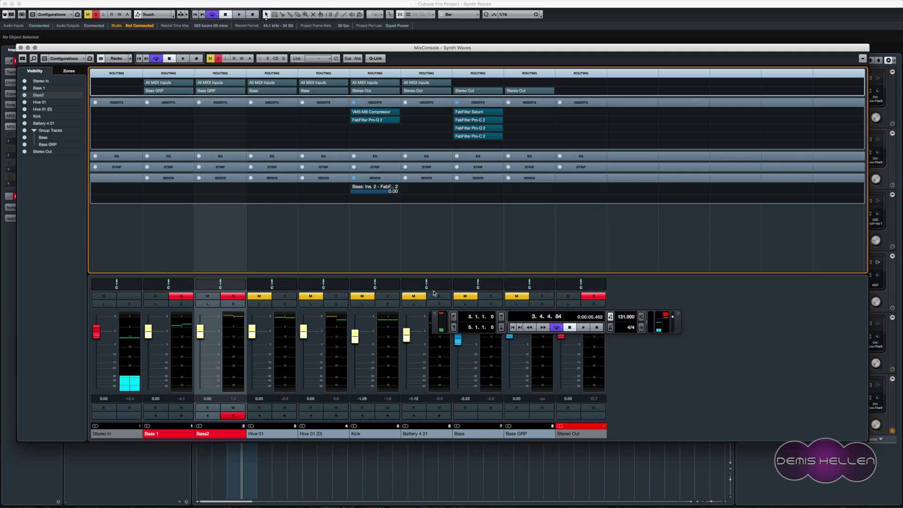
{"action": "left_click", "coordinate": [677, 414]}
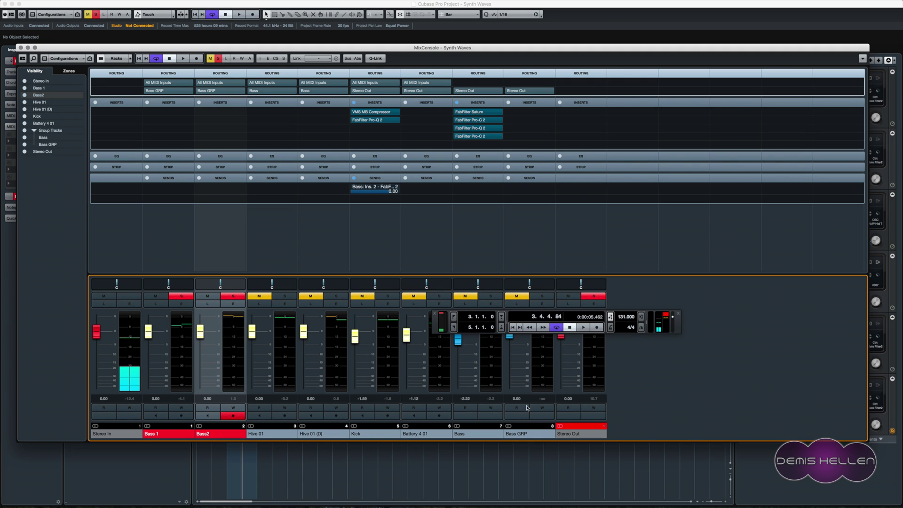
- Solo the Bass GRP channel while the loop plays to check the routing, and stop playback
{"action": "key", "text": "space"}
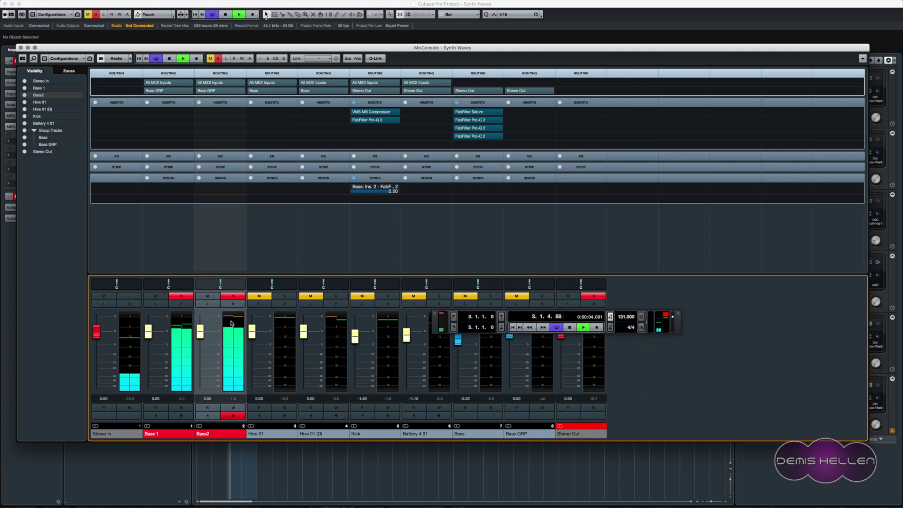
{"action": "left_click", "coordinate": [543, 296]}
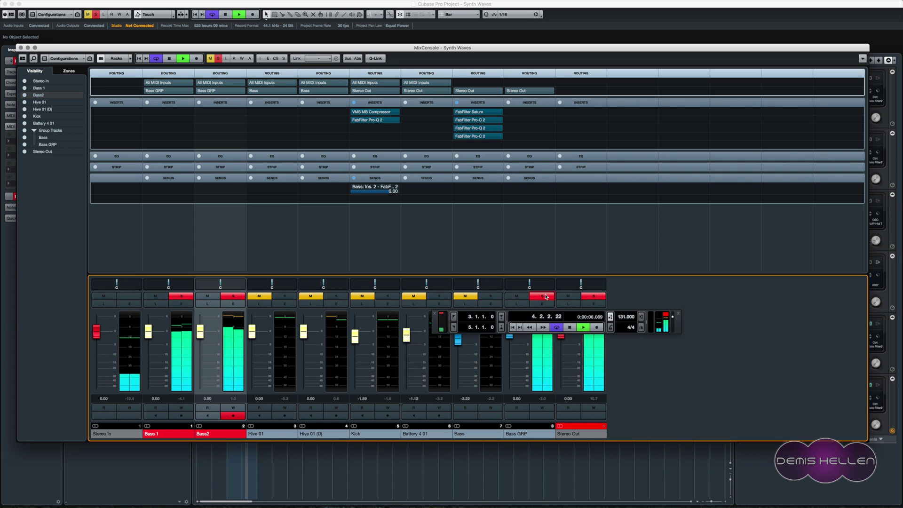
{"action": "key", "text": "space"}
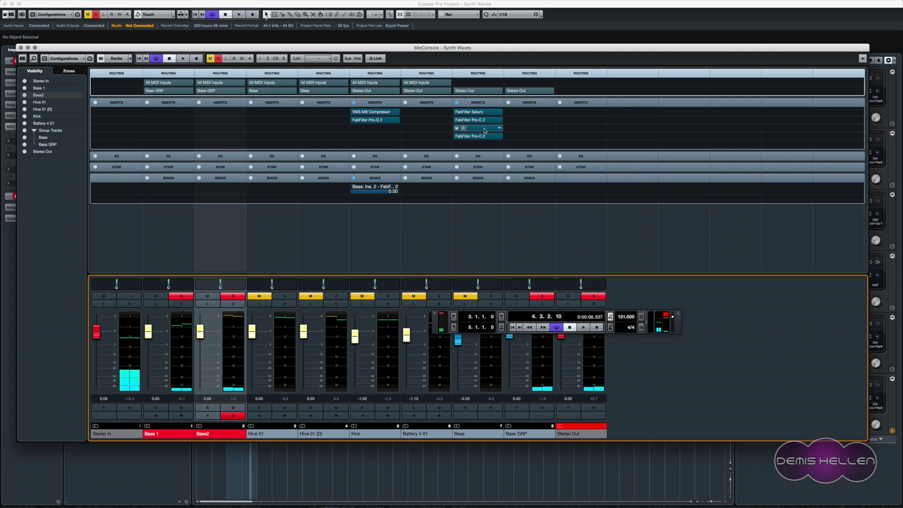
- Insert FabFilter Saturn in the first insert slot of the Bass GRP channel and start loop playback
{"action": "left_click", "coordinate": [477, 136], "text": "alt"}
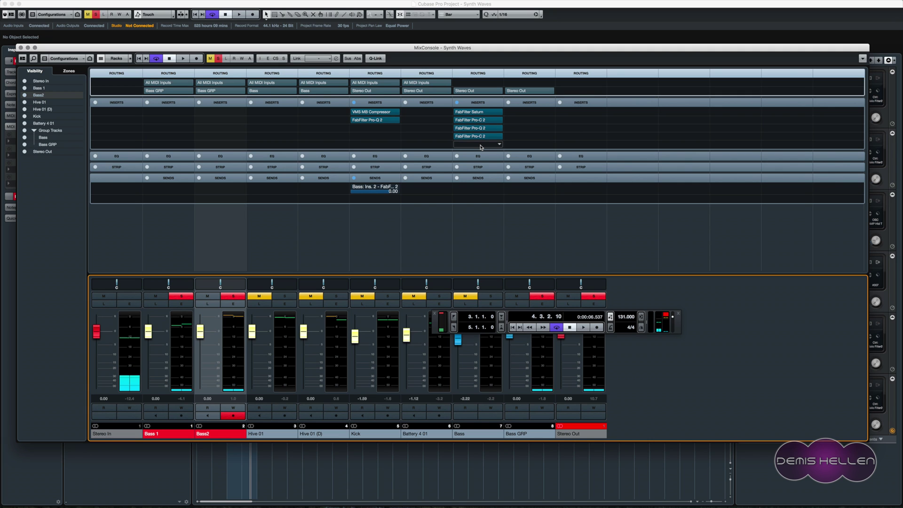
{"action": "mouse_move", "coordinate": [498, 112]}
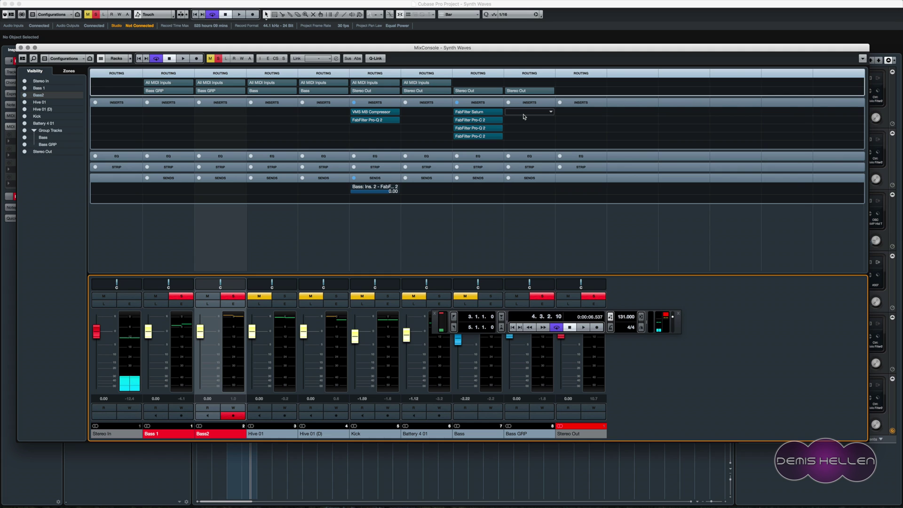
{"action": "left_click", "coordinate": [540, 116]}
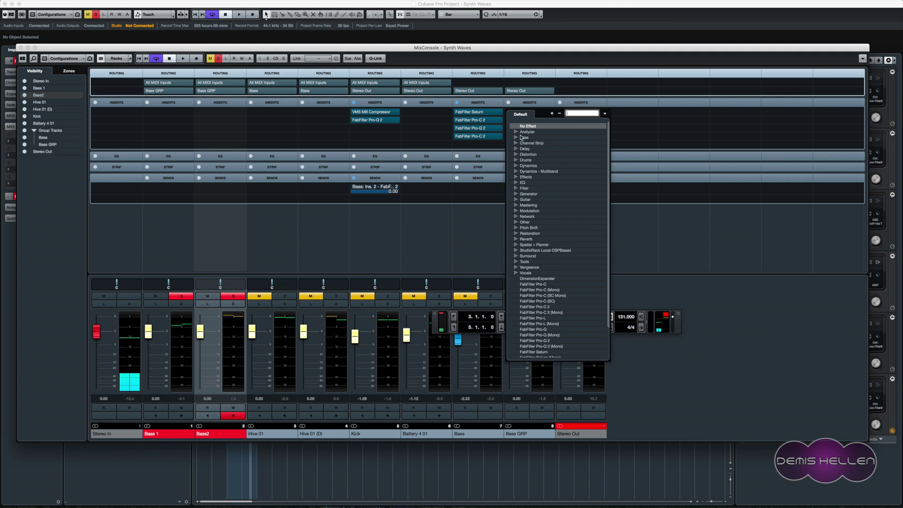
{"action": "scroll", "coordinate": [557, 338], "scroll_direction": "down", "scroll_amount": 2}
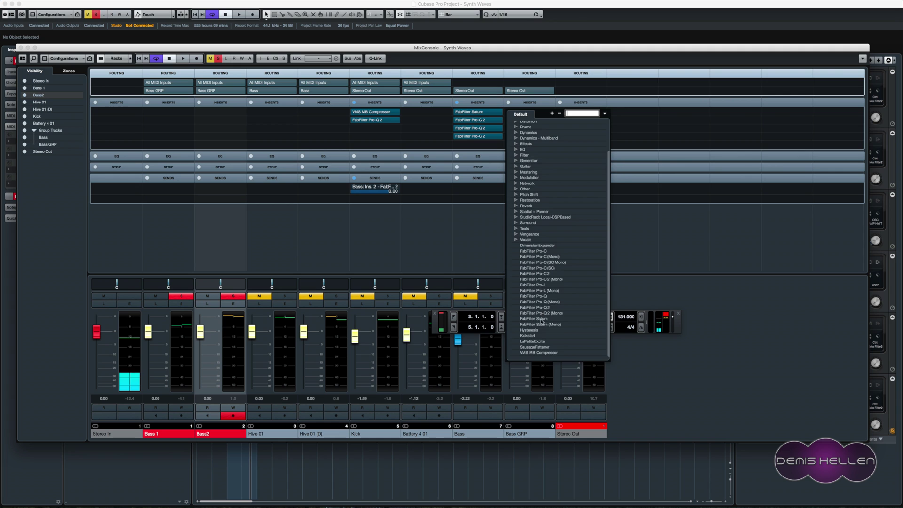
{"action": "left_click", "coordinate": [541, 319]}
{"action": "key", "text": "space"}
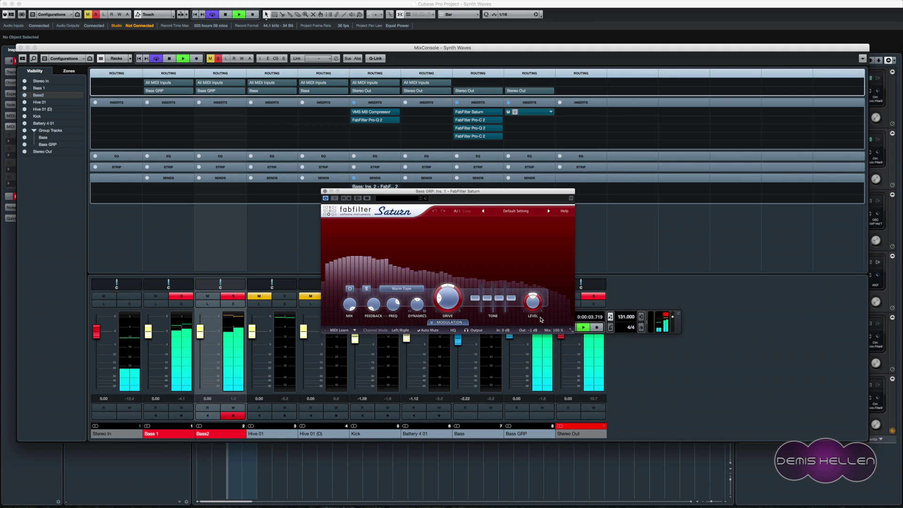
- Stop playback and split Saturn's spectrum on the Bass GRP channel into three bands
{"action": "key", "text": "space"}
{"action": "left_click", "coordinate": [421, 225]}
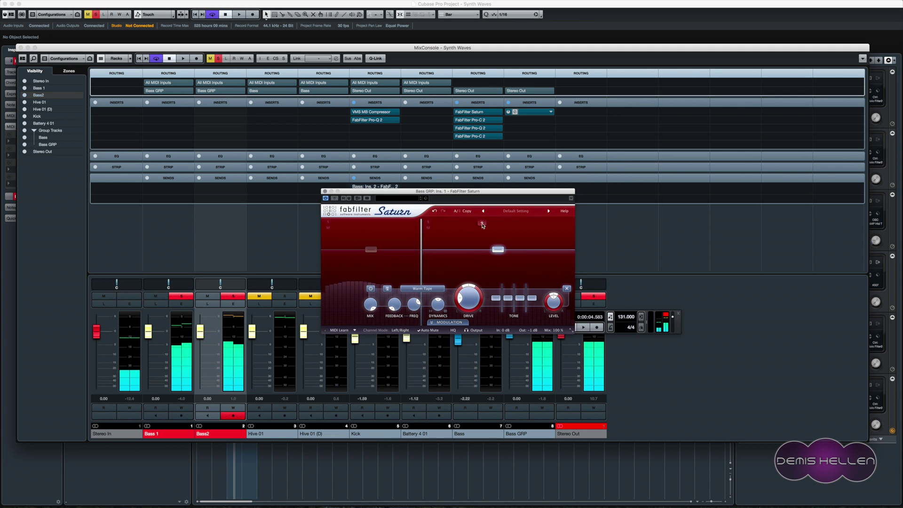
{"action": "left_click", "coordinate": [498, 225]}
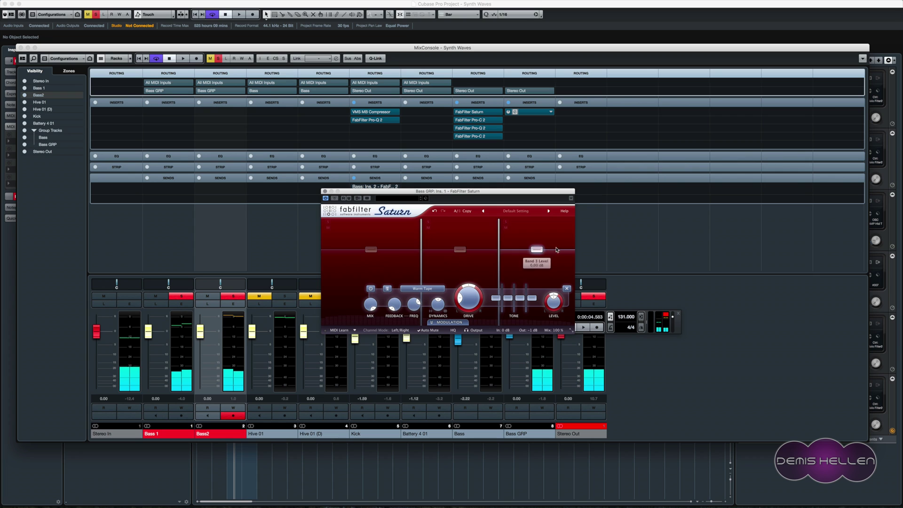
{"action": "mouse_move", "coordinate": [370, 250]}
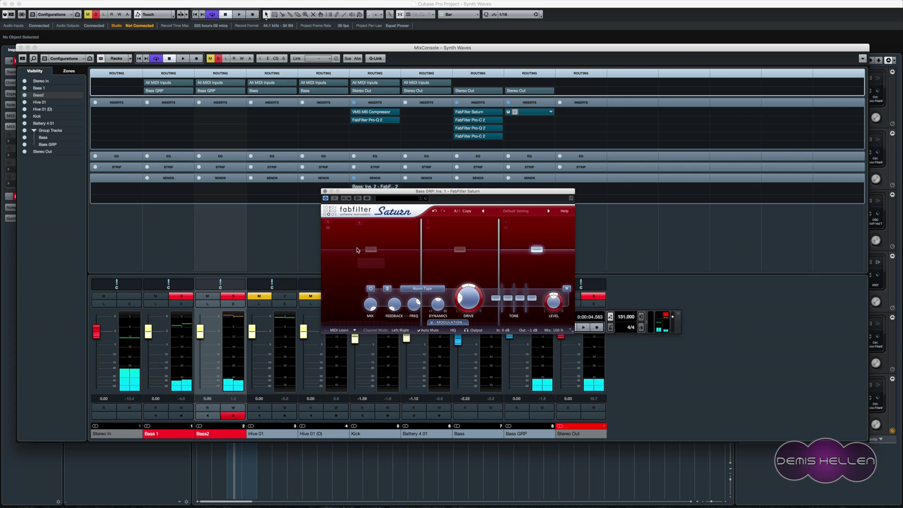
- Set Saturn's middle band to Lead Amp, and adjust its mix and raise its upper tone controls while the loop plays
{"action": "left_click", "coordinate": [464, 249]}
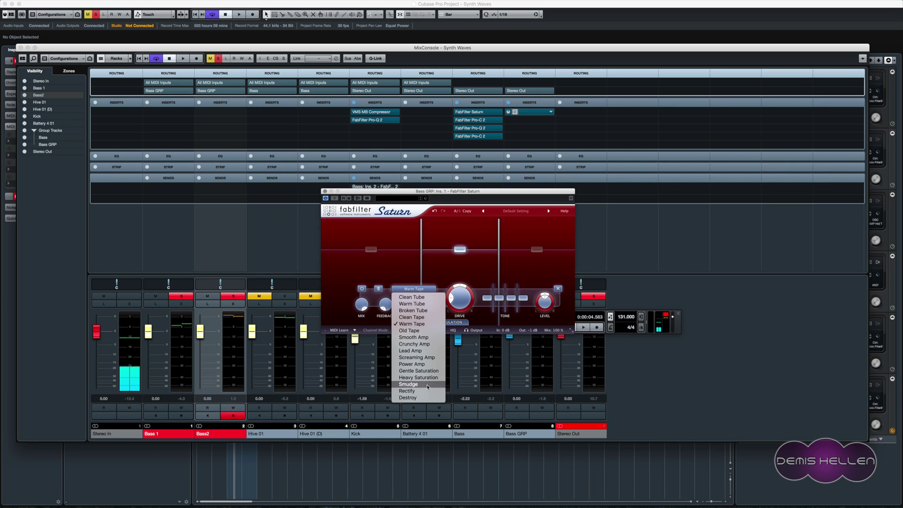
{"action": "left_click", "coordinate": [422, 352]}
{"action": "key", "text": "space"}
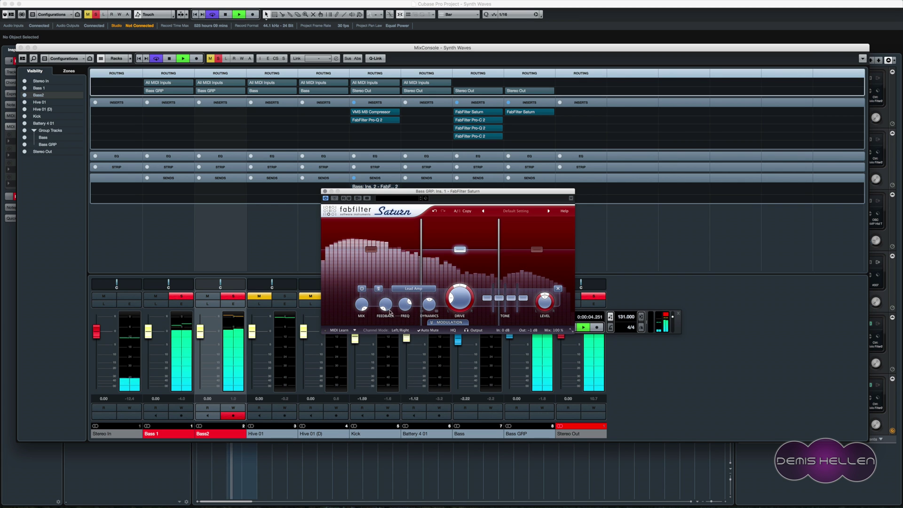
{"action": "left_click_drag", "start_coordinate": [361, 305], "coordinate": [367, 350]}
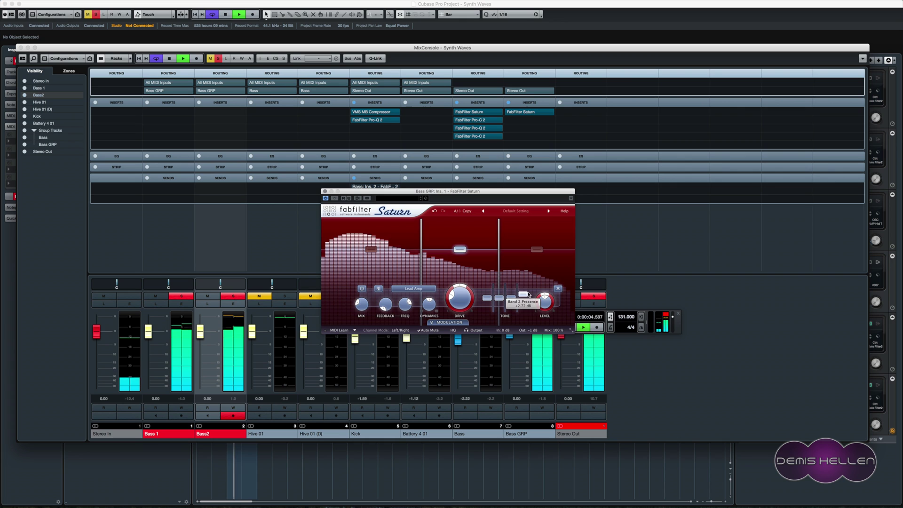
{"action": "left_click_drag", "start_coordinate": [512, 298], "coordinate": [513, 293]}
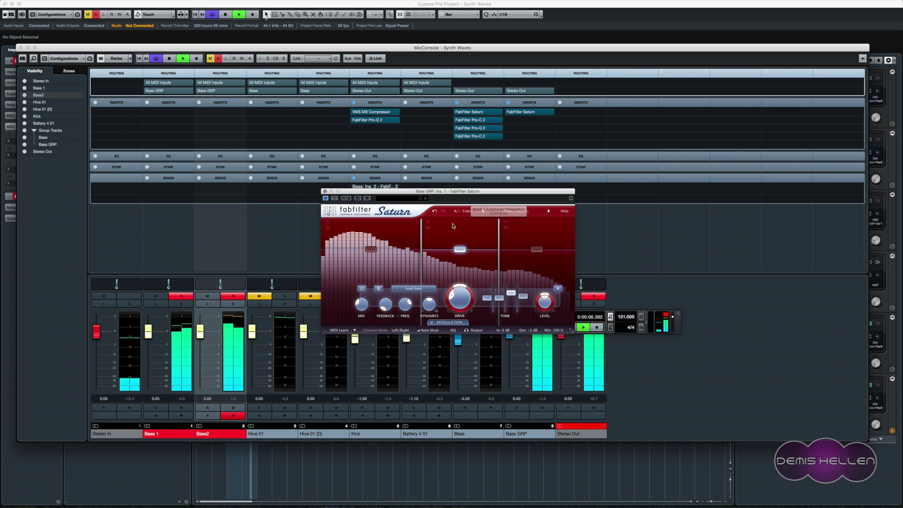
- Audition Warm Tape and Warm Tube on Saturn's middle band, settle on the Clean Tape style, and stop playback
{"action": "left_click", "coordinate": [402, 288]}
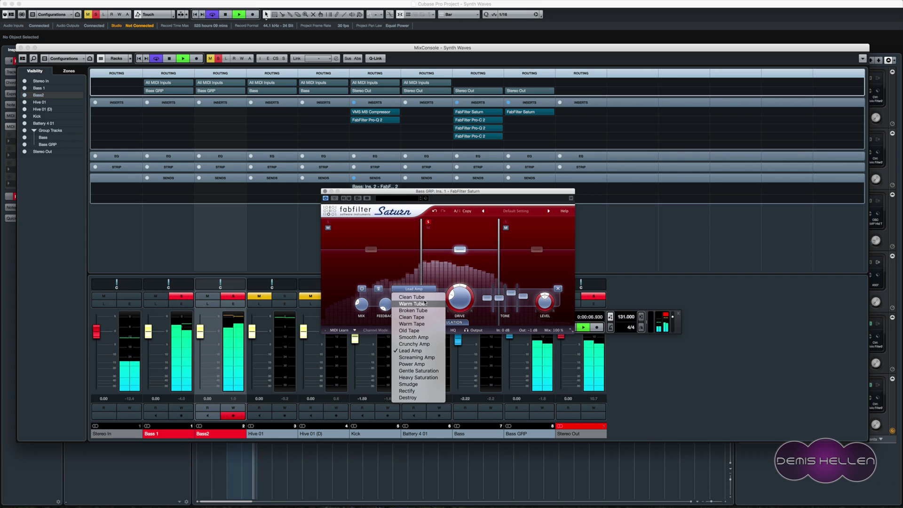
{"action": "left_click", "coordinate": [427, 325]}
{"action": "left_click", "coordinate": [422, 289]}
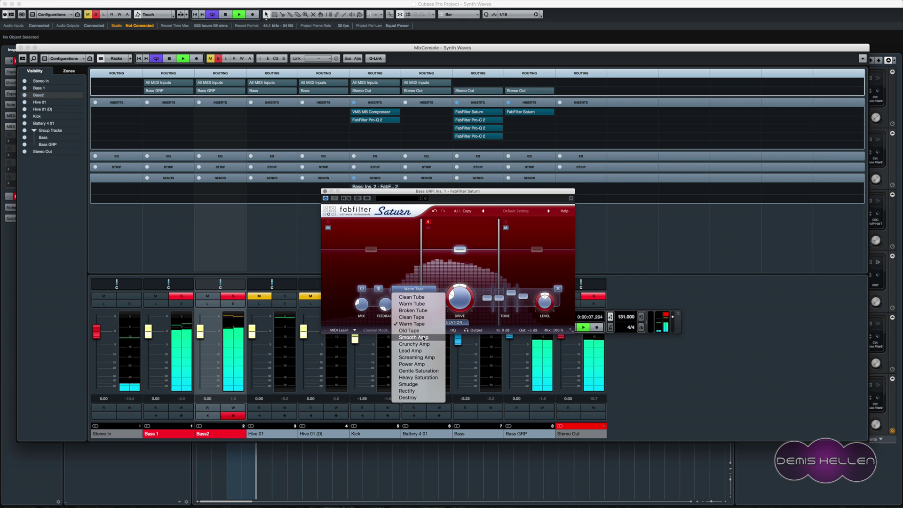
{"action": "left_click", "coordinate": [423, 305]}
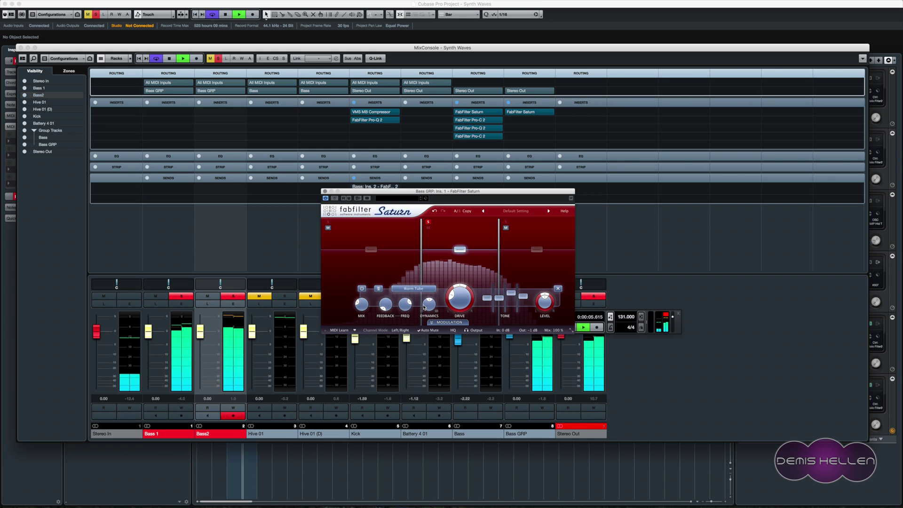
{"action": "left_click", "coordinate": [414, 289]}
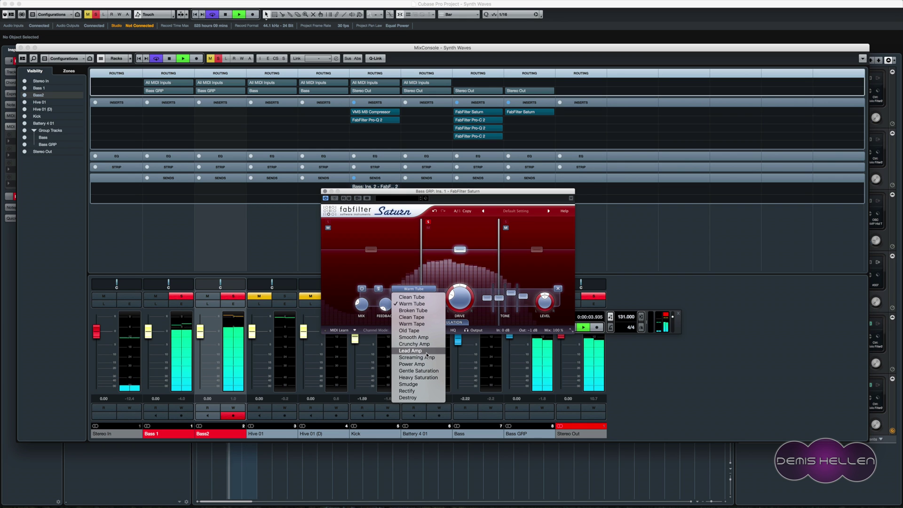
{"action": "left_click", "coordinate": [425, 319]}
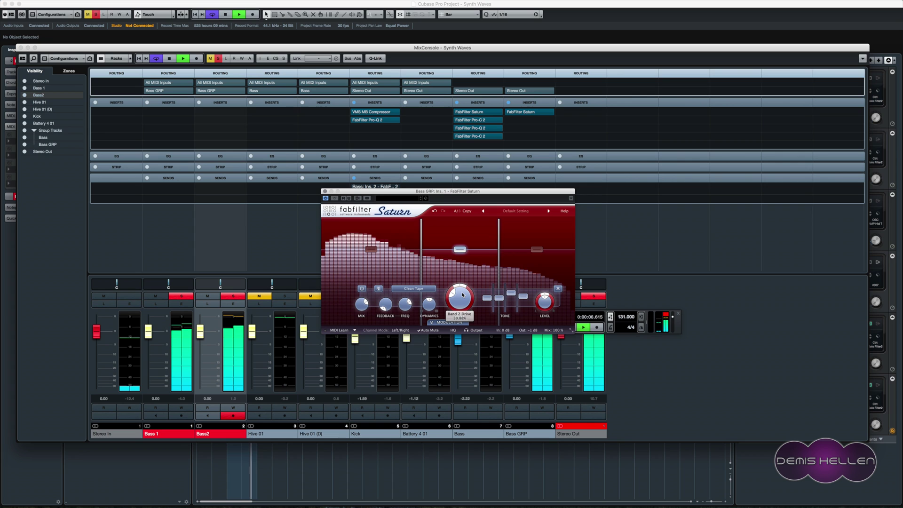
{"action": "key", "text": "space"}
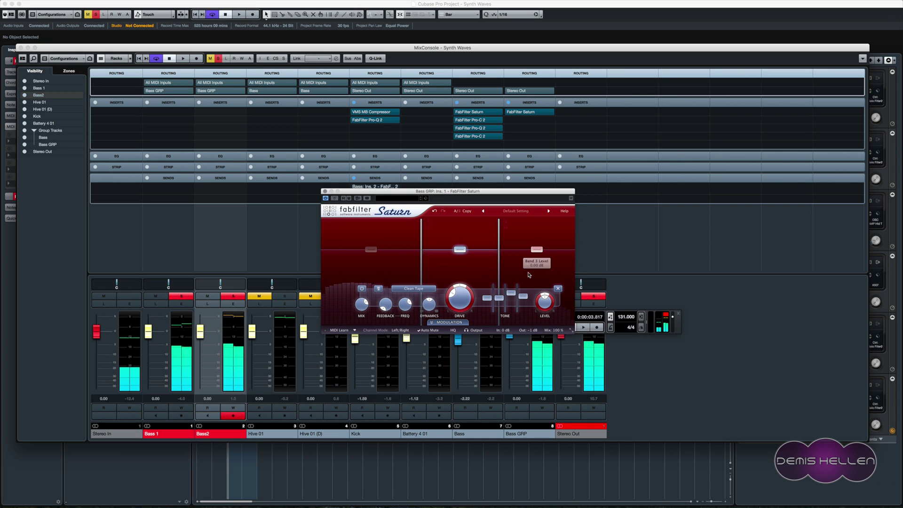
- Raise the drive and presence of Saturn's highest band while the loop plays, and set its style to Smooth Amp
{"action": "left_click", "coordinate": [539, 251]}
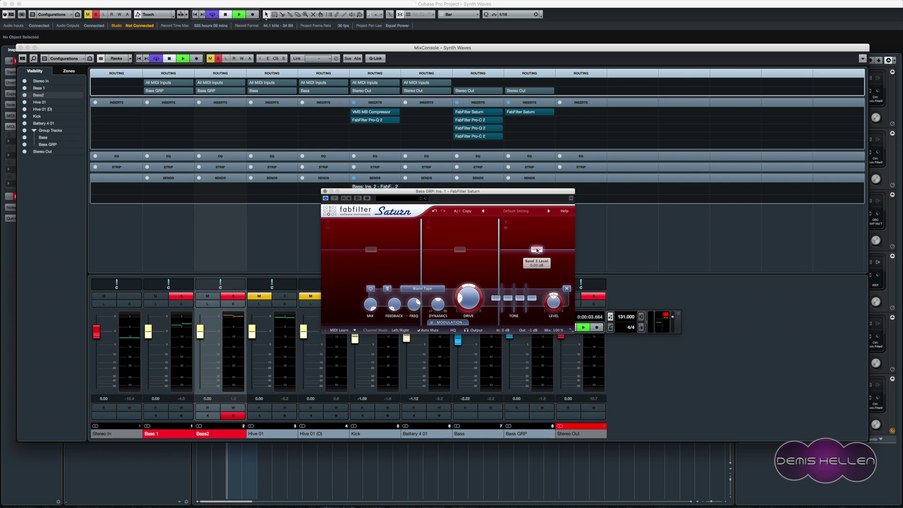
{"action": "key", "text": "space"}
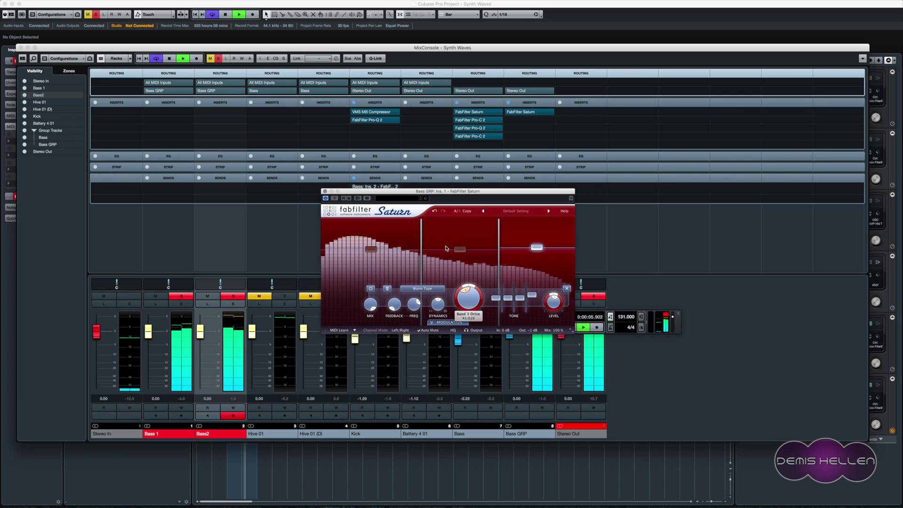
{"action": "left_click", "coordinate": [422, 289]}
{"action": "left_click", "coordinate": [425, 356]}
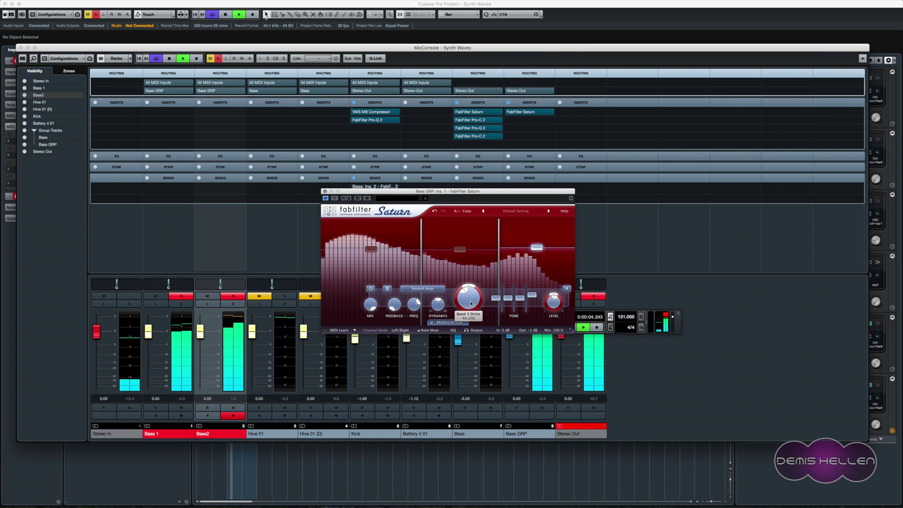
- Reduce the mix amount of Saturn's highest band and stop playback
{"action": "mouse_move", "coordinate": [371, 321]}
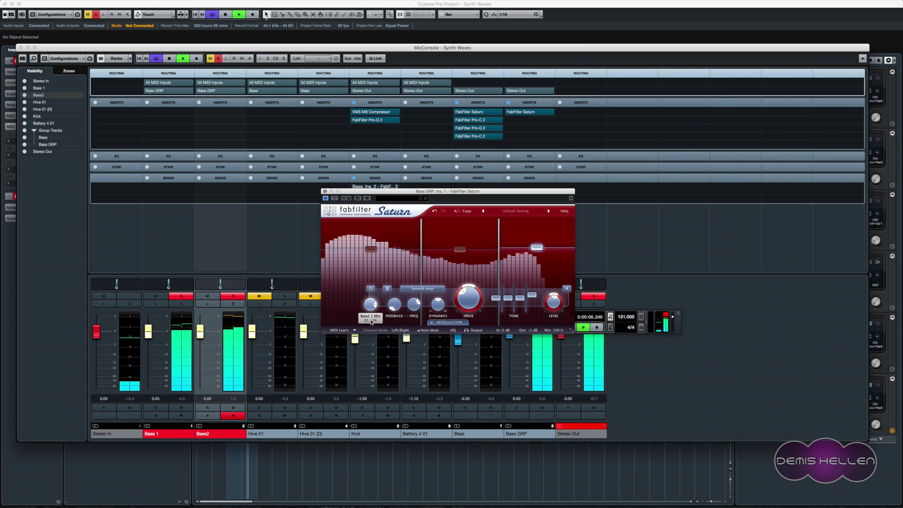
{"action": "scroll", "coordinate": [375, 318], "scroll_direction": "down", "scroll_amount": 4}
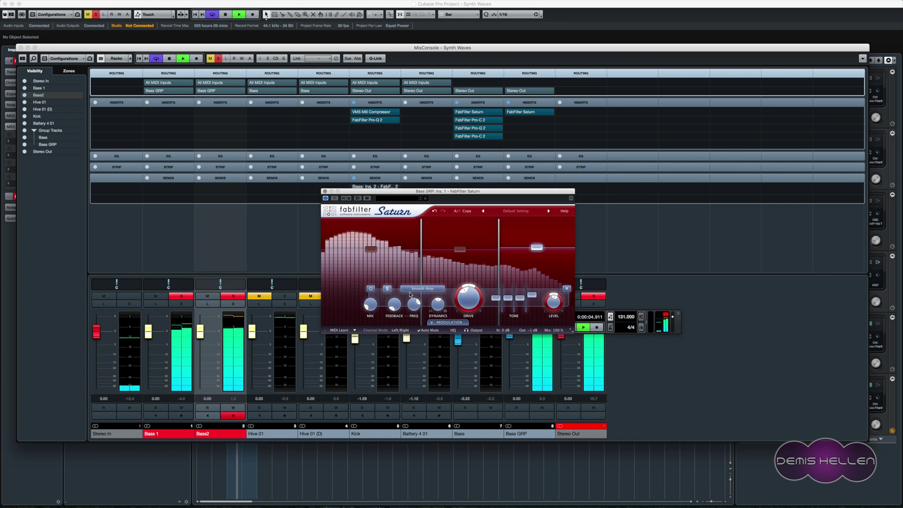
{"action": "key", "text": "space"}
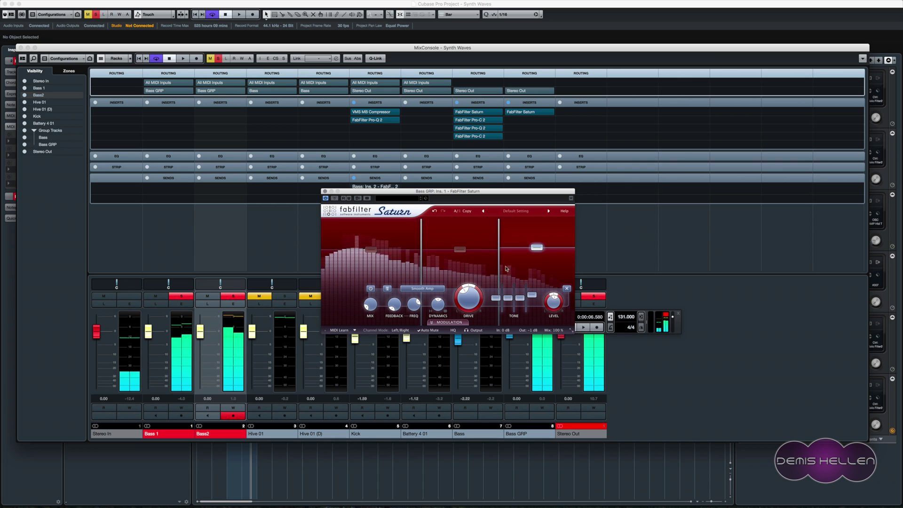
- Boost the bass tone of Saturn's lowest band slightly while the loop plays, then stop playback and close the plug-in
{"action": "left_click", "coordinate": [365, 253]}
{"action": "key", "text": "space"}
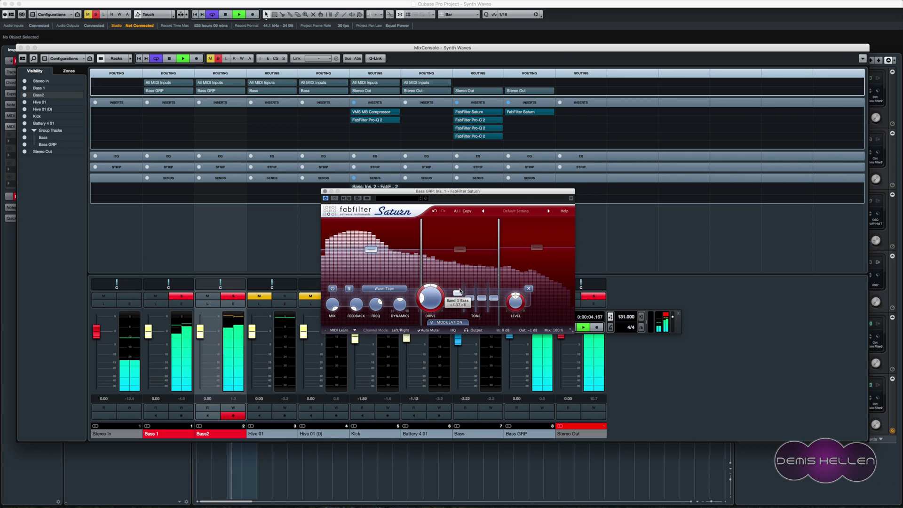
{"action": "left_click_drag", "start_coordinate": [462, 290], "coordinate": [462, 296]}
{"action": "key", "text": "space"}
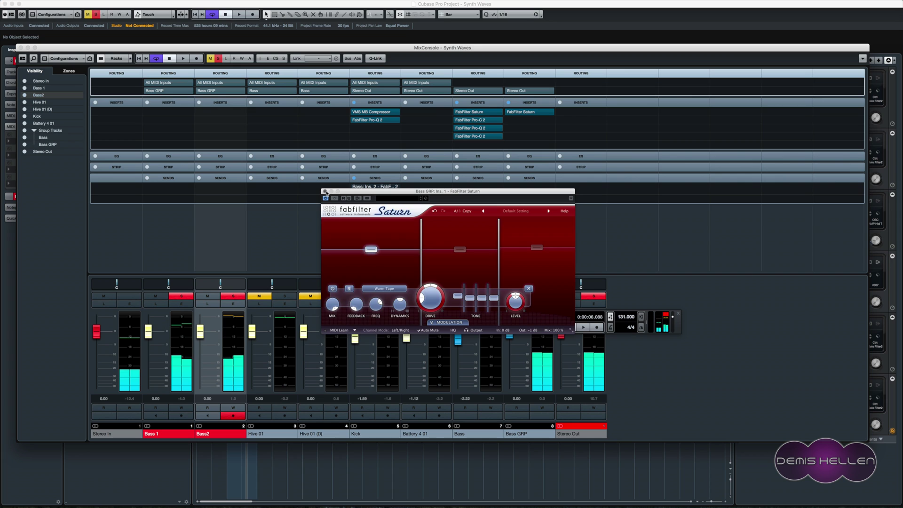
{"action": "left_click", "coordinate": [417, 137]}
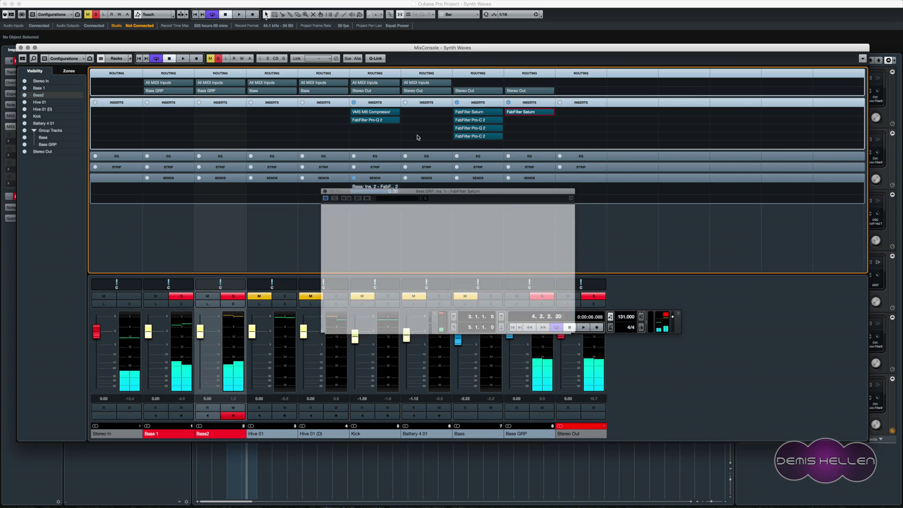
- Insert FabFilter Pro-C 2 in the second insert slot of the Bass GRP channel and activate its side-chain input
{"action": "left_click", "coordinate": [516, 121]}
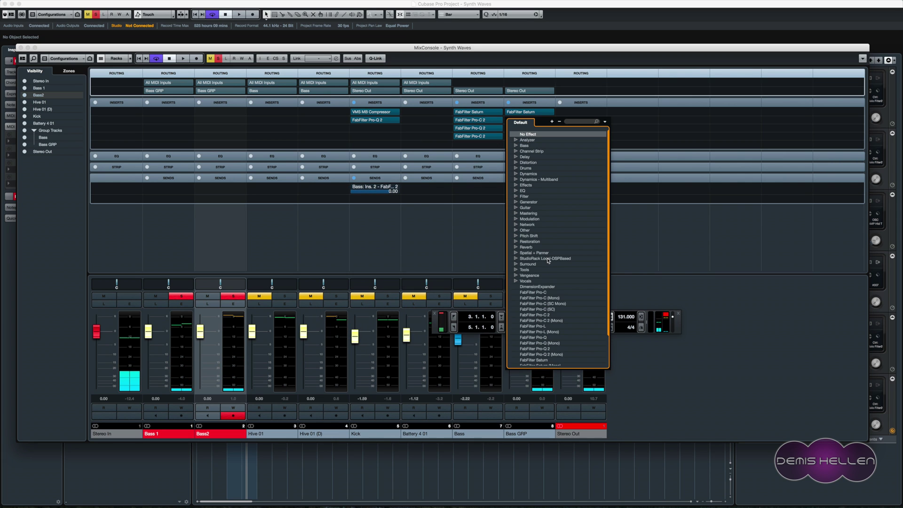
{"action": "left_click", "coordinate": [515, 174]}
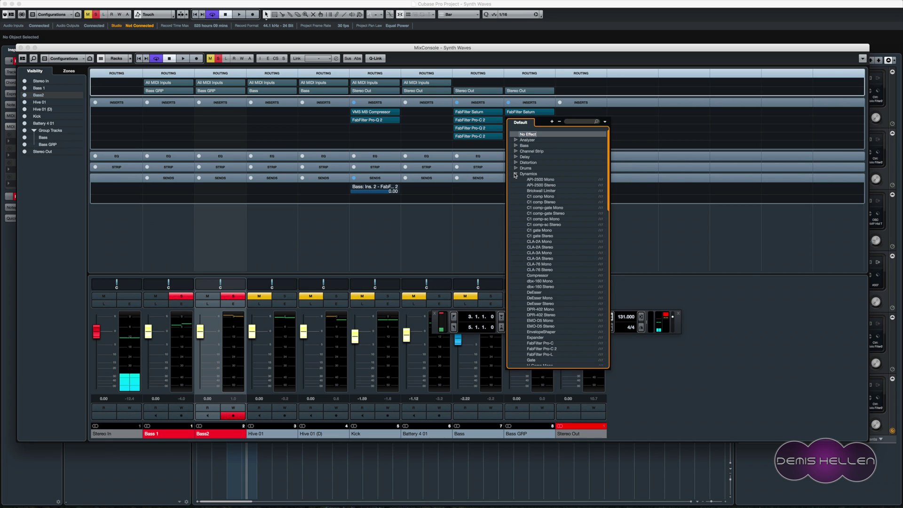
{"action": "left_click", "coordinate": [550, 349]}
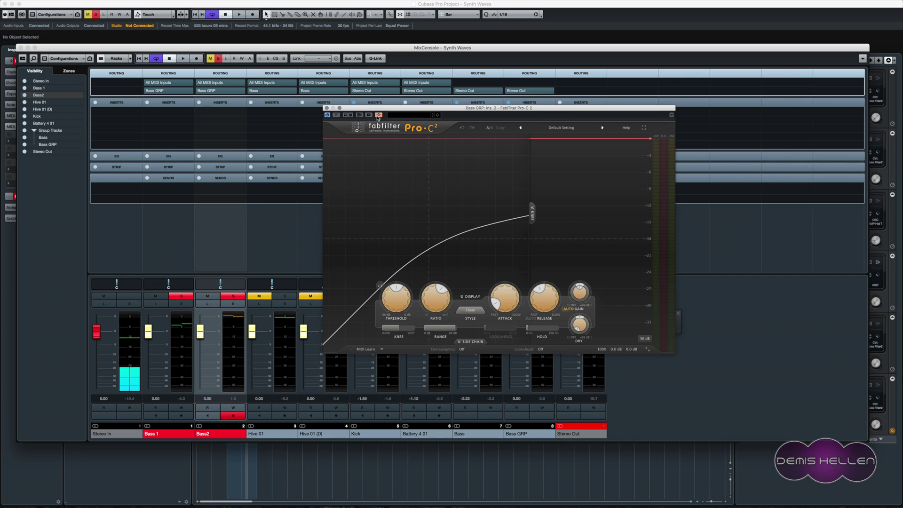
- Switch the compressor's side chain to the external source, play the loop briefly, and close the plug-in
{"action": "left_click", "coordinate": [471, 342]}
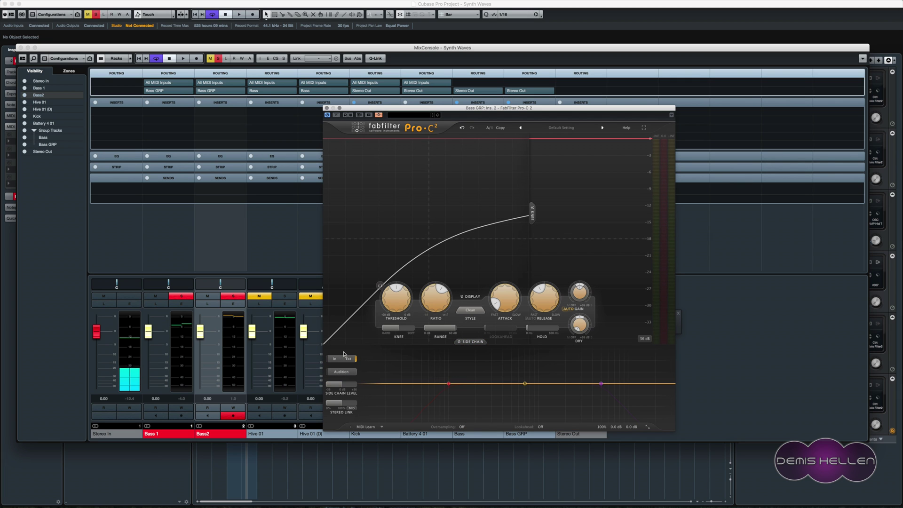
{"action": "key", "text": "space"}
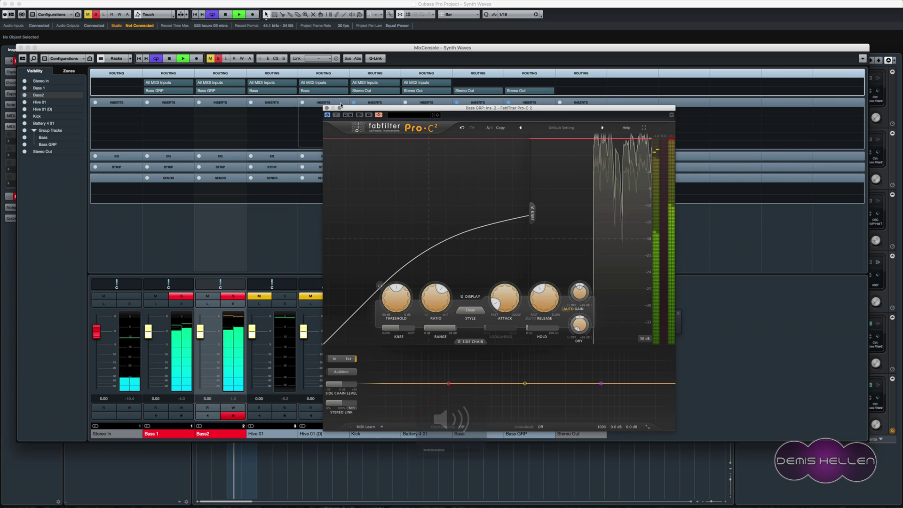
{"action": "left_click", "coordinate": [327, 108]}
{"action": "key", "text": "space"}
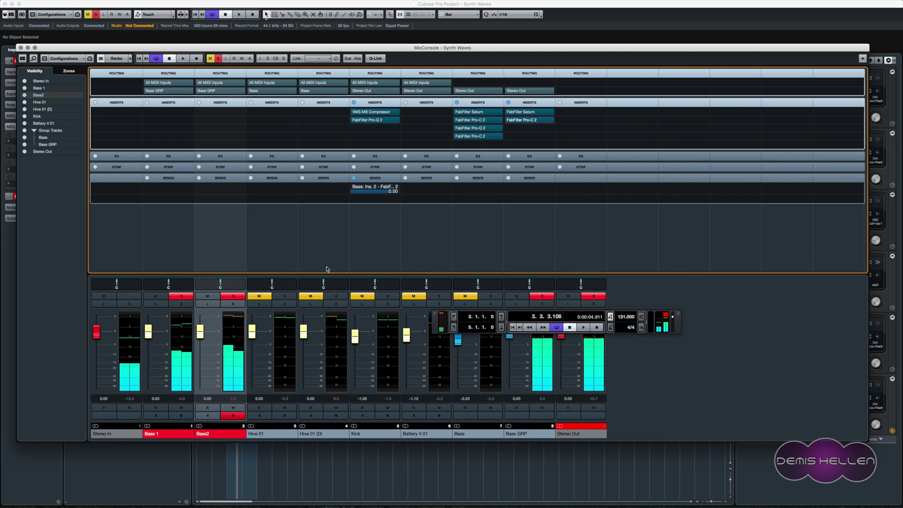
- Solo the Kick channel and add a send from it to the side-chain of FabFilter Pro-C 2 on Bass GRP
{"action": "left_click", "coordinate": [387, 296]}
{"action": "key", "text": "space"}
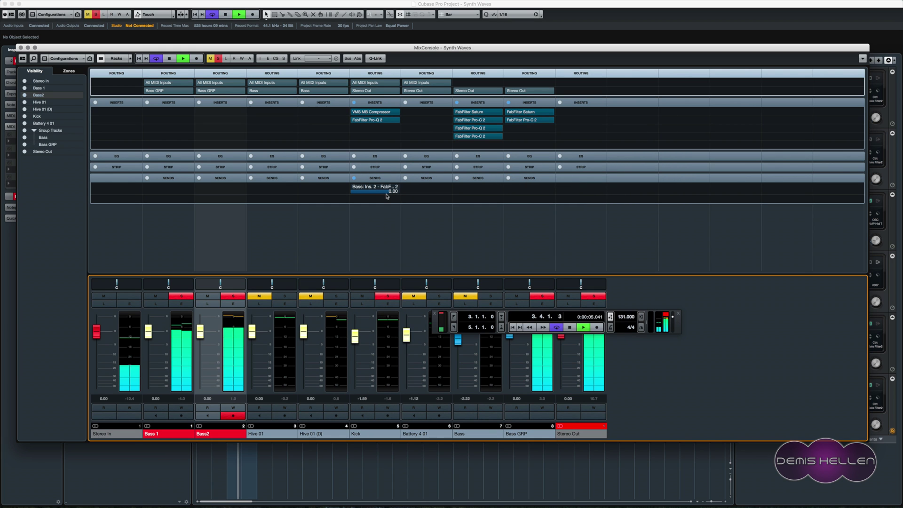
{"action": "left_click", "coordinate": [388, 191]}
{"action": "key", "text": "space"}
{"action": "left_click", "coordinate": [388, 190]}
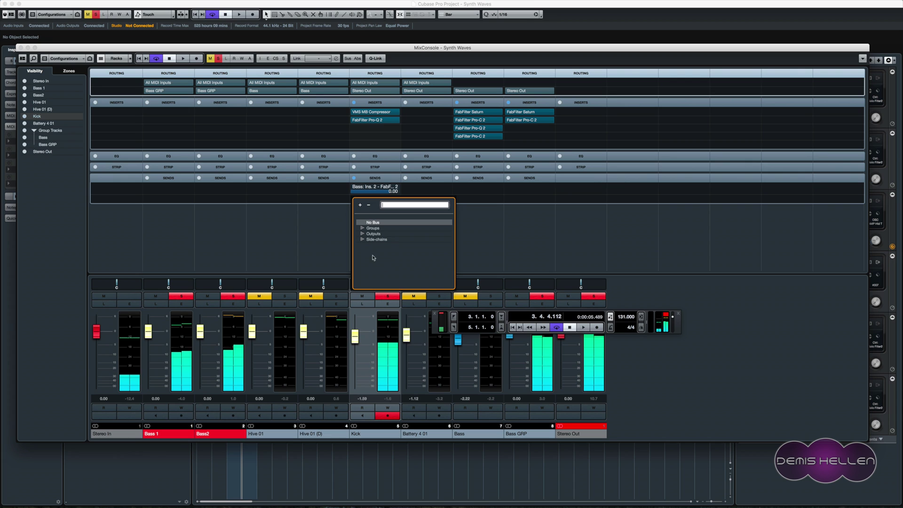
{"action": "left_click", "coordinate": [371, 239]}
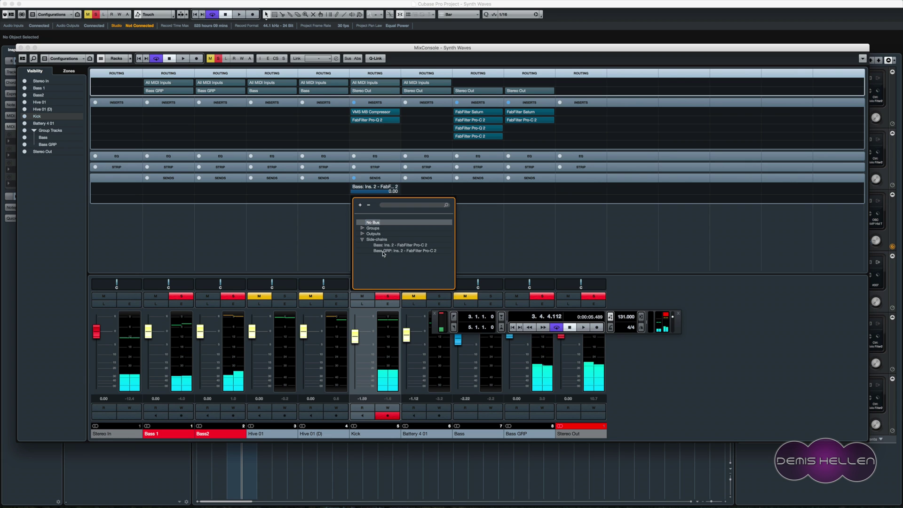
{"action": "left_click", "coordinate": [383, 250]}
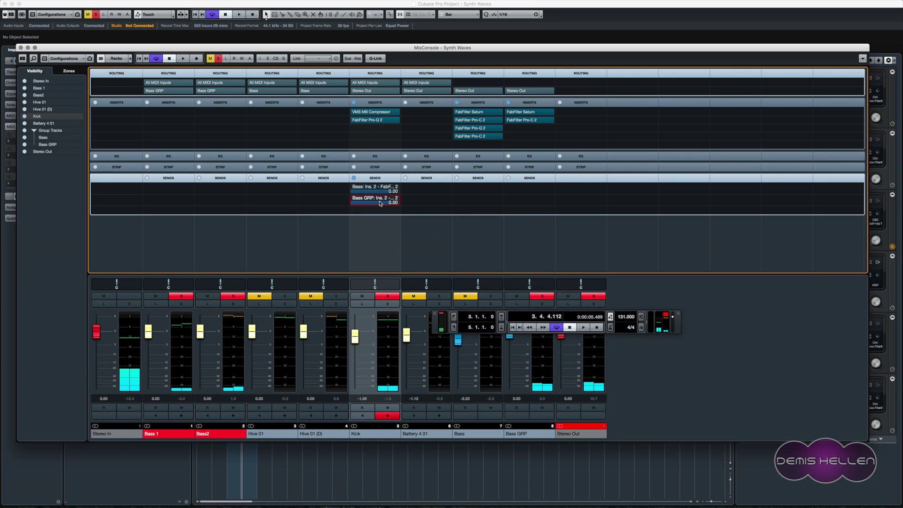
- Play the loop to check how Pro-C 2 on Bass GRP responds to the kick, then close it and stop playback
{"action": "key", "text": "space"}
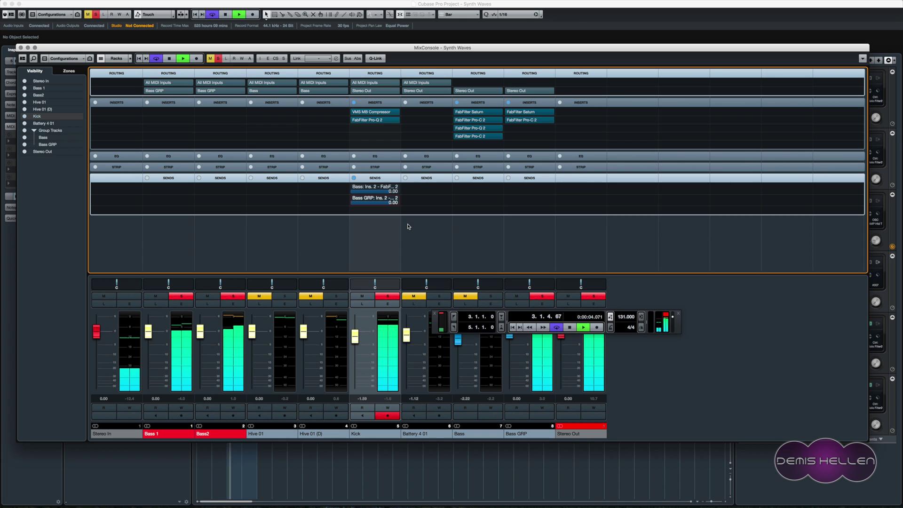
{"action": "left_click", "coordinate": [515, 121]}
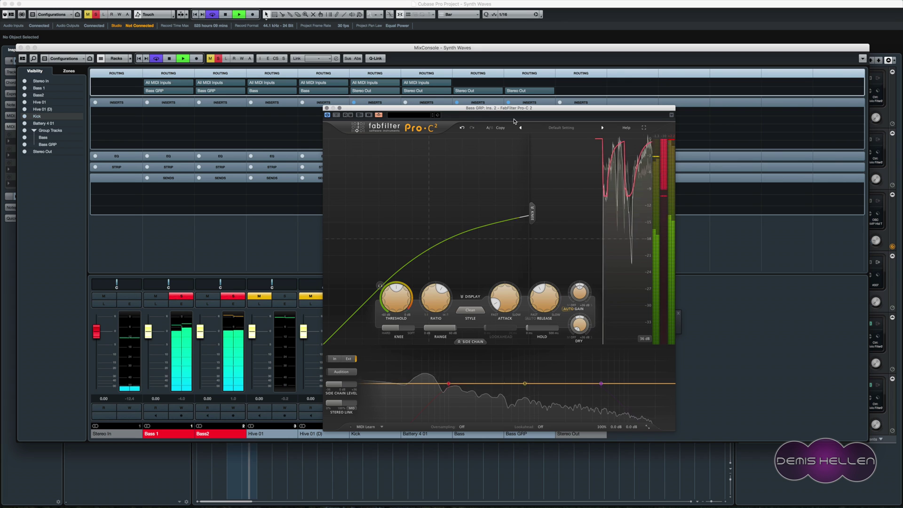
{"action": "left_click", "coordinate": [327, 107]}
{"action": "left_click", "coordinate": [569, 327]}
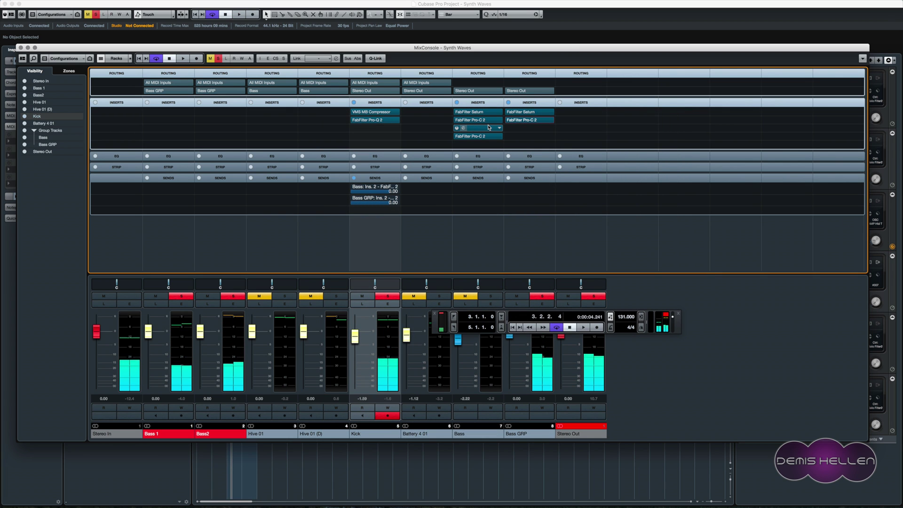
- Insert FabFilter Pro-Q 2 in the third insert slot of the Bass GRP channel
{"action": "left_click_drag", "start_coordinate": [470, 112], "coordinate": [486, 125]}
{"action": "left_click", "coordinate": [526, 128]}
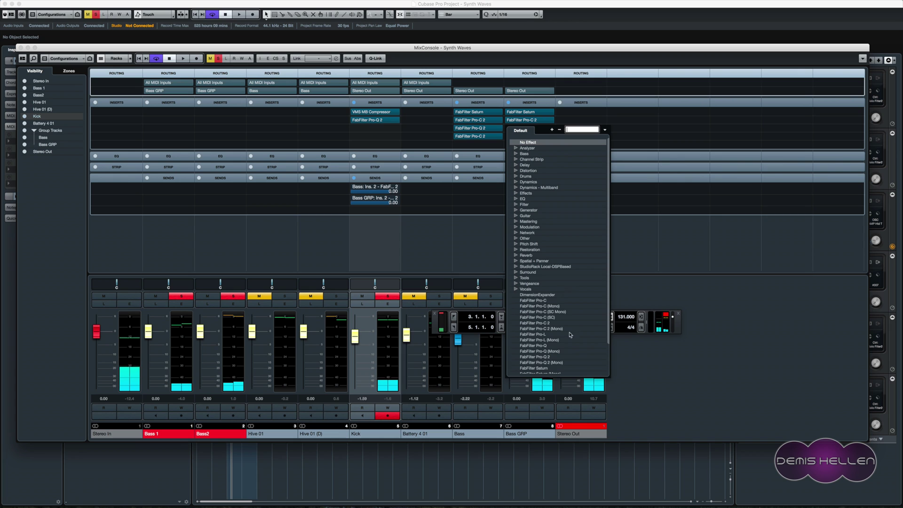
{"action": "left_click", "coordinate": [541, 357]}
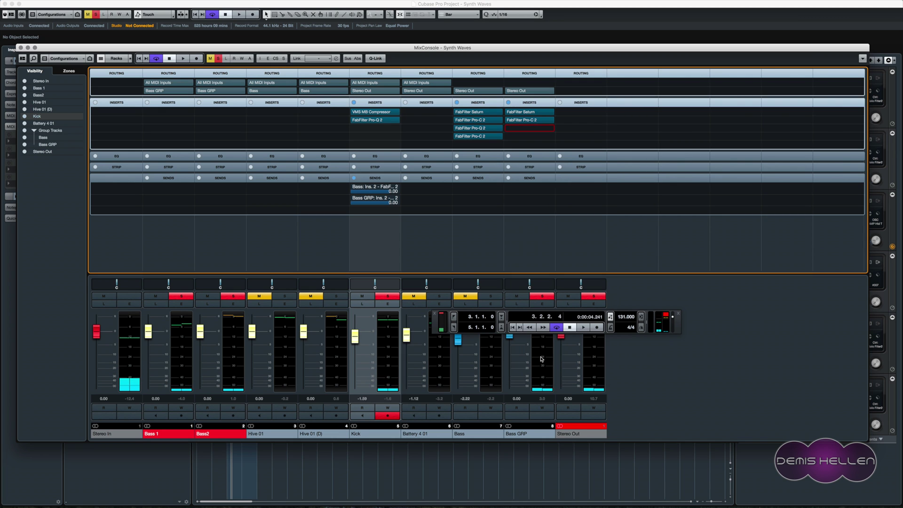
- Add a low-cut band at about 20 Hz in Pro-Q 2 and set its slope to 6 dB/oct
{"action": "left_click_drag", "start_coordinate": [309, 161], "coordinate": [331, 161]}
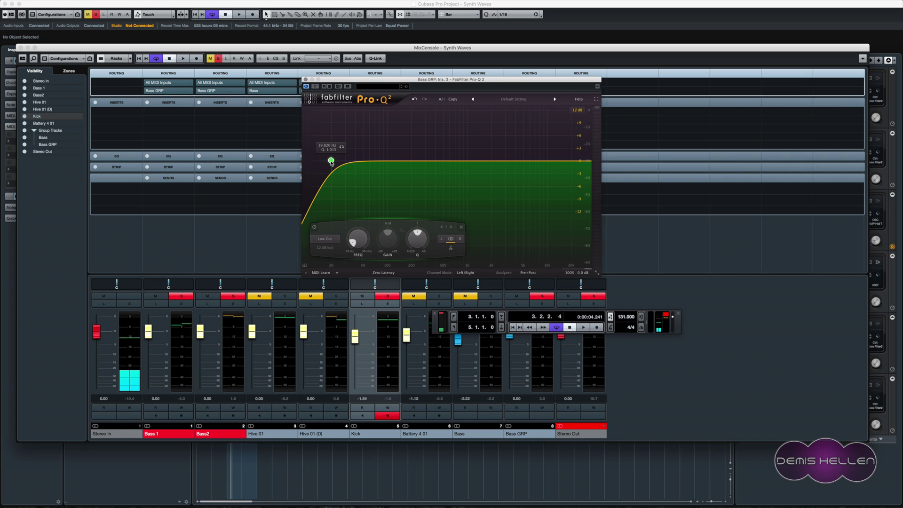
{"action": "left_click", "coordinate": [335, 250]}
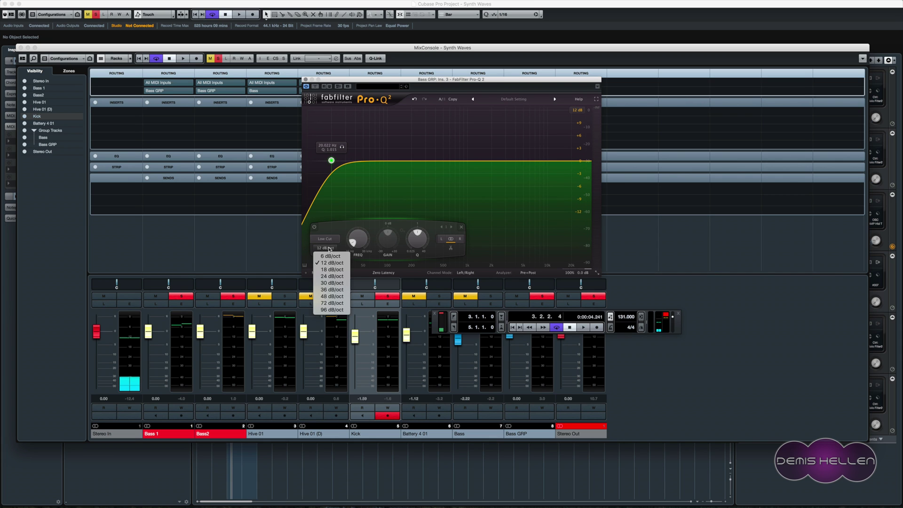
{"action": "left_click", "coordinate": [329, 256]}
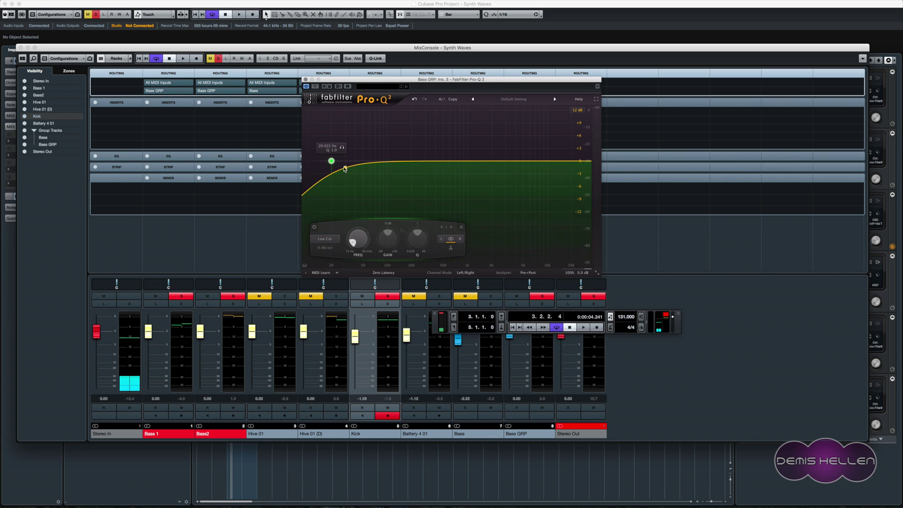
- Add a narrow bell cut of about 5.2 dB at about 63 Hz, raising its Q to tighten the dip
{"action": "left_click", "coordinate": [373, 164]}
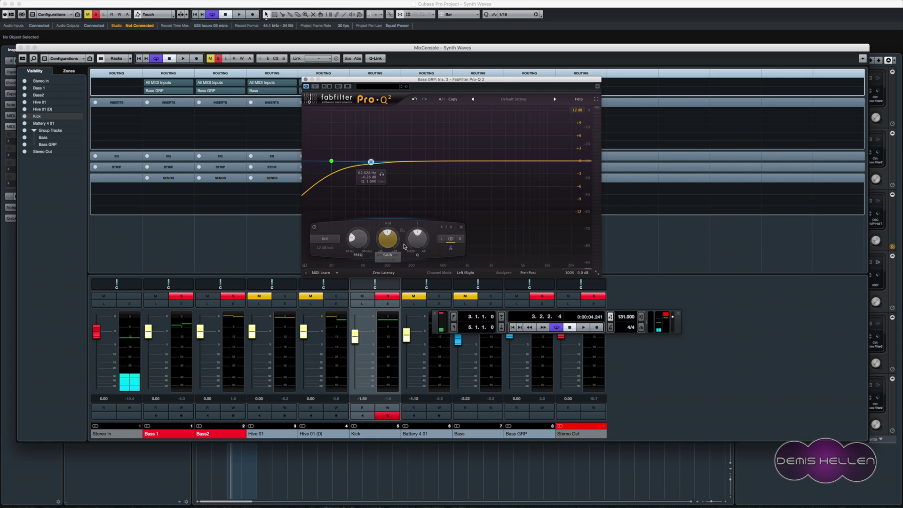
{"action": "scroll", "coordinate": [417, 238], "scroll_direction": "up", "scroll_amount": 5}
{"action": "scroll", "coordinate": [383, 238], "scroll_direction": "down", "scroll_amount": 2}
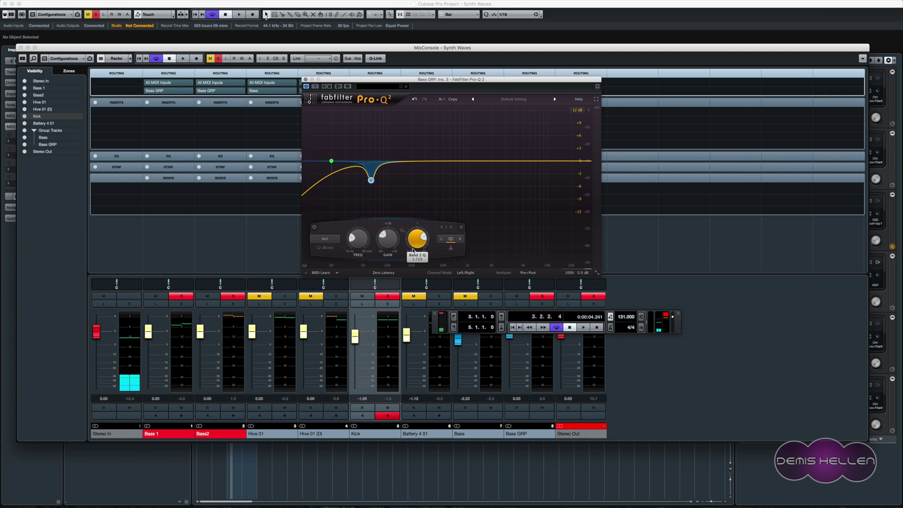
{"action": "scroll", "coordinate": [422, 242], "scroll_direction": "up", "scroll_amount": 2}
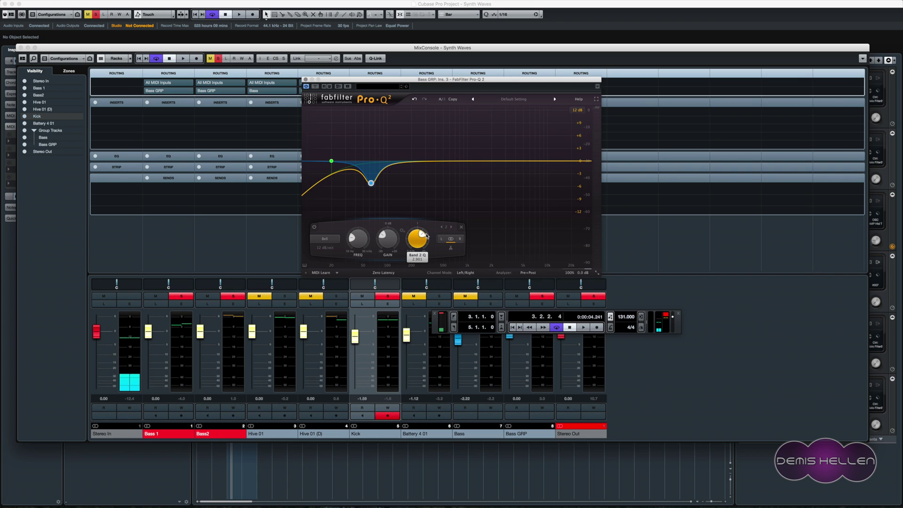
{"action": "scroll", "coordinate": [418, 242], "scroll_direction": "up", "scroll_amount": 1}
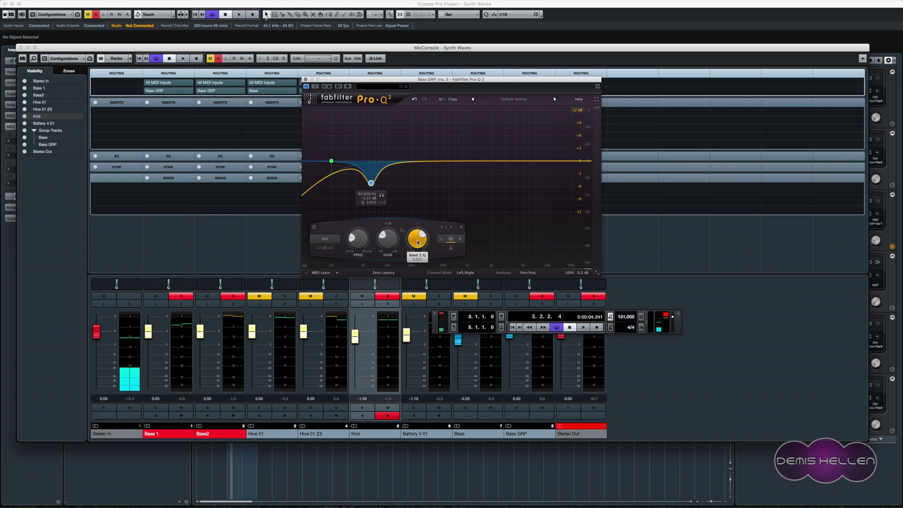
- Play the loop and compare the sound with the 63 Hz cut bypassed and active, stopping playback at the end
{"action": "key", "text": "space"}
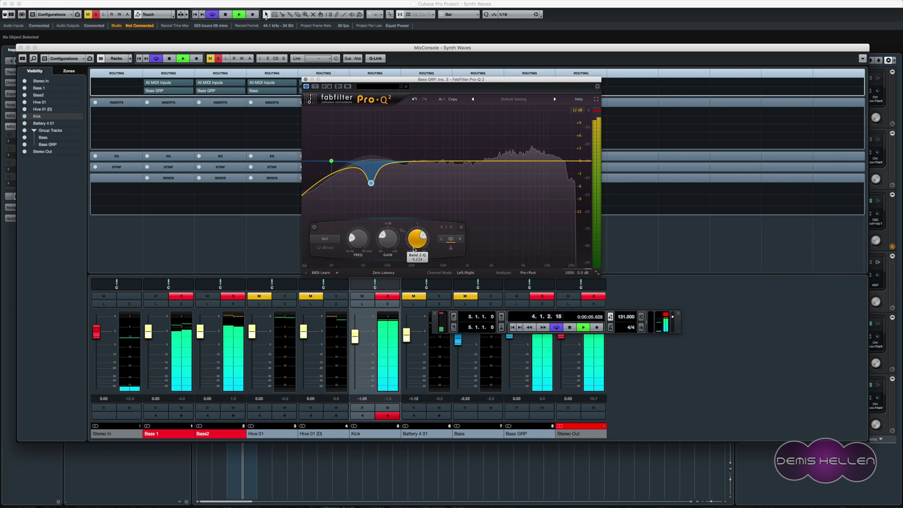
{"action": "mouse_move", "coordinate": [375, 187]}
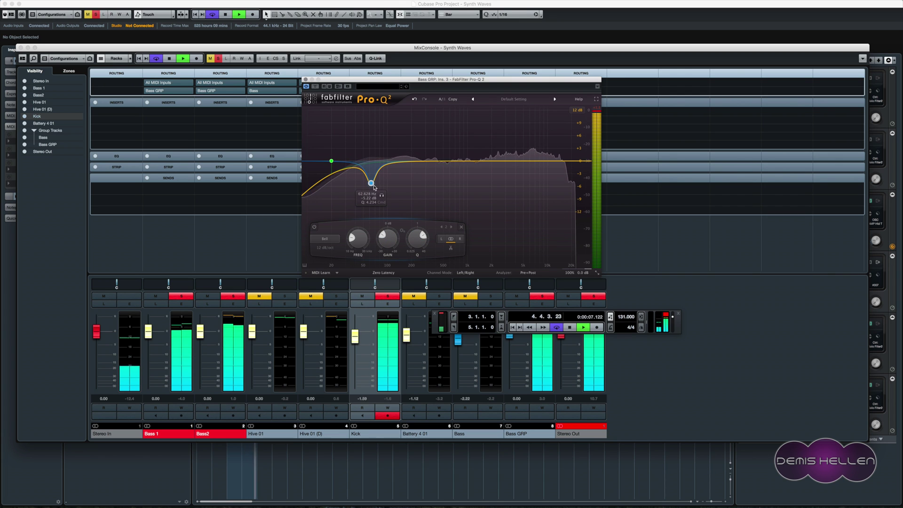
{"action": "left_click", "coordinate": [315, 228]}
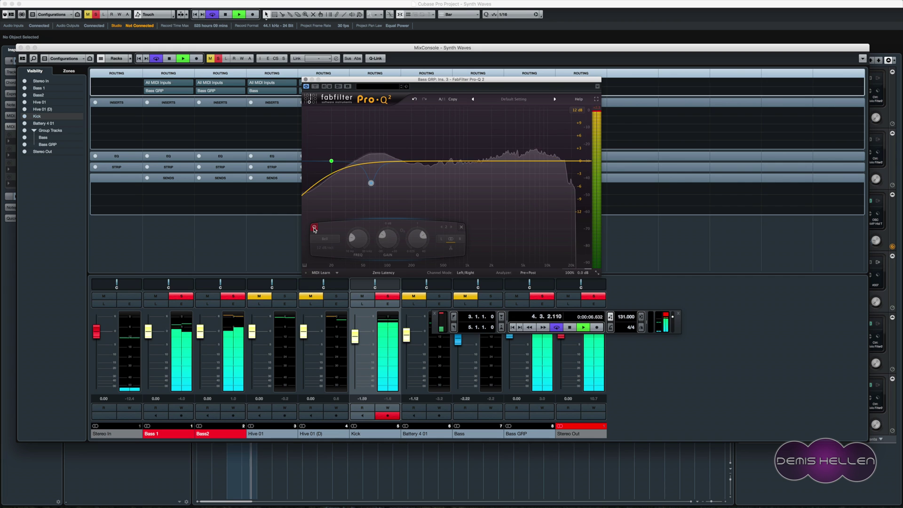
{"action": "left_click", "coordinate": [315, 228]}
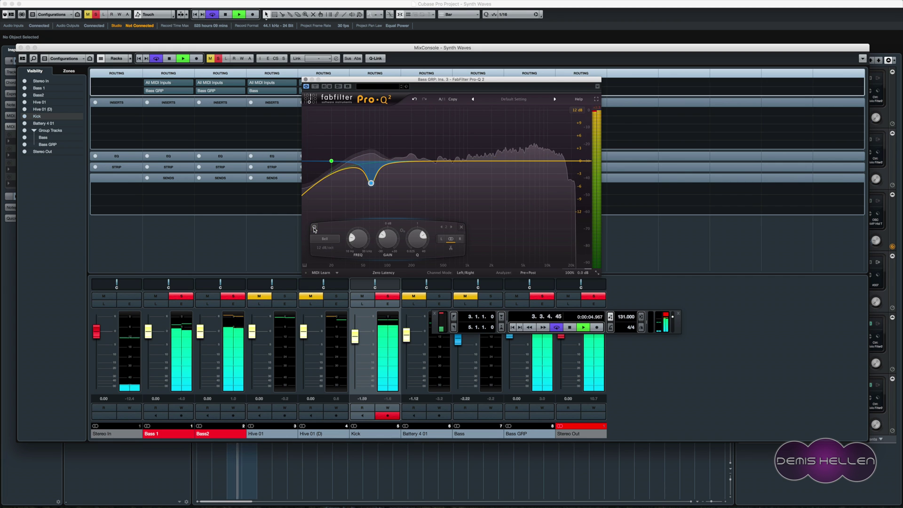
{"action": "key", "text": "space"}
- Add a high-shelf boost of about 1.9 dB near 7 kHz and a bell cut of about 0.9 dB near 382 Hz, and close the equalizer
{"action": "left_click", "coordinate": [536, 156]}
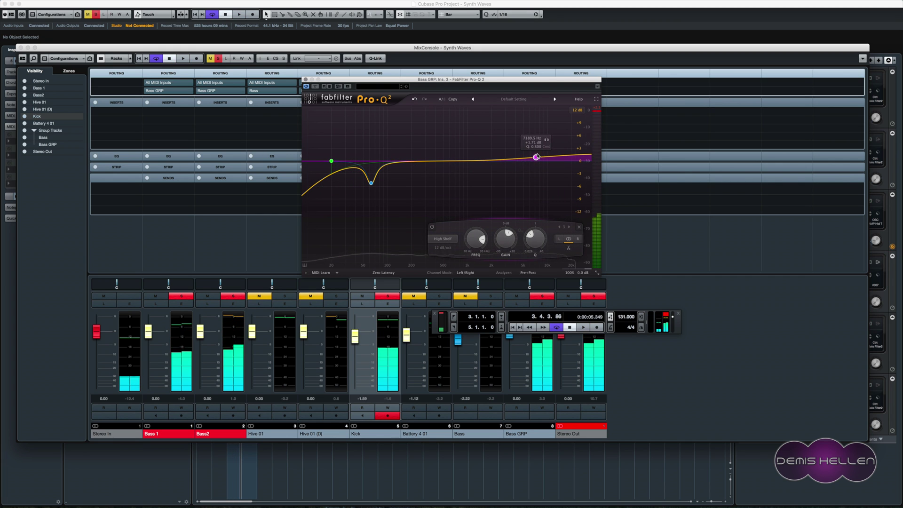
{"action": "left_click_drag", "start_coordinate": [537, 157], "coordinate": [535, 156]}
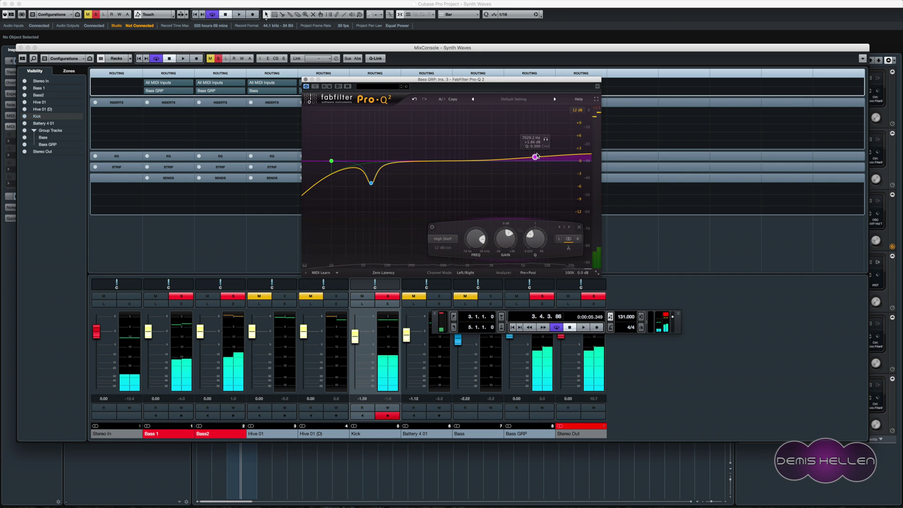
{"action": "left_click", "coordinate": [439, 165]}
{"action": "key", "text": "space"}
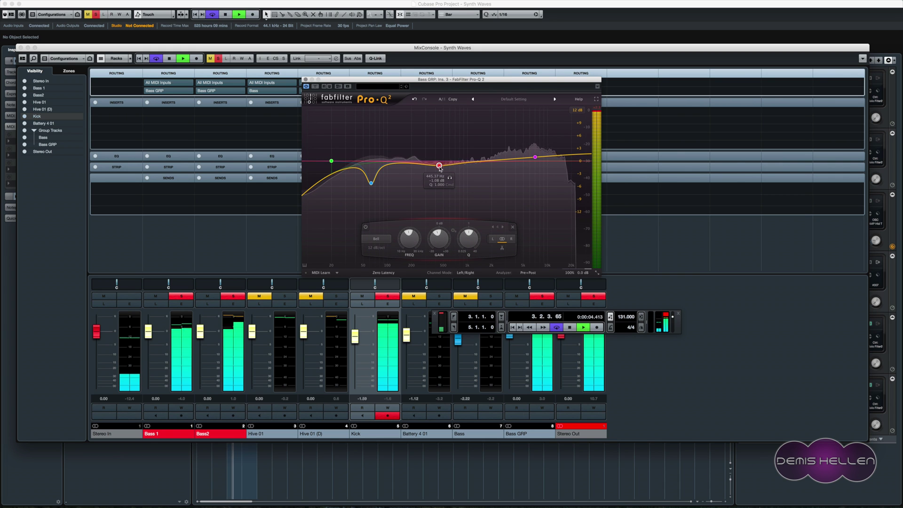
{"action": "mouse_move", "coordinate": [439, 167]}
{"action": "left_mouse_down"}
{"action": "mouse_move", "coordinate": [426, 167]}
{"action": "mouse_move", "coordinate": [434, 165]}
{"action": "left_mouse_up"}
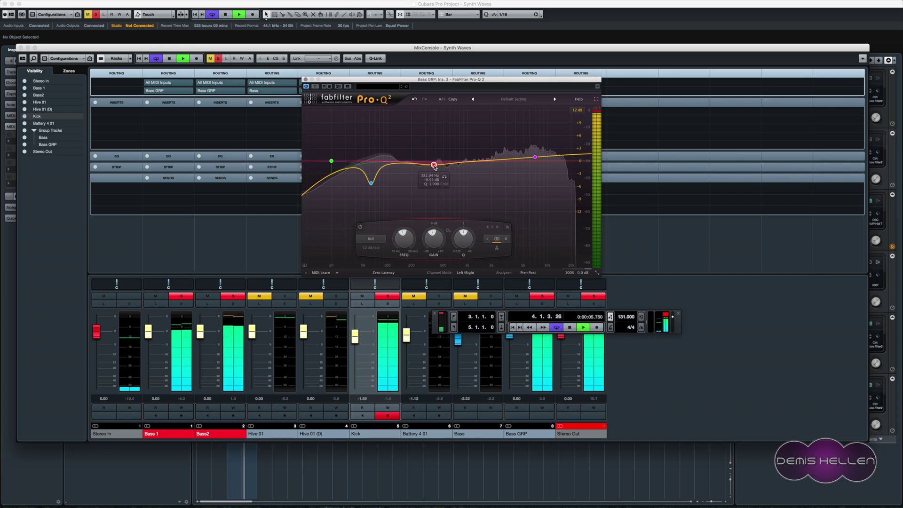
{"action": "key", "text": "space"}
{"action": "left_click", "coordinate": [306, 79]}
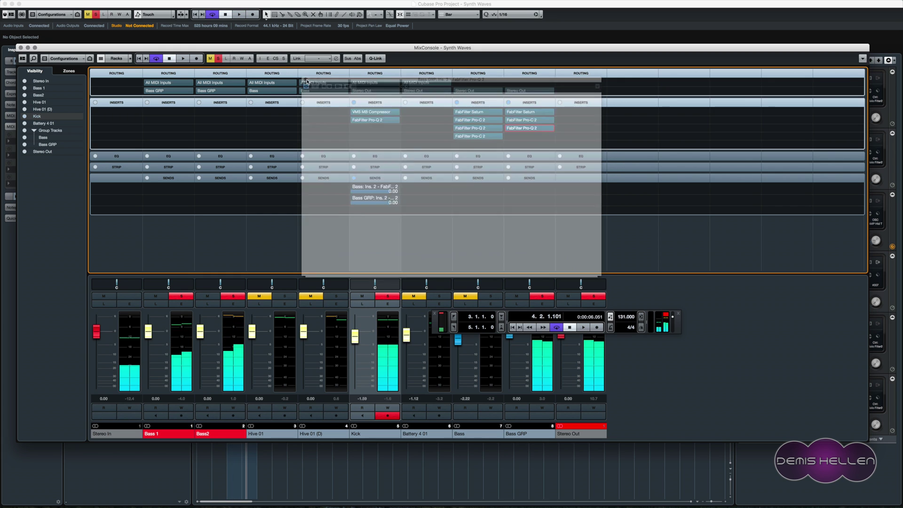
- Insert FabFilter Pro-C 2 in the fourth insert slot of Bass GRP and load the Punchy Bass Guitar preset
{"action": "left_click", "coordinate": [531, 143]}
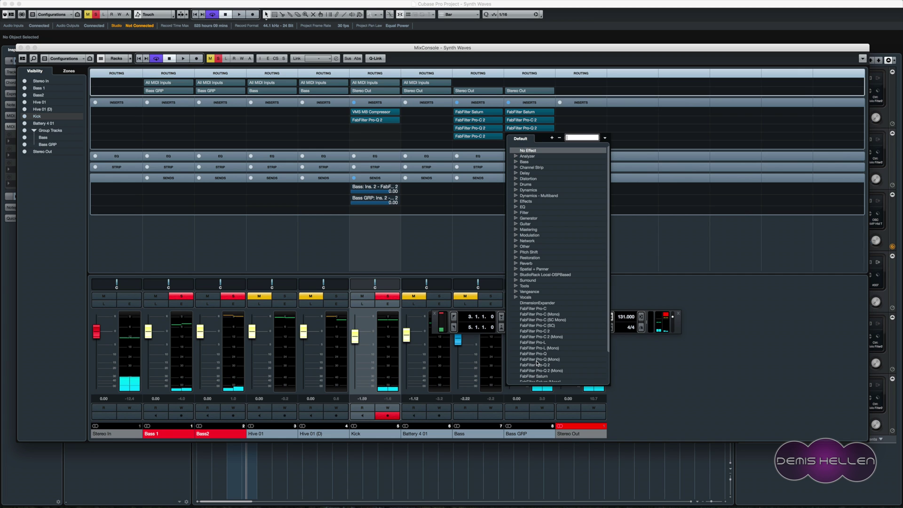
{"action": "left_click", "coordinate": [540, 331]}
{"action": "left_click", "coordinate": [567, 107]}
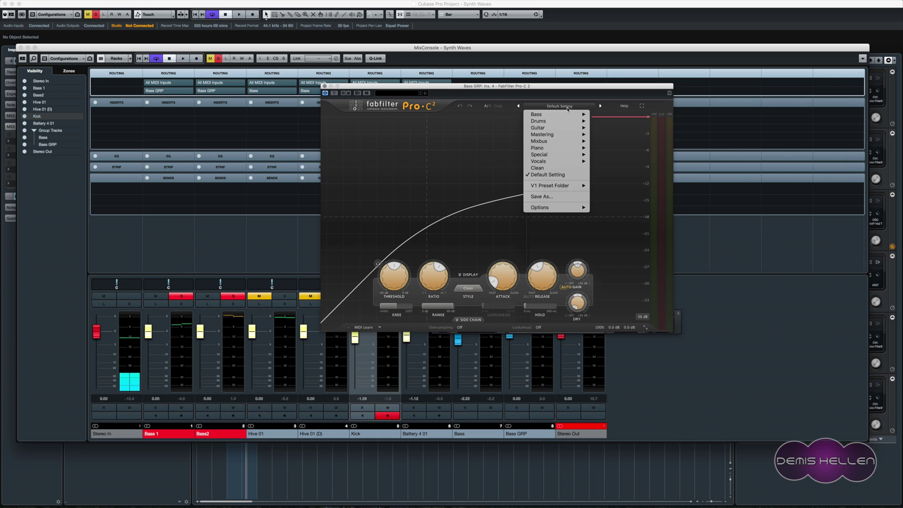
{"action": "mouse_move", "coordinate": [559, 133]}
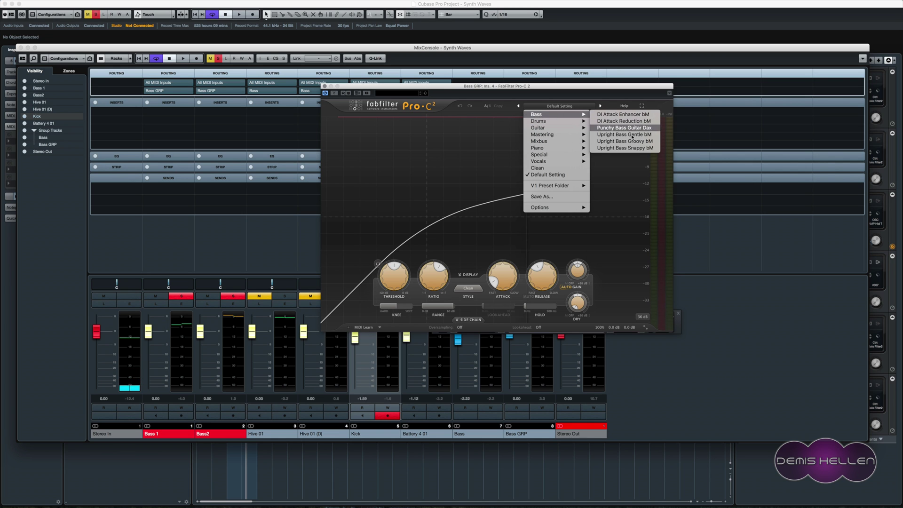
{"action": "left_click", "coordinate": [642, 130]}
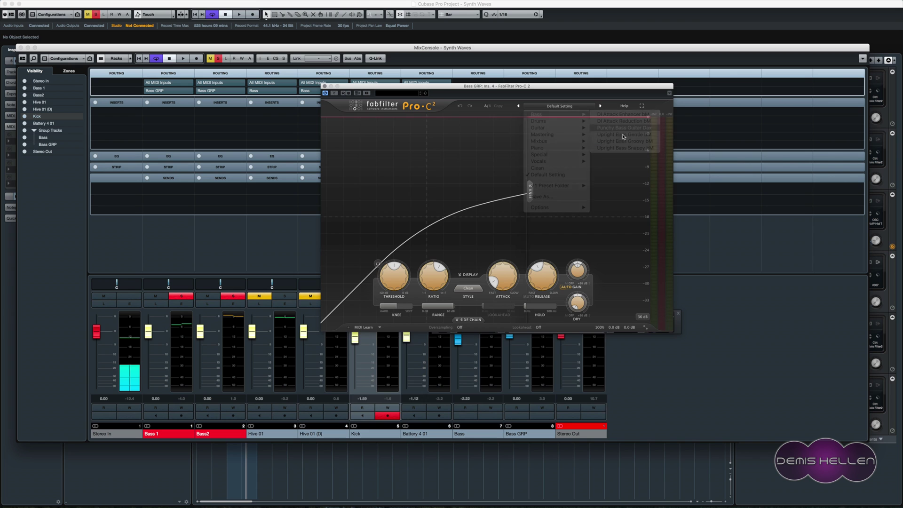
- Raise the compressor's wet gain to about 2.8 dB while the loop plays, and close the plug-in and the mixer
{"action": "key", "text": "space"}
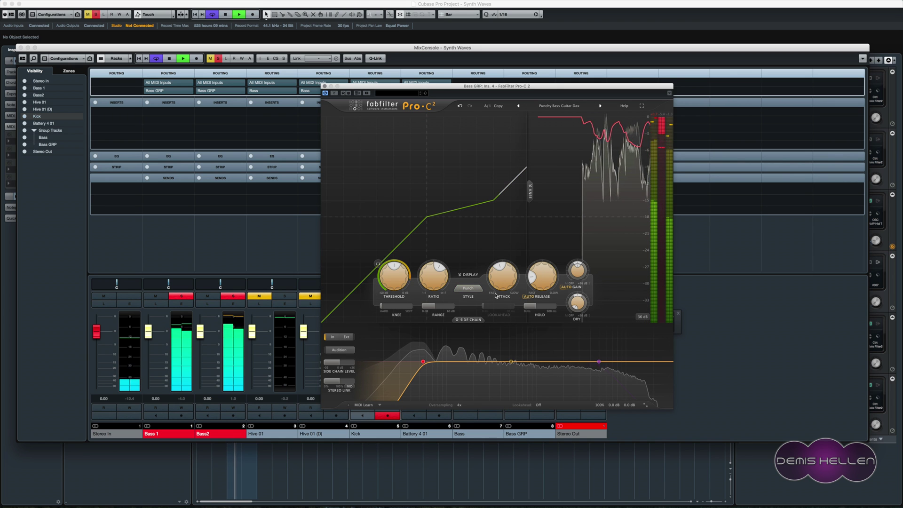
{"action": "key", "text": "space"}
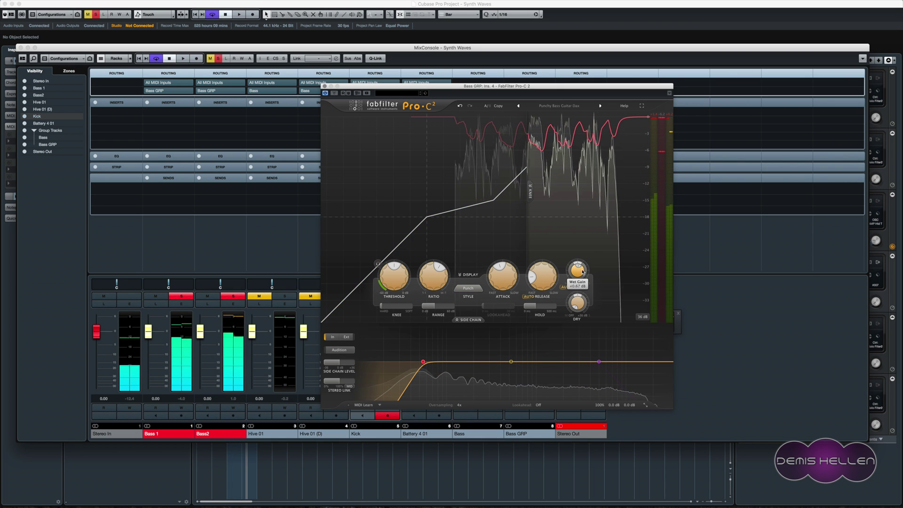
{"action": "key", "text": "space"}
{"action": "mouse_move", "coordinate": [579, 268]}
{"action": "left_click_drag", "start_coordinate": [584, 265], "coordinate": [581, 274]}
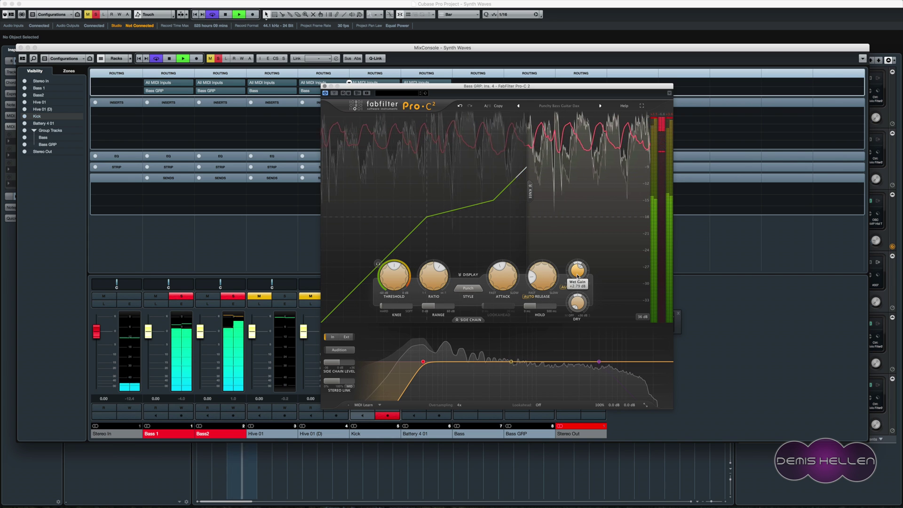
{"action": "left_click", "coordinate": [324, 86]}
{"action": "key", "text": "F3"}
{"action": "key", "text": "space"}
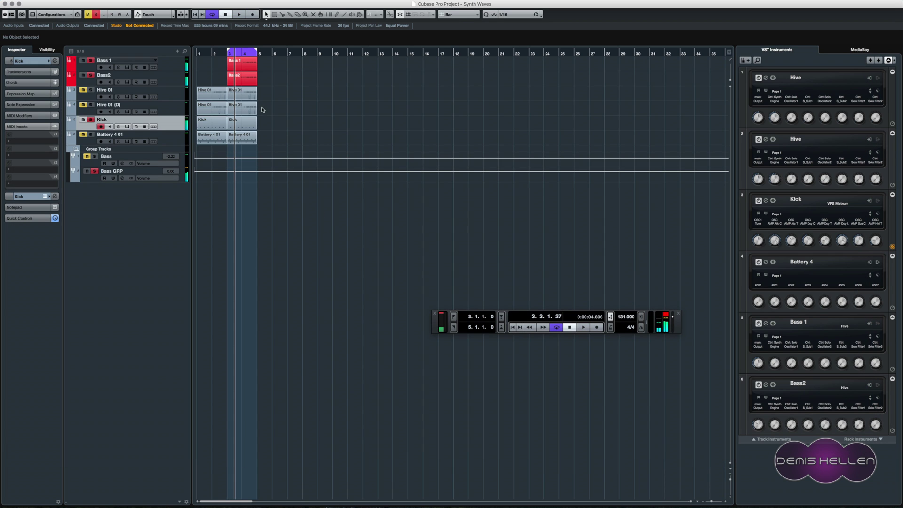
- Replace the solo on Bass 1 and Bass2 with Hive 01 and Hive 01 (D), and play the loop with the kick for comparison
{"action": "key", "text": "space"}
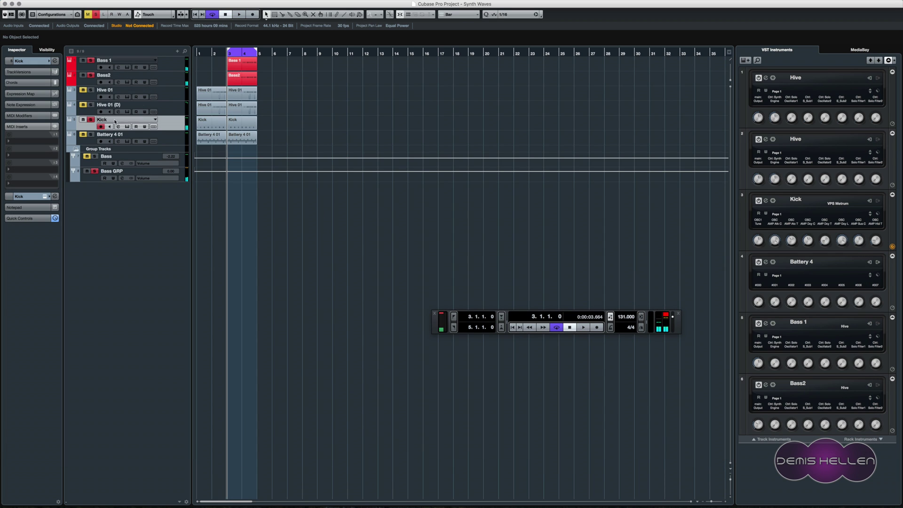
{"action": "left_click", "coordinate": [94, 80]}
{"action": "left_click", "coordinate": [92, 61]}
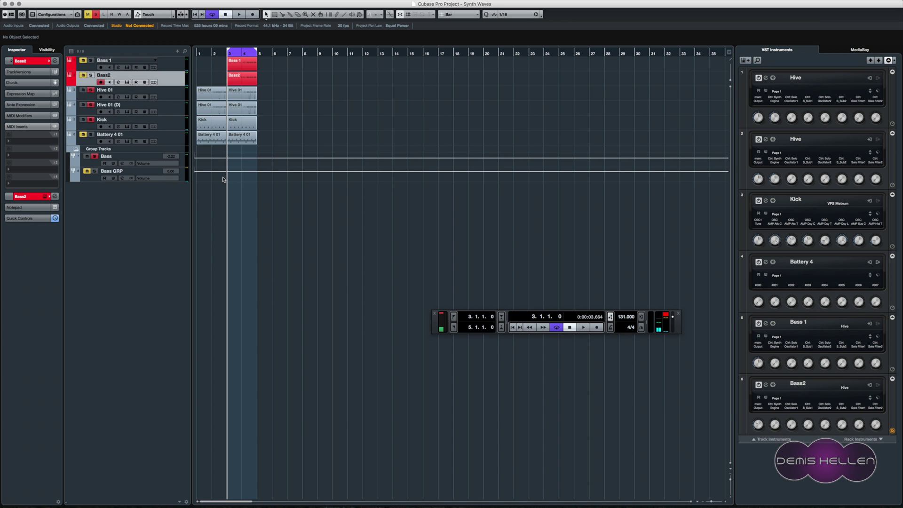
{"action": "key", "text": "space"}
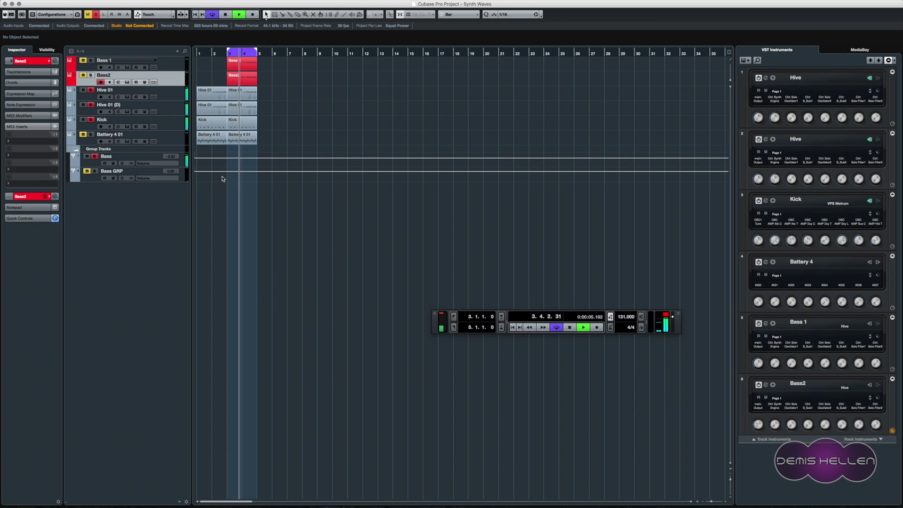
{"action": "key", "text": "space"}
- Solo Bass 1 and Bass2 again, unsolo Hive 01, Hive 01 (D) and Kick, and play the loop briefly
{"action": "left_click", "coordinate": [91, 75]}
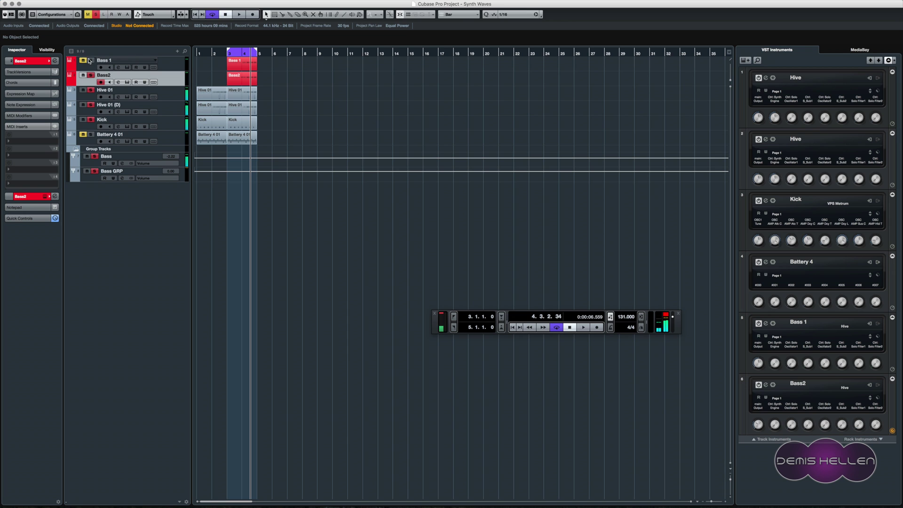
{"action": "left_click", "coordinate": [88, 60]}
{"action": "left_click", "coordinate": [88, 90]}
{"action": "left_click", "coordinate": [88, 104]}
{"action": "left_click", "coordinate": [87, 120]}
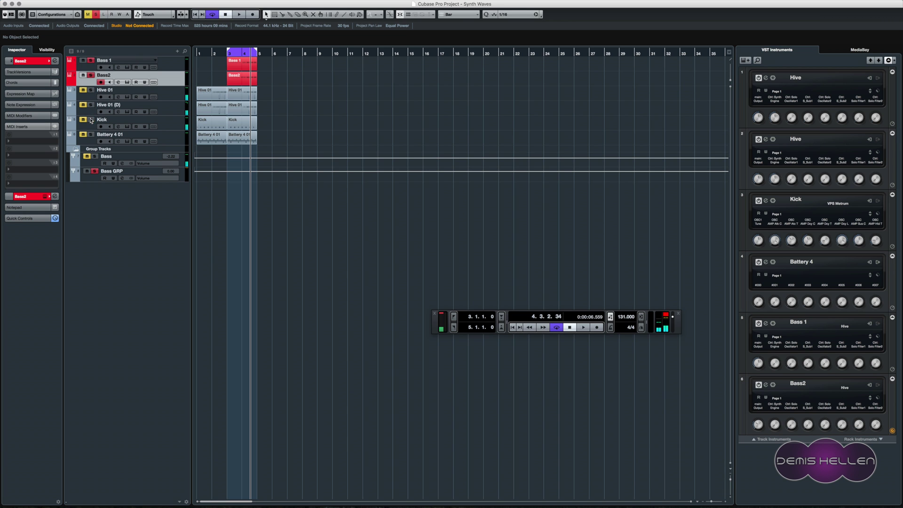
{"action": "key", "text": "space"}
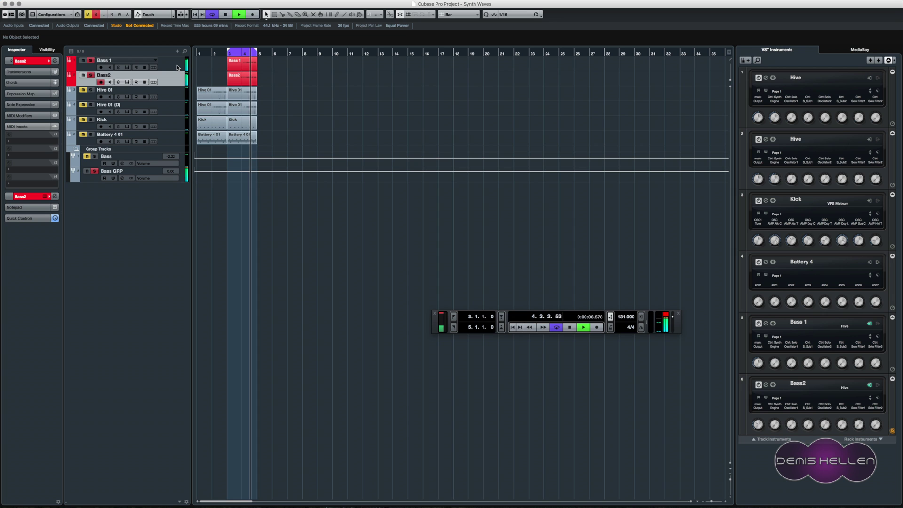
{"action": "key", "text": "space"}
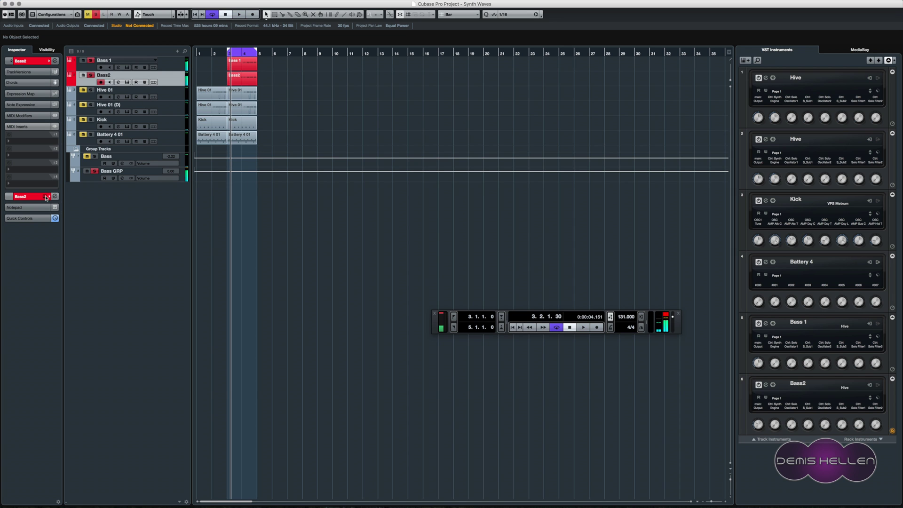
- Open Bass2's Hive instrument, check the release of its first amp envelope, and close the plug-in window
{"action": "left_click", "coordinate": [47, 197]}
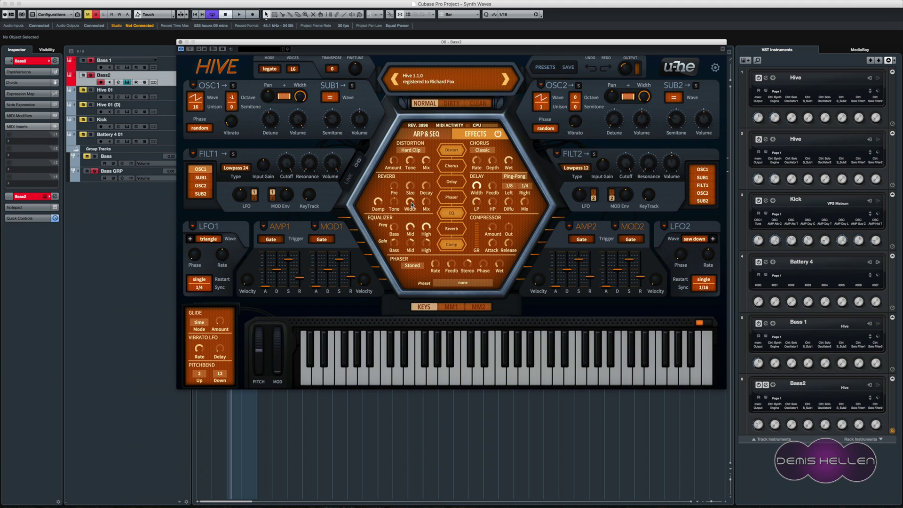
{"action": "mouse_move", "coordinate": [303, 281]}
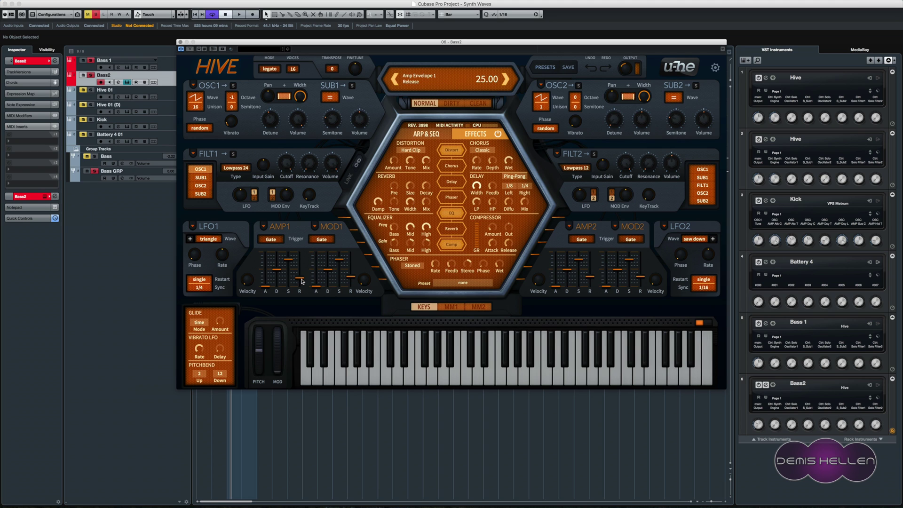
{"action": "left_click_drag", "start_coordinate": [302, 281], "coordinate": [303, 282]}
{"action": "left_click", "coordinate": [181, 42]}
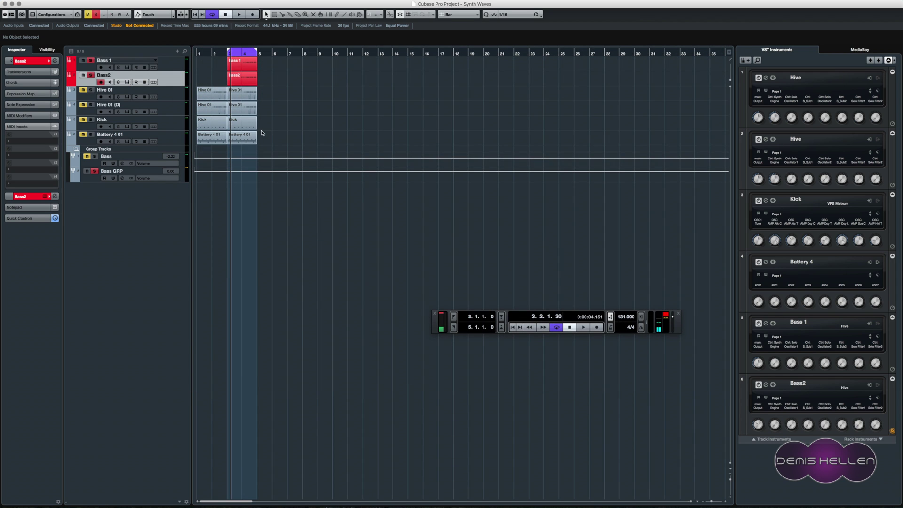
- Solo Hive 01 and Hive 01 (D) in place of Bass 1 and Bass2, and play the loop briefly
{"action": "left_click", "coordinate": [91, 90]}
{"action": "left_click", "coordinate": [91, 104]}
{"action": "left_click", "coordinate": [91, 60]}
{"action": "left_click", "coordinate": [90, 75]}
{"action": "key", "text": "space"}
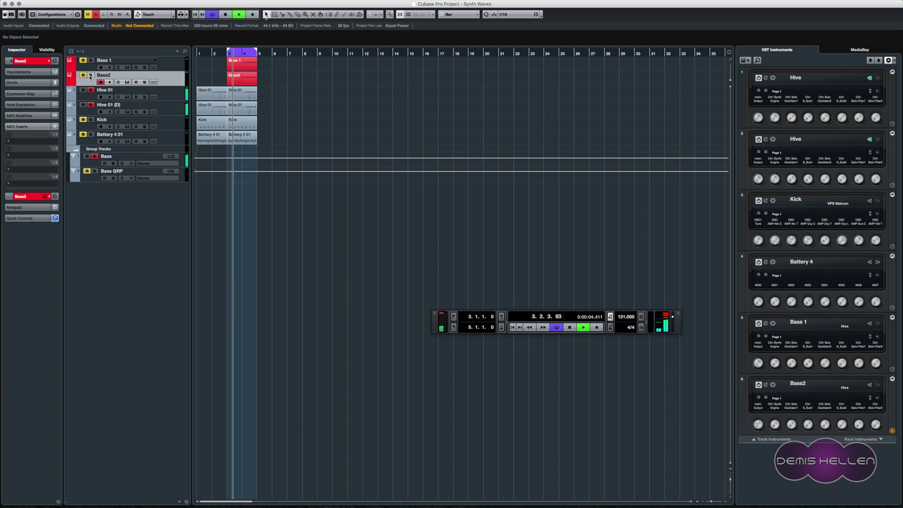
{"action": "key", "text": "space"}
- Return the solo to Bass 1 and Bass2, unsolo both Hive 01 tracks, and play the loop from bar 3
{"action": "left_click", "coordinate": [91, 67]}
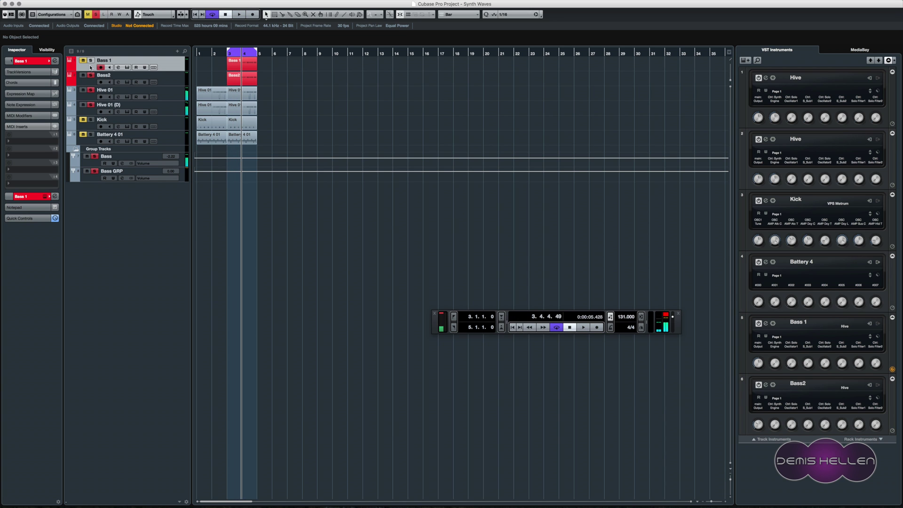
{"action": "left_click", "coordinate": [91, 60]}
{"action": "left_click", "coordinate": [91, 90]}
{"action": "left_click", "coordinate": [91, 105]}
{"action": "key", "text": "space"}
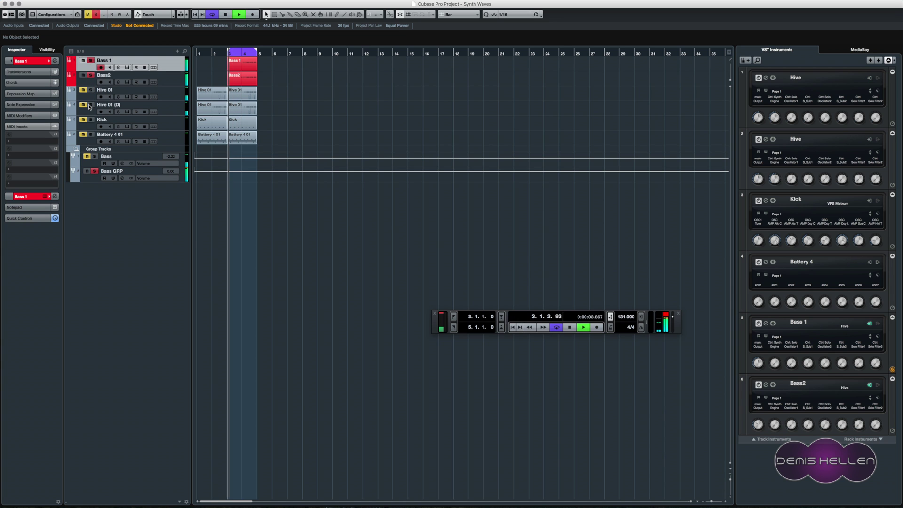
{"action": "key", "text": "space"}
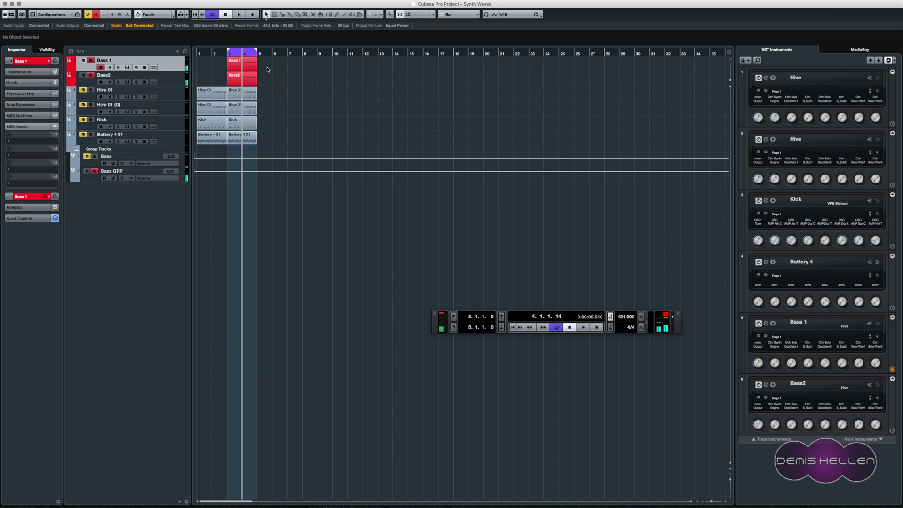
- Move the Bass 1 and Bass2 parts to bar 8 and copy the bar 3 Kick and Battery 4 01 parts there
{"action": "left_click_drag", "start_coordinate": [274, 64], "coordinate": [317, 78]}
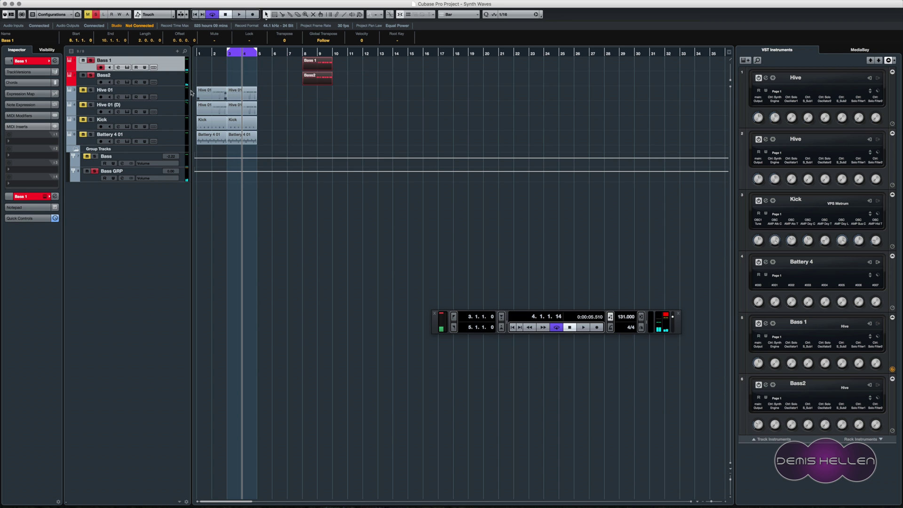
{"action": "left_click_drag", "start_coordinate": [265, 119], "coordinate": [319, 128]}
- Clear all track solos and play the bar 3 loop with the Hive 01 tracks and drums at a higher system volume
{"action": "left_click_drag", "start_coordinate": [265, 76], "coordinate": [242, 143]}
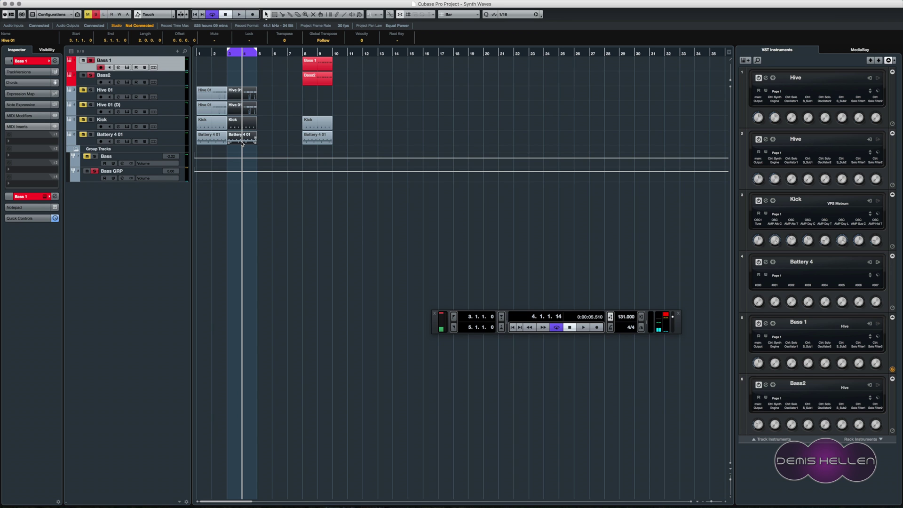
{"action": "left_click", "coordinate": [96, 14]}
{"action": "left_click", "coordinate": [83, 90]}
{"action": "left_click", "coordinate": [83, 105]}
{"action": "key", "text": "space"}
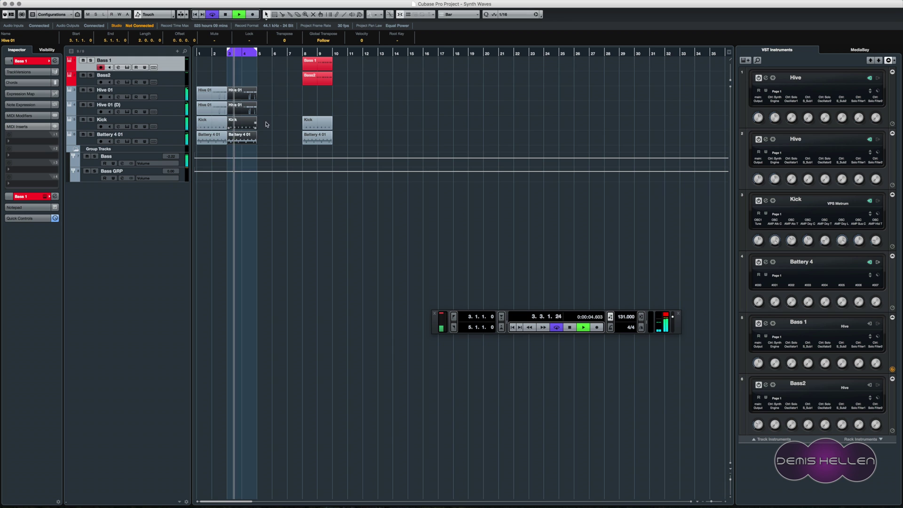
{"action": "key", "text": "XF86AudioRaiseVolume"}
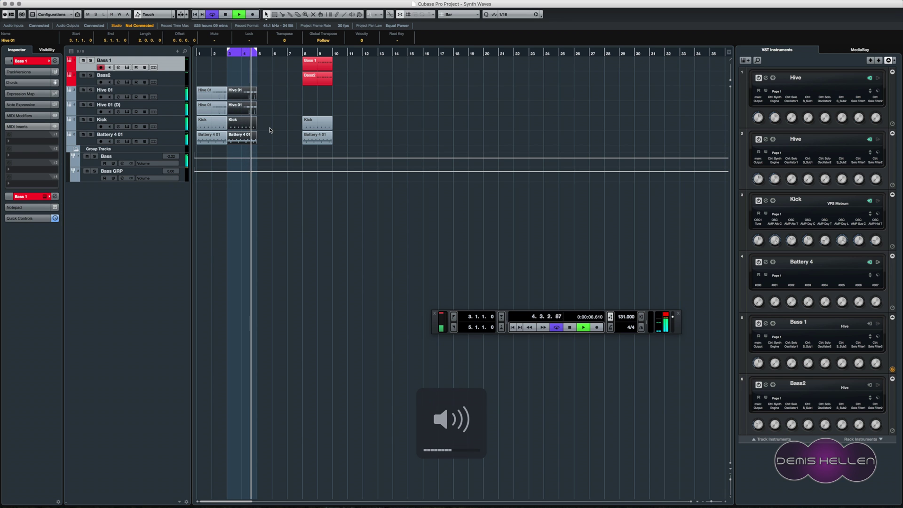
- Set the loop range to the bass and drum parts from bar 8 to bar 10 and play it
{"action": "left_click_drag", "start_coordinate": [333, 146], "coordinate": [306, 55]}
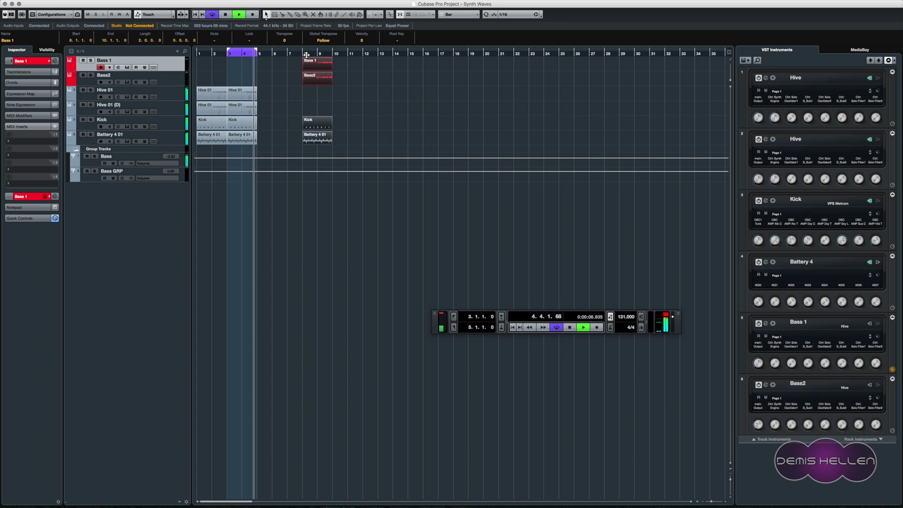
{"action": "key", "text": "space"}
{"action": "key", "text": "p"}
{"action": "left_click", "coordinate": [306, 55]}
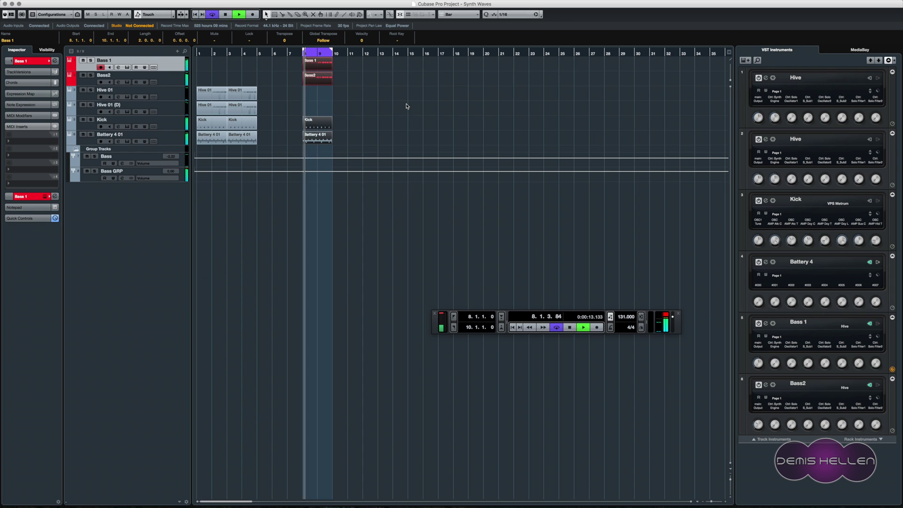
{"action": "key", "text": "space"}
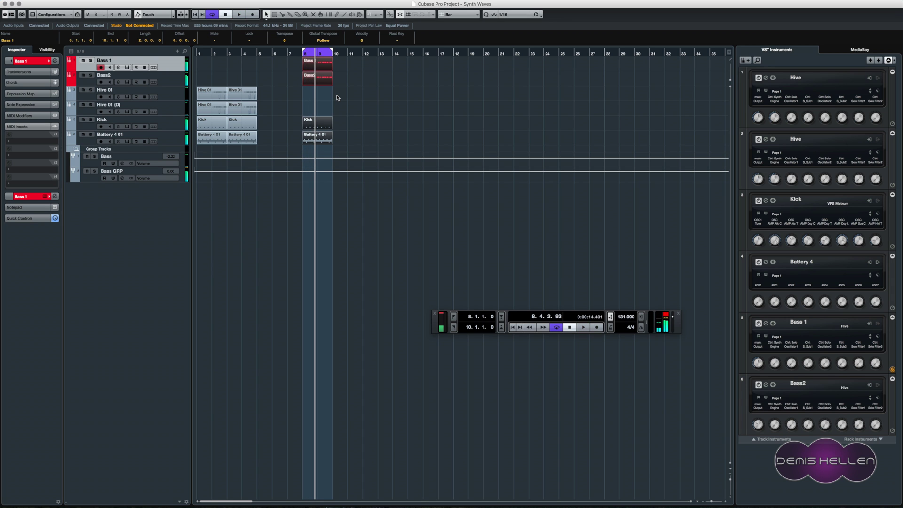